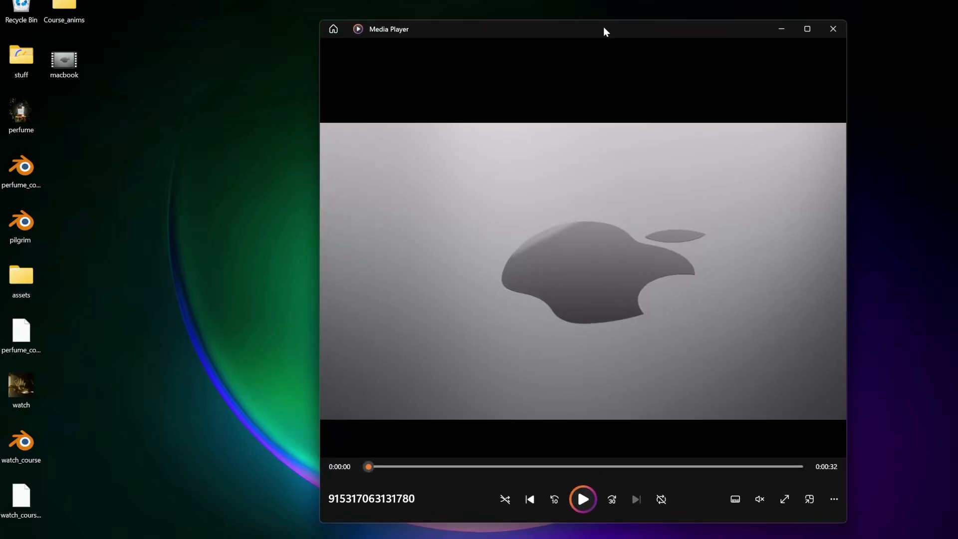
# Play the MacBook reference video in an enlarged player window and close it after viewing.
pyautogui.moveTo(604, 26); pyautogui.dragTo(540, 68)
pyautogui.click(514, 440)
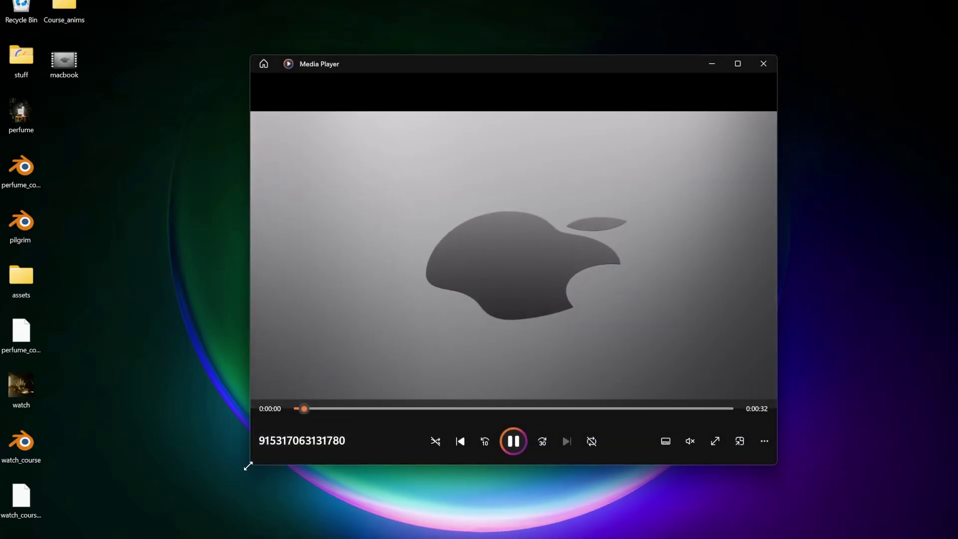
pyautogui.moveTo(249, 464); pyautogui.dragTo(157, 510)
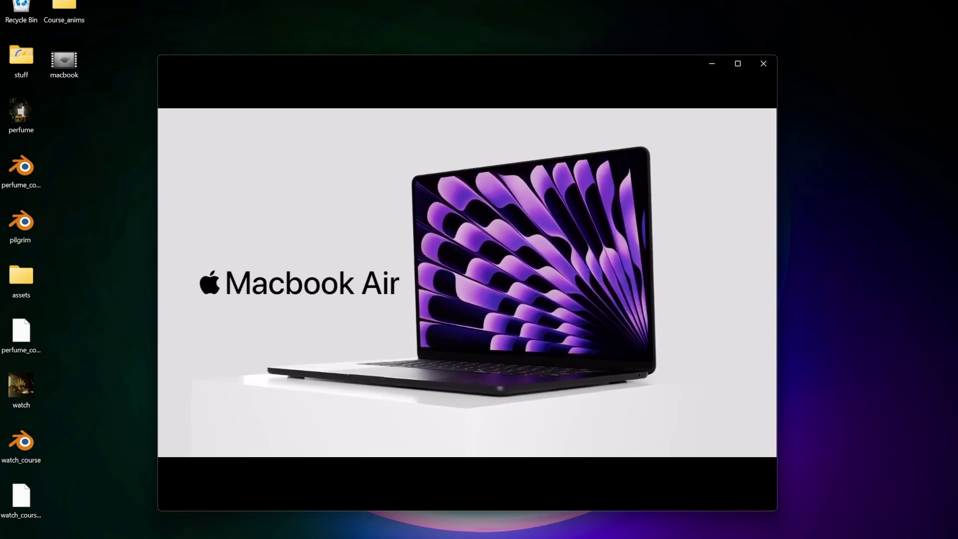
pyautogui.moveTo(736, 95)
pyautogui.click(769, 65)
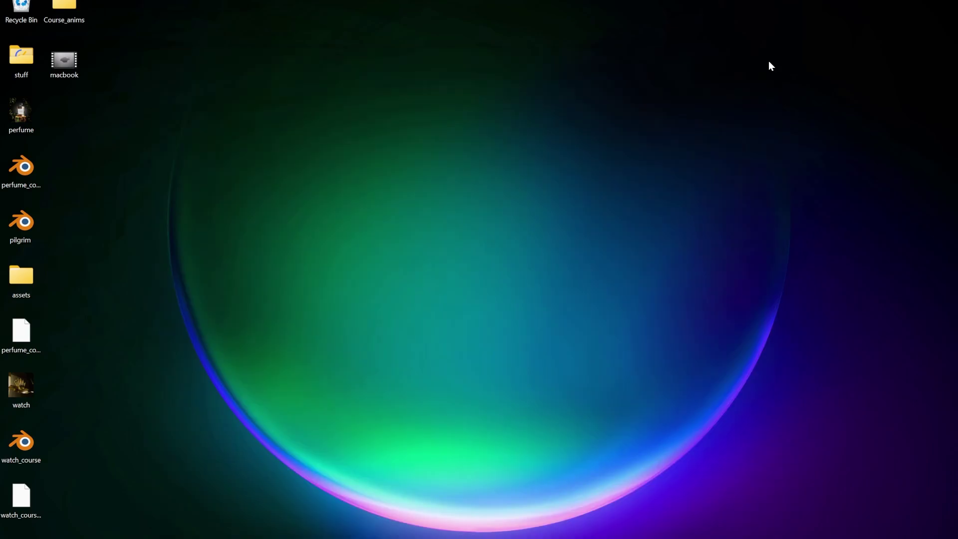
# Switch to Sketchfab in the browser and look through the downloadable models listed for "macbook".
pyautogui.moveTo(443, 536)
pyautogui.click(443, 499)
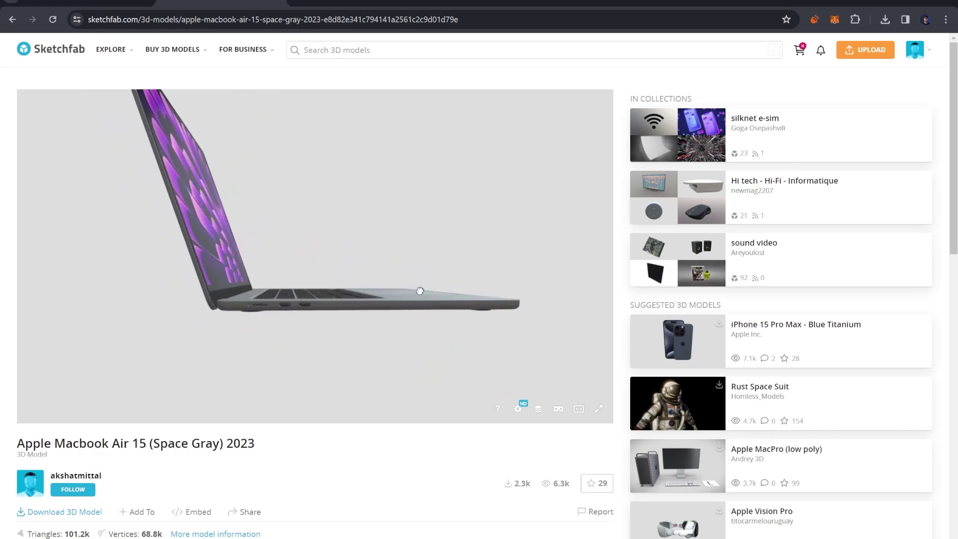
pyautogui.click(94, 3)
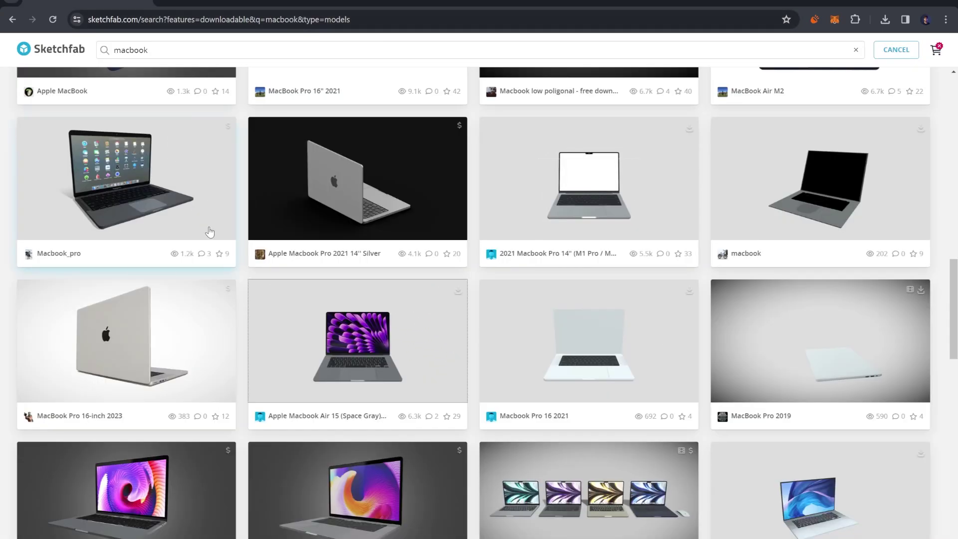
pyautogui.scroll(10, 210, 232)
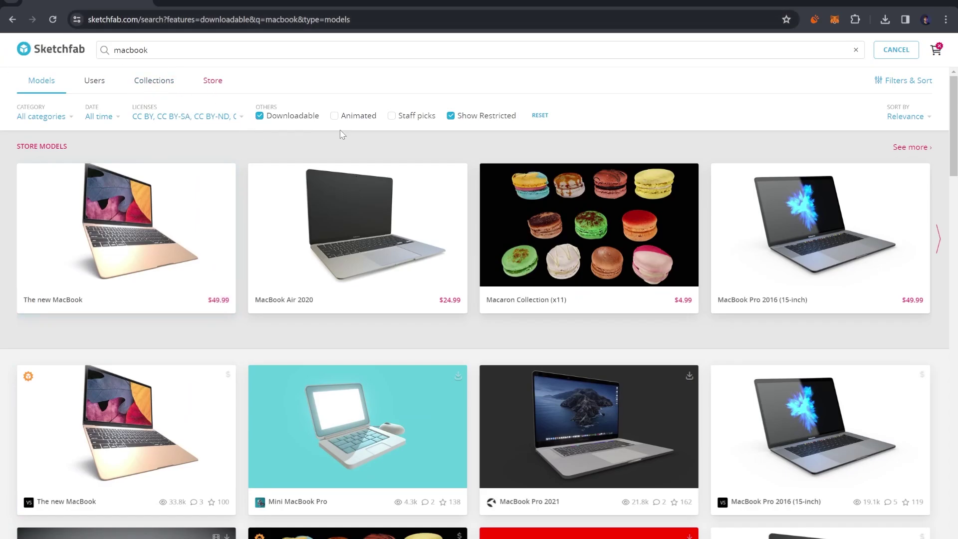
pyautogui.scroll(-7, 341, 134)
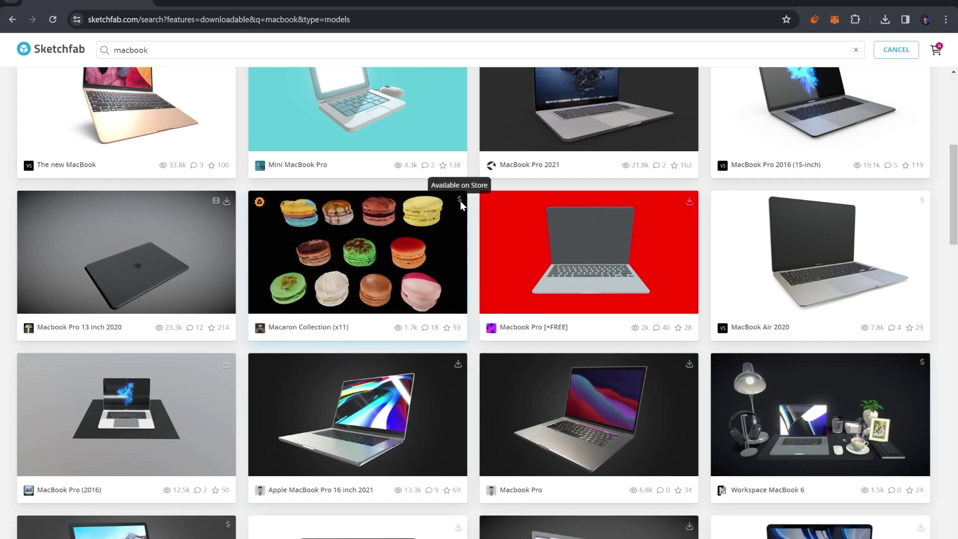
pyautogui.scroll(7, 501, 358)
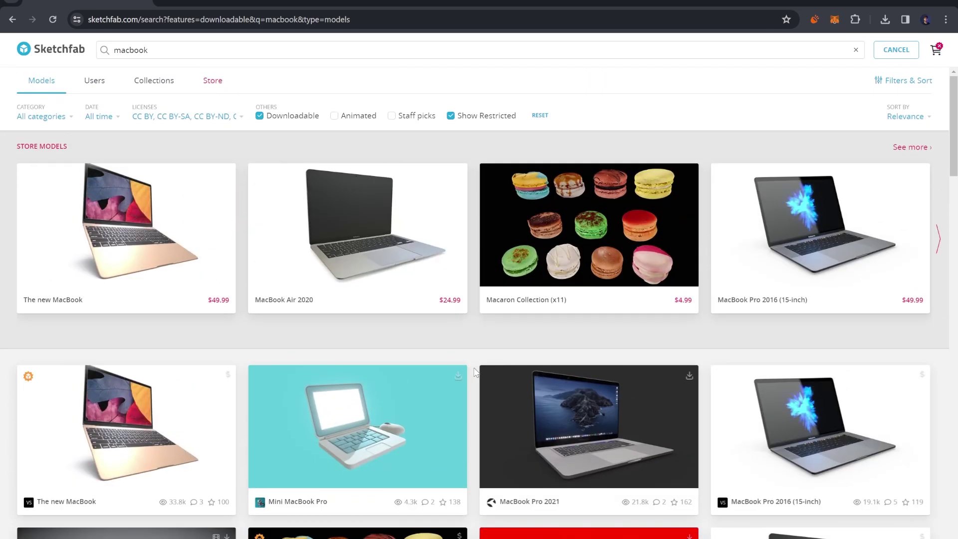
# Examine the title and 3D preview of the Apple Macbook Air 15 (Space Gray) 2023 model.
pyautogui.click(351, 163)
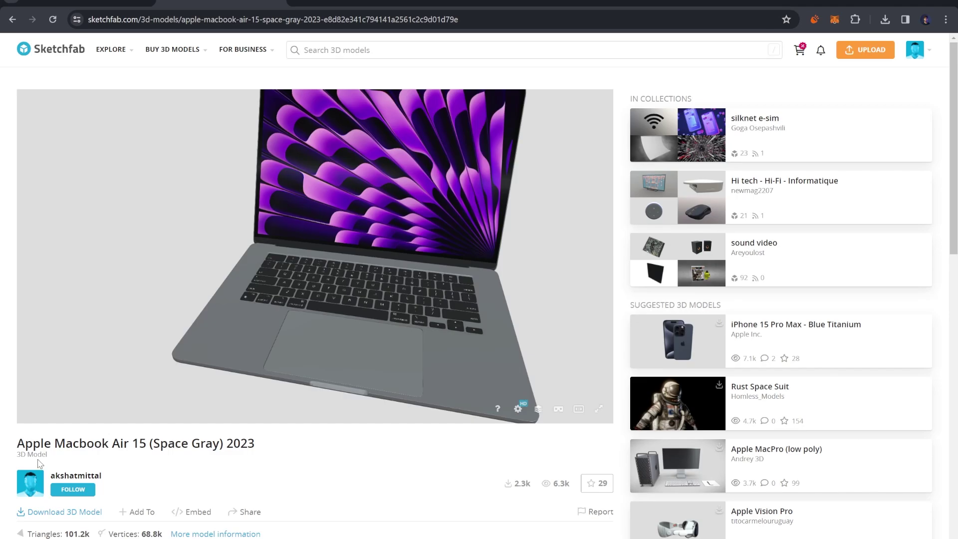
pyautogui.moveTo(50, 444); pyautogui.dragTo(263, 452)
pyautogui.click(165, 484)
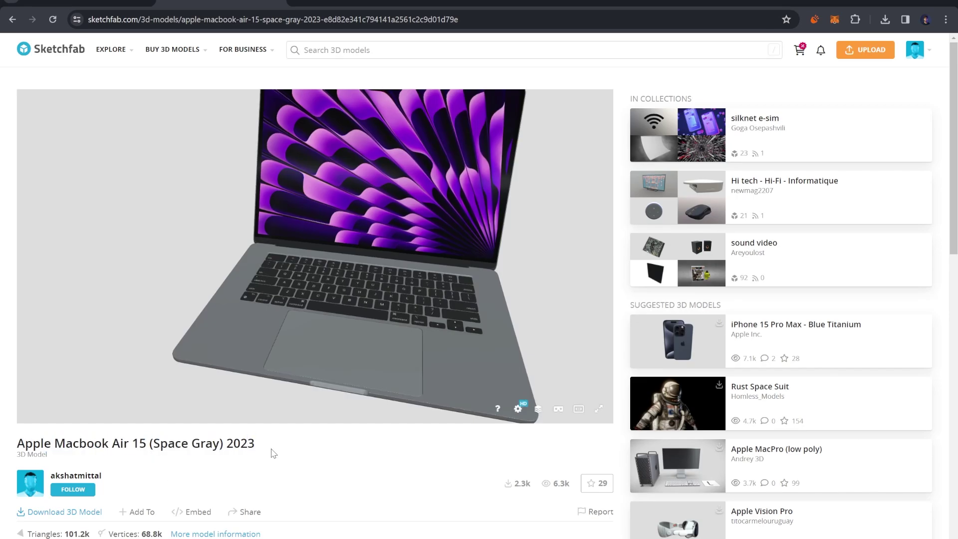
pyautogui.moveTo(271, 305); pyautogui.dragTo(316, 295)
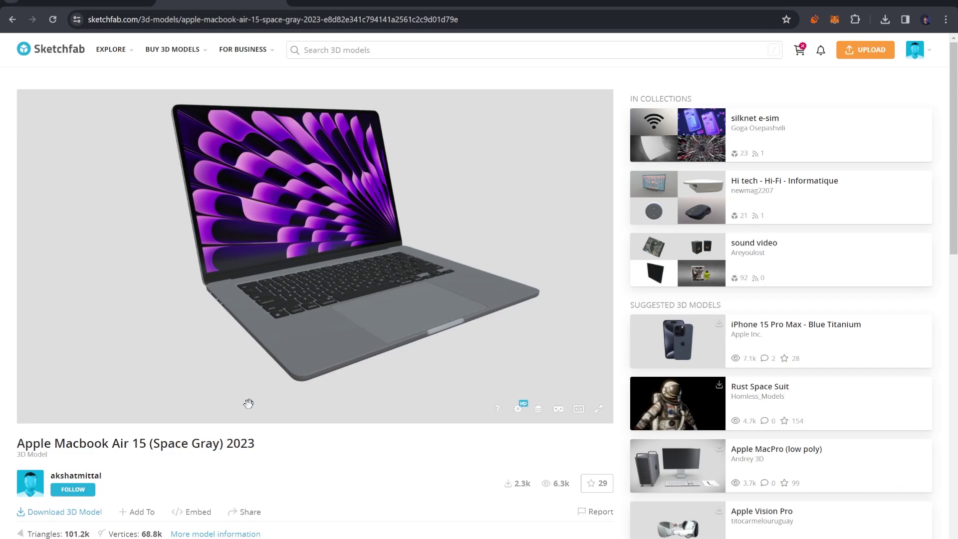
# Locate the Apple Macbook Air 15 (Space Gray) model among the search results and return to its page.
pyautogui.click(88, 3)
pyautogui.scroll(-16, 295, 289)
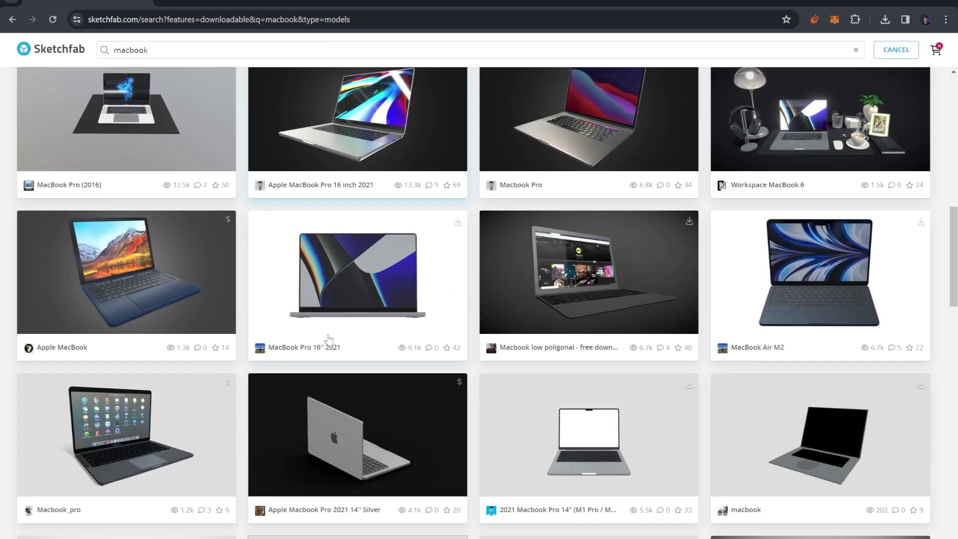
pyautogui.scroll(-1, 329, 342)
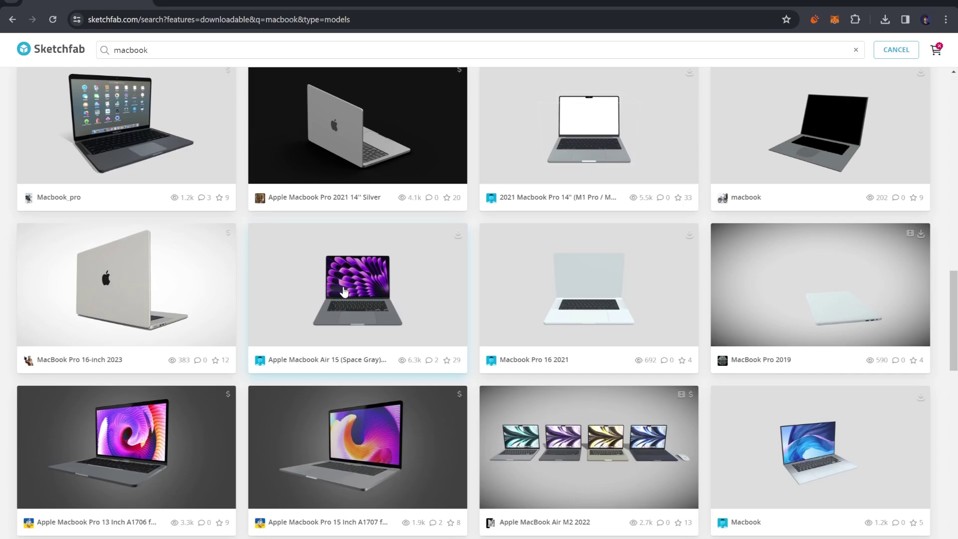
pyautogui.scroll(2, 343, 291)
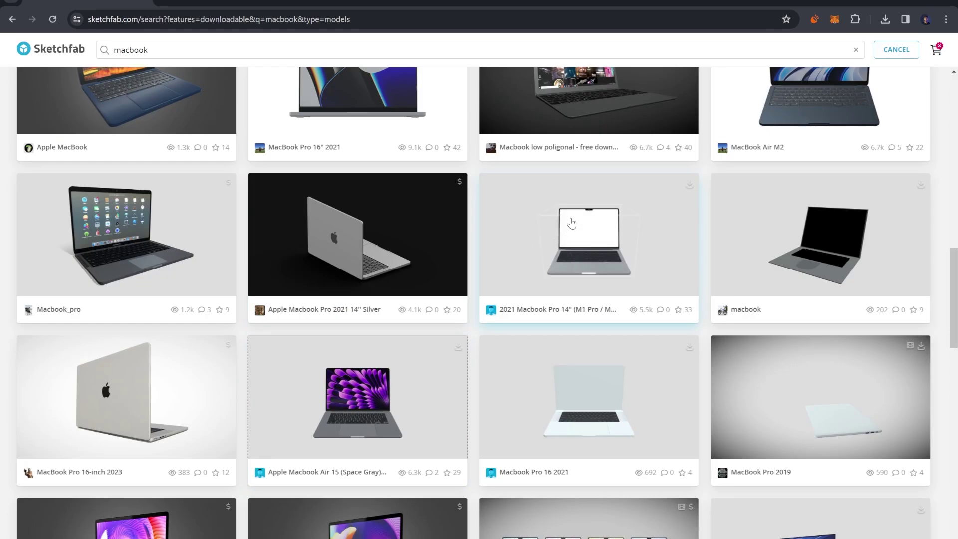
pyautogui.click(250, 5)
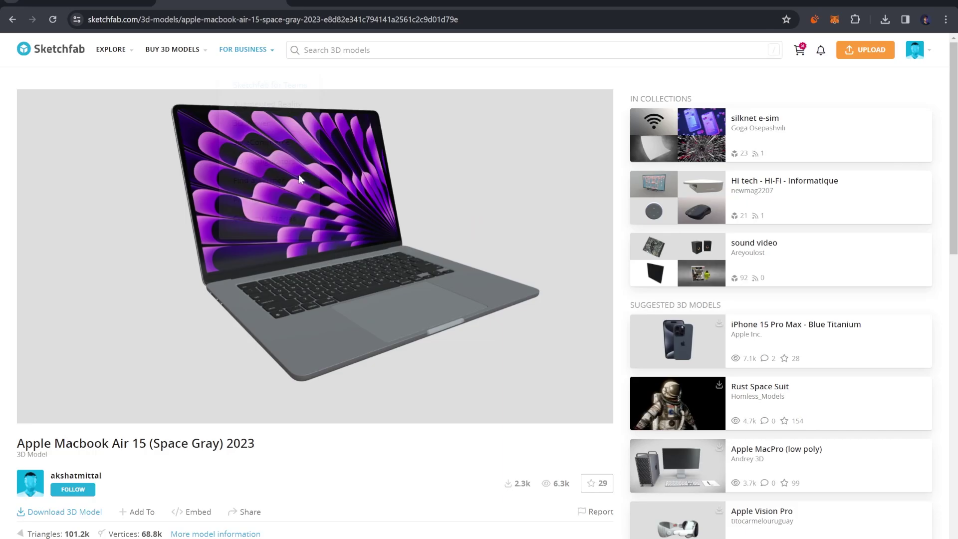
# Review the download formats offered for the Macbook Air model, focusing on glTF, and close the download options.
pyautogui.click(62, 511)
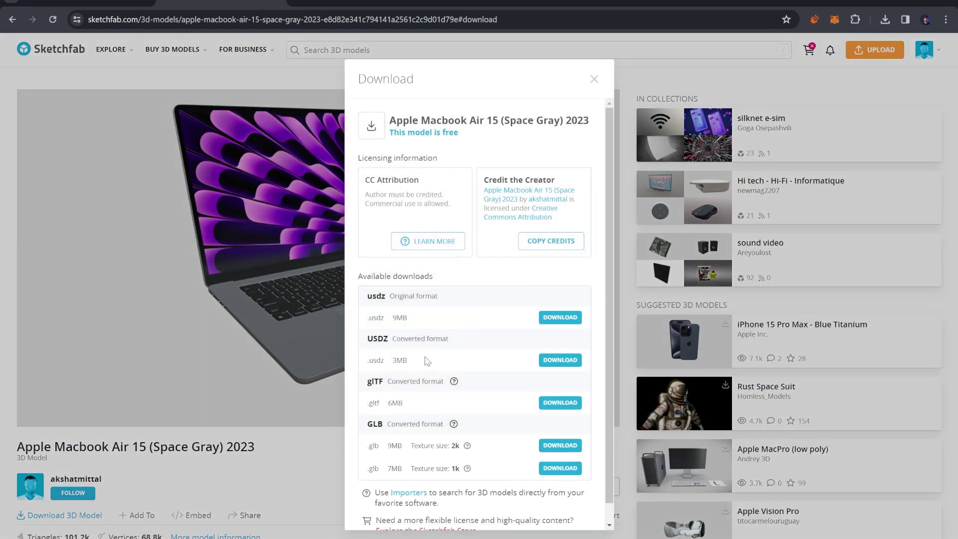
pyautogui.scroll(-1, 434, 430)
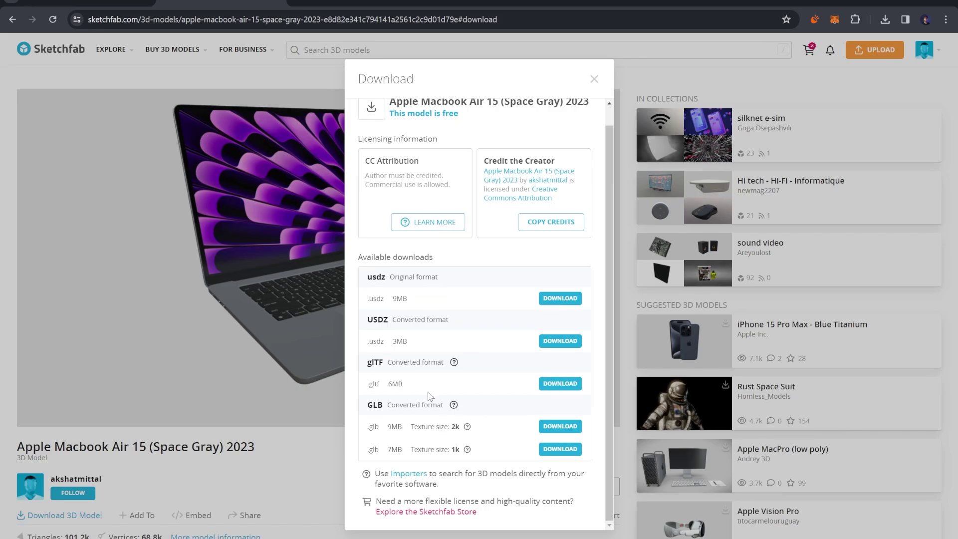
pyautogui.moveTo(372, 383); pyautogui.dragTo(413, 390)
pyautogui.click(413, 382)
pyautogui.click(257, 477)
# Bring up the downloaded apple_macbook_air_15_space_gray_2023 (1) archive in File Explorer and select all its contents.
pyautogui.moveTo(418, 537)
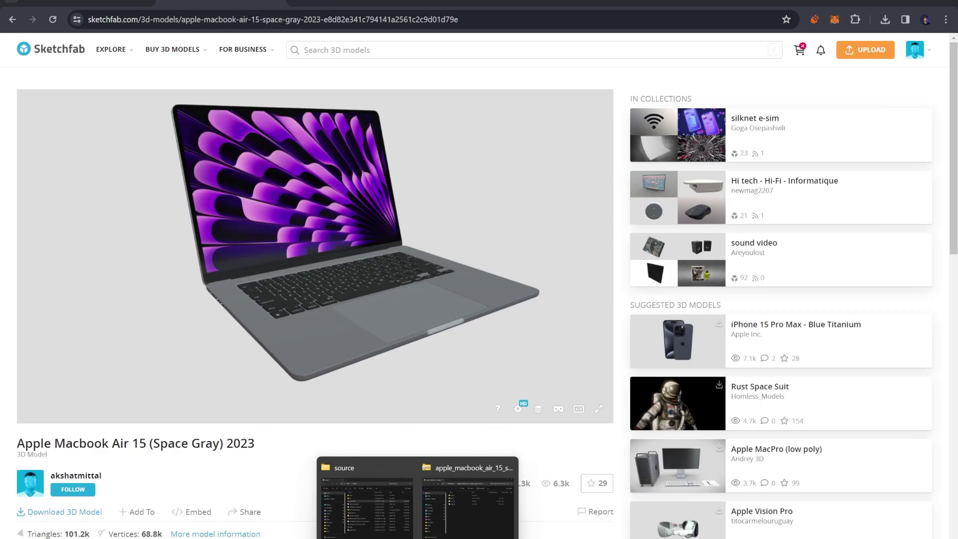
pyautogui.click(439, 511)
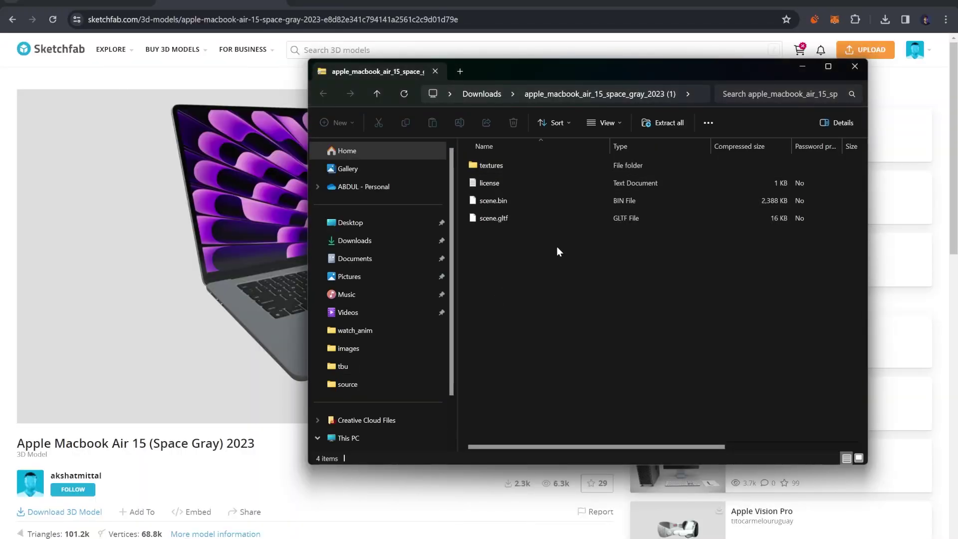
pyautogui.moveTo(557, 249); pyautogui.dragTo(536, 163)
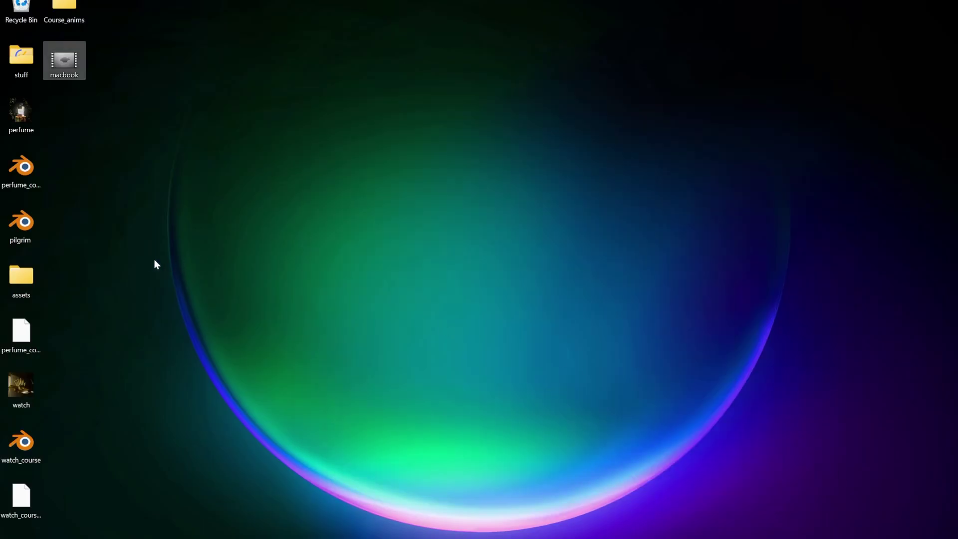
# Create a desktop folder named "macbook air" and place it directly below the macbook video.
pyautogui.click(154, 261)
pyautogui.rightClick(174, 239)
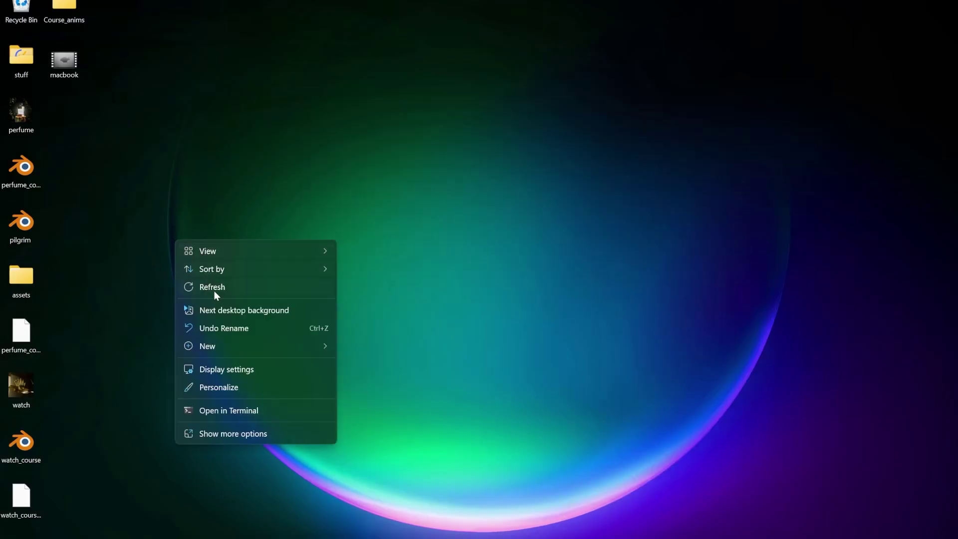
pyautogui.moveTo(302, 344)
pyautogui.click(363, 347)
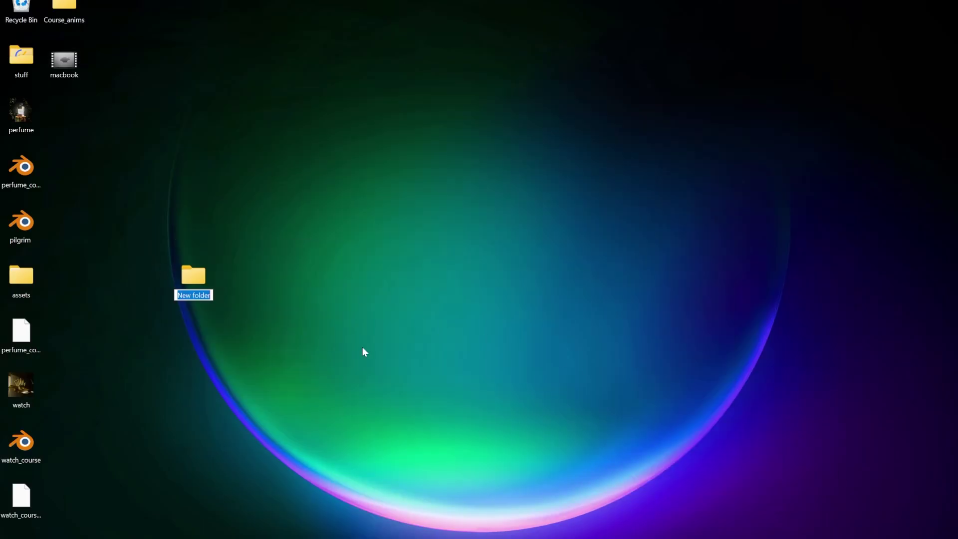
pyautogui.write('macbook air')
pyautogui.press('Return')
pyautogui.moveTo(206, 279); pyautogui.dragTo(158, 220)
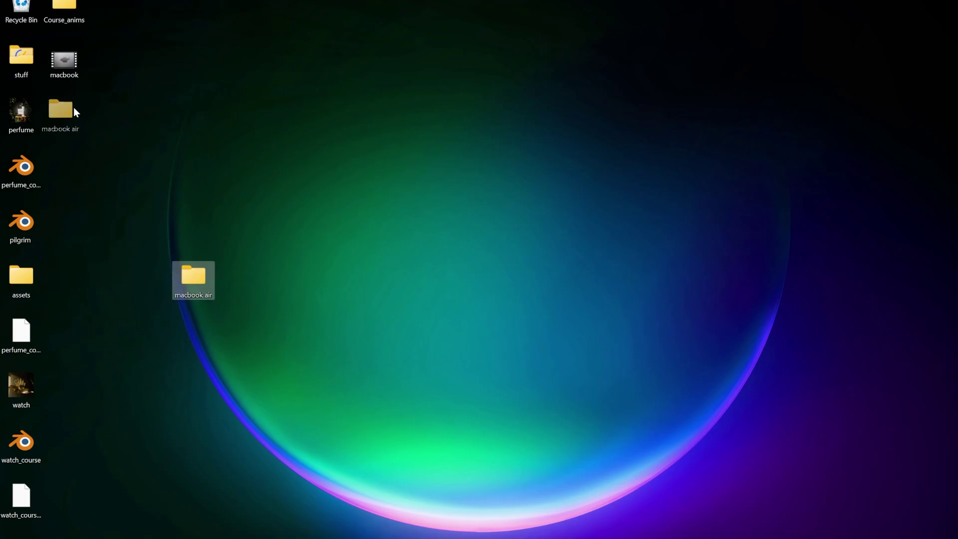
pyautogui.moveTo(74, 107); pyautogui.dragTo(75, 109)
pyautogui.click(203, 142)
# Copy the textures folder, license, scene.bin and scene.gltf from the archive into the macbook air folder and open that folder.
pyautogui.moveTo(417, 538)
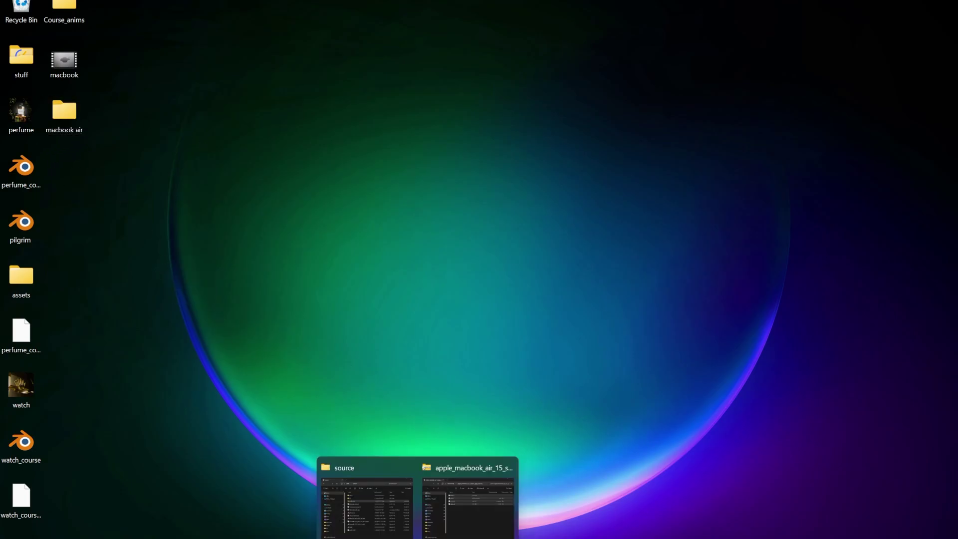
pyautogui.click(469, 499)
pyautogui.moveTo(464, 159); pyautogui.dragTo(63, 109)
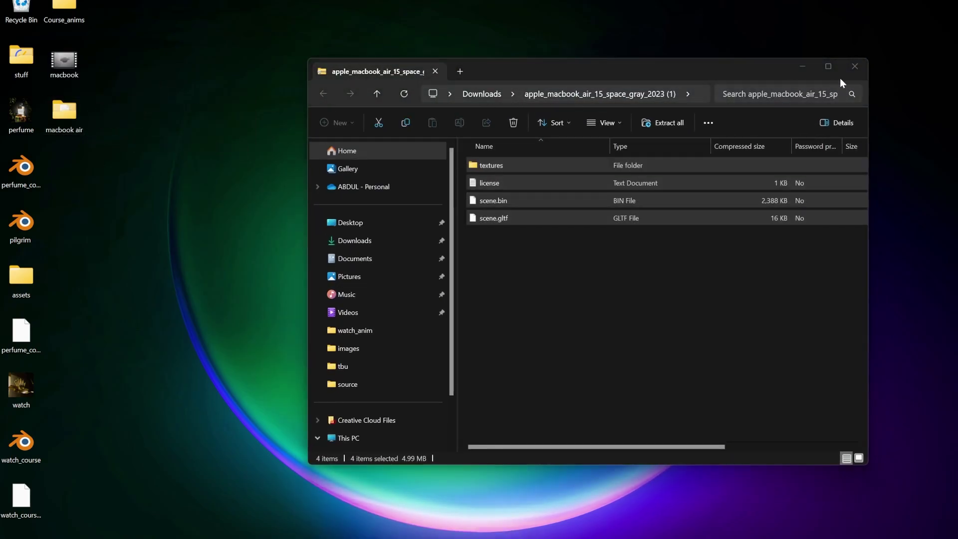
pyautogui.click(855, 66)
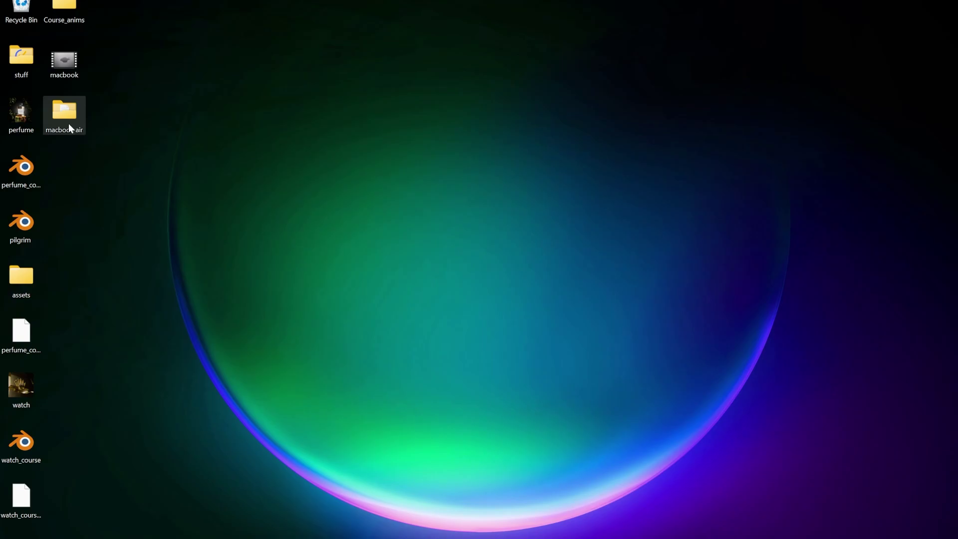
pyautogui.doubleClick(69, 123)
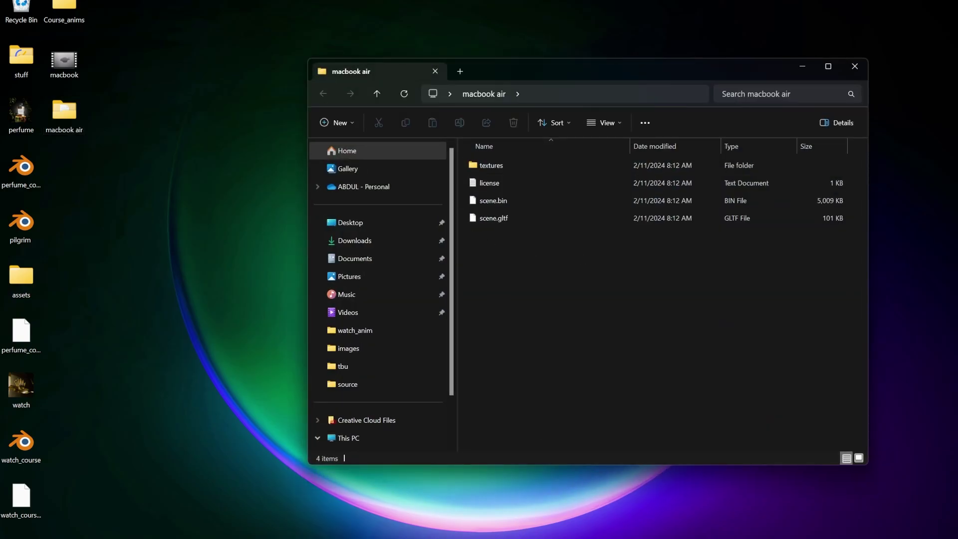
# Switch to Blender, dismiss the splash screen and delete the default camera, cube and light.
pyautogui.click(481, 532)
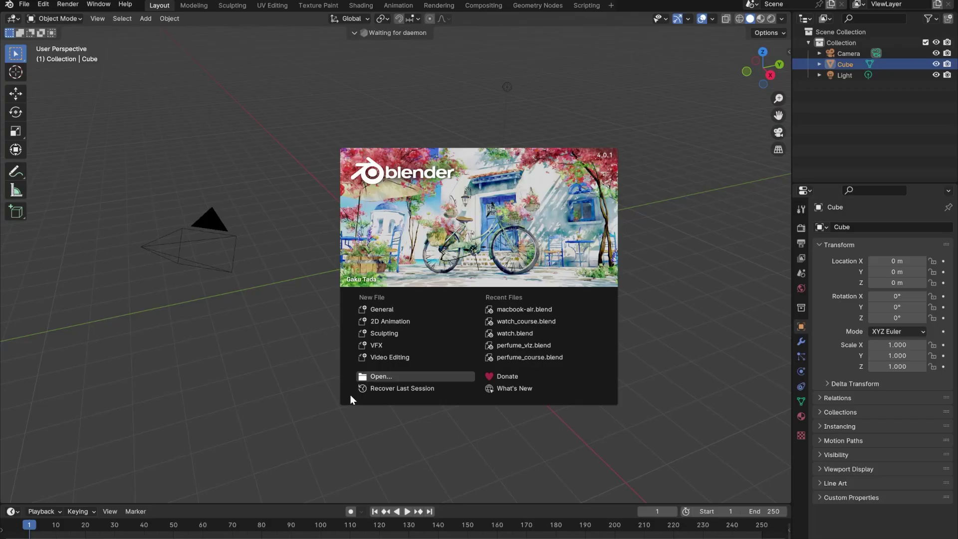
pyautogui.click(306, 394)
pyautogui.moveTo(256, 214); pyautogui.dragTo(544, 373)
pyautogui.press('Delete')
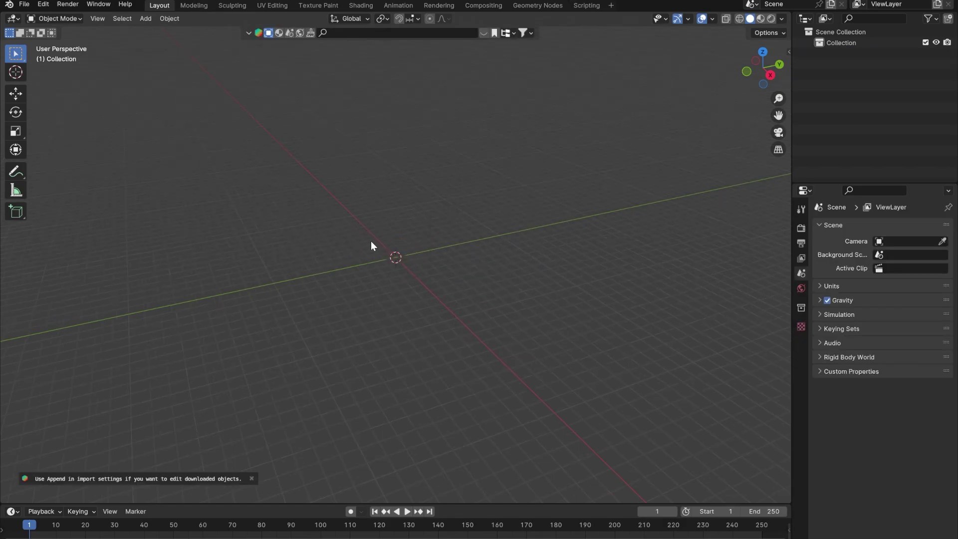
# Save the empty scene as macbook_course.blend in the source folder.
pyautogui.hotkey('ctrl', 's')
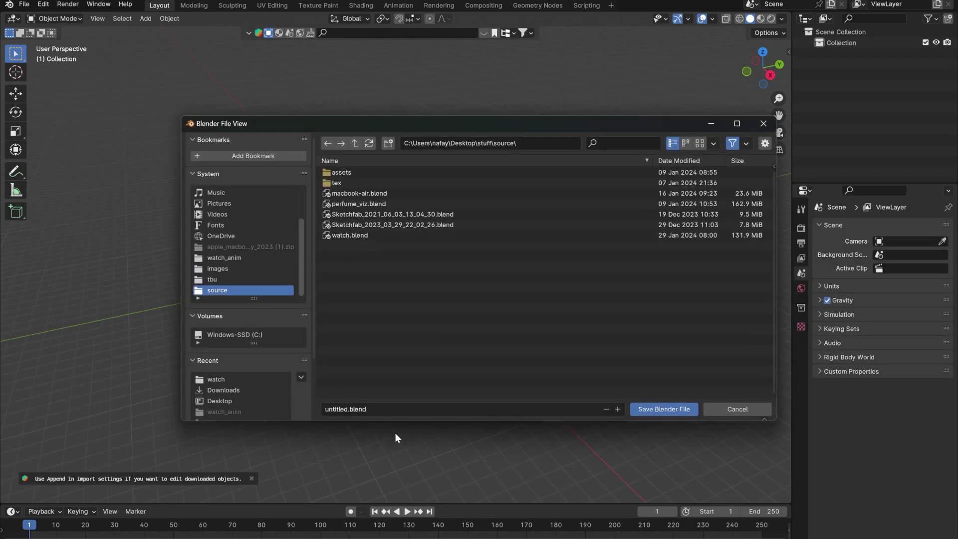
pyautogui.click(395, 413)
pyautogui.write('macbook_course')
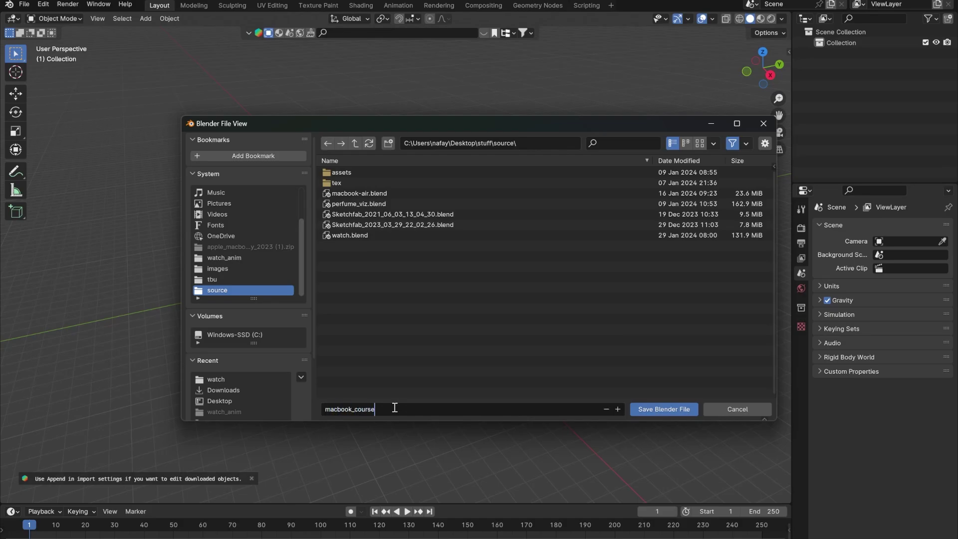
pyautogui.press('Return')
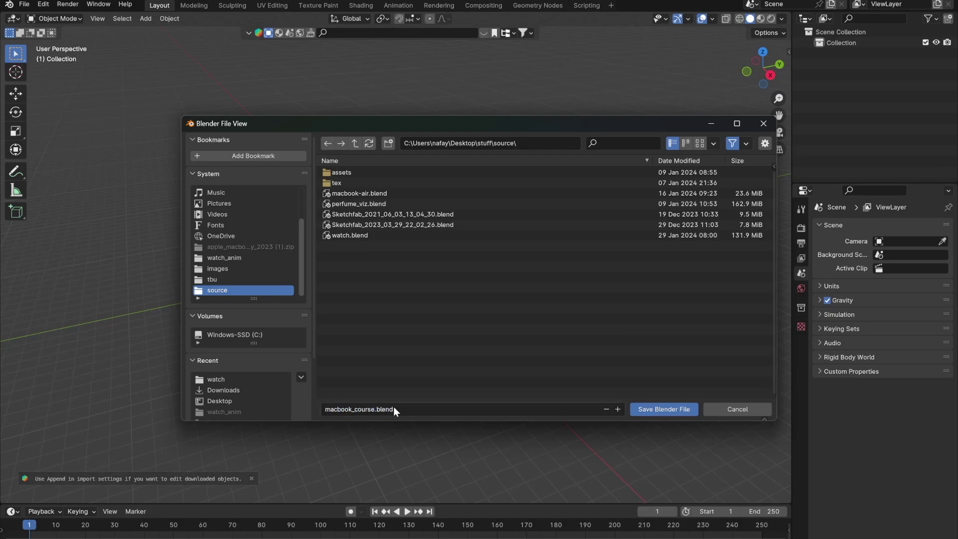
pyautogui.click(654, 409)
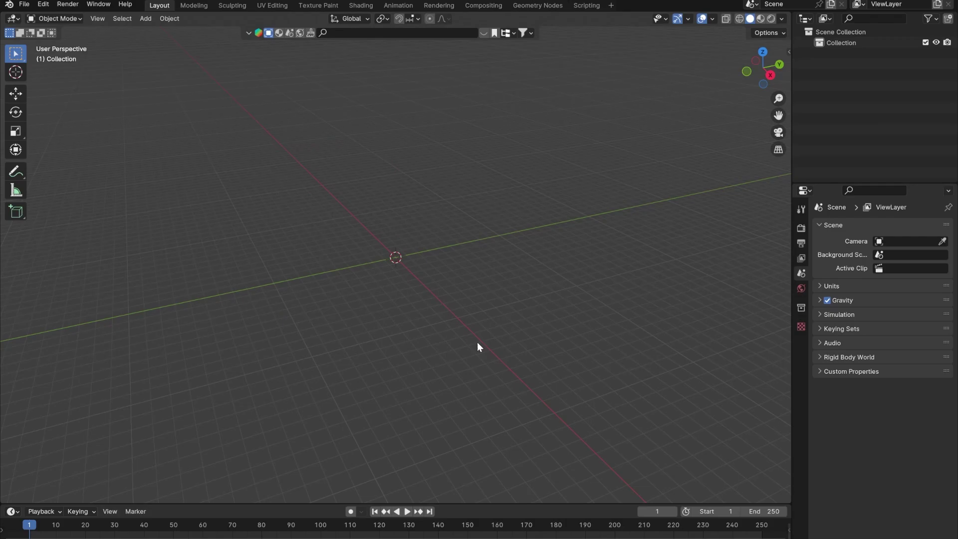
# Import scene.gltf from the macbook air folder on the desktop as a glTF 2.0 model.
pyautogui.click(17, 6)
pyautogui.moveTo(41, 160)
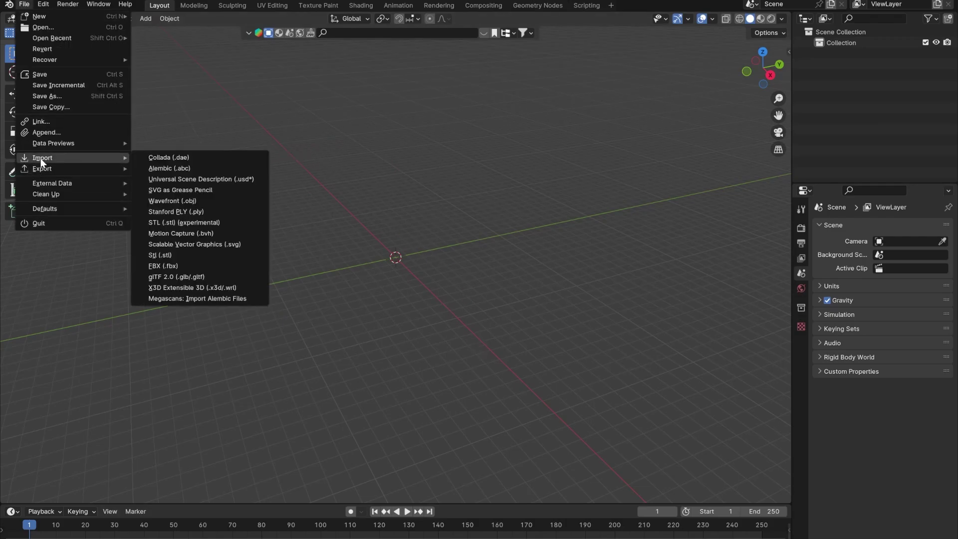
pyautogui.click(197, 278)
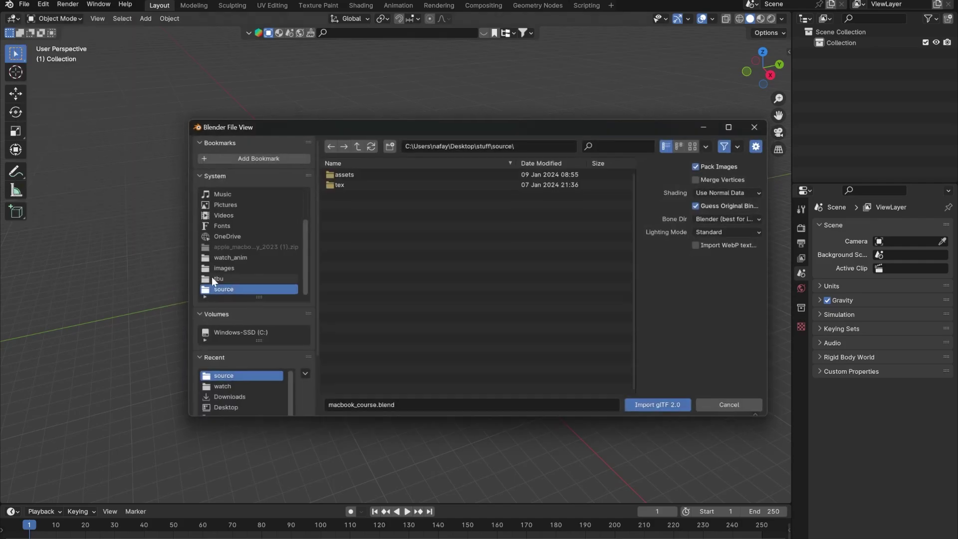
pyautogui.scroll(3, 229, 277)
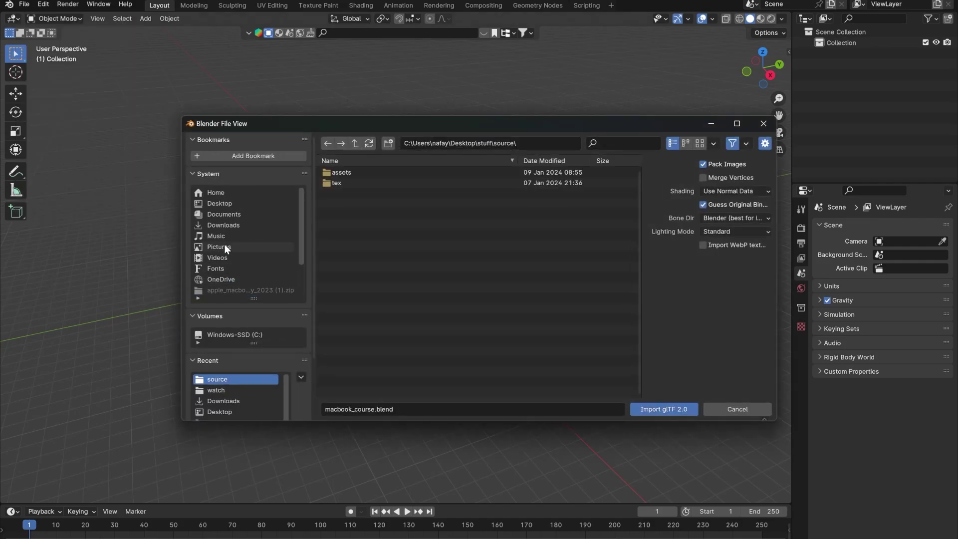
pyautogui.click(220, 203)
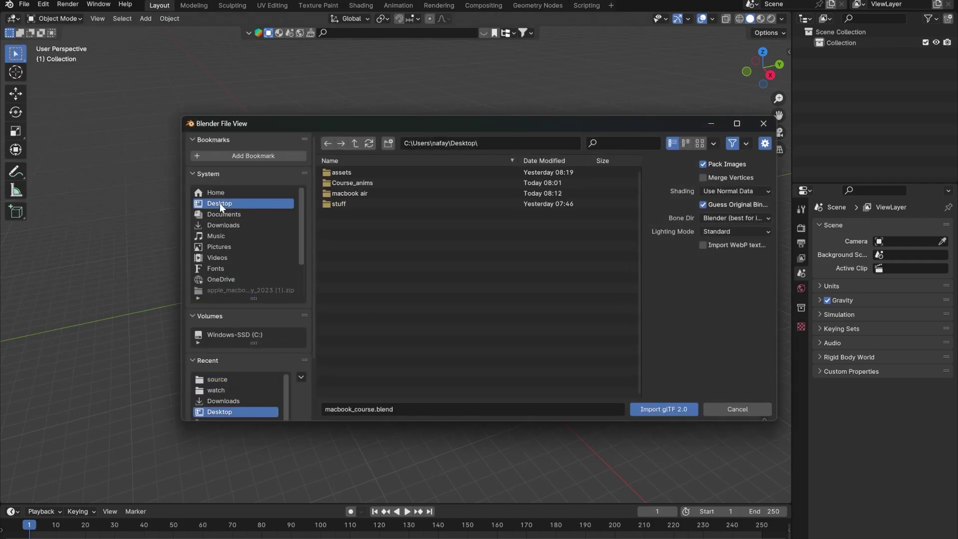
pyautogui.doubleClick(355, 192)
pyautogui.click(364, 182)
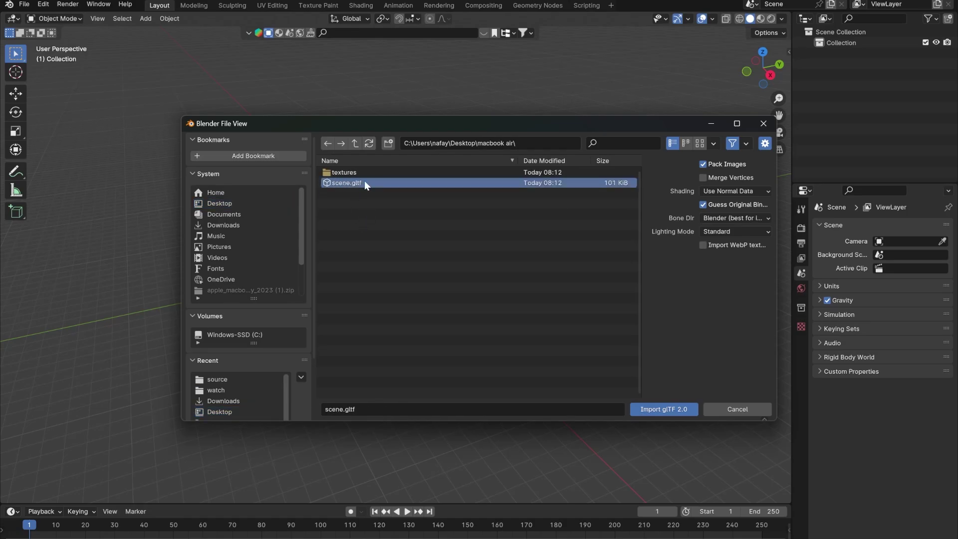
pyautogui.click(657, 409)
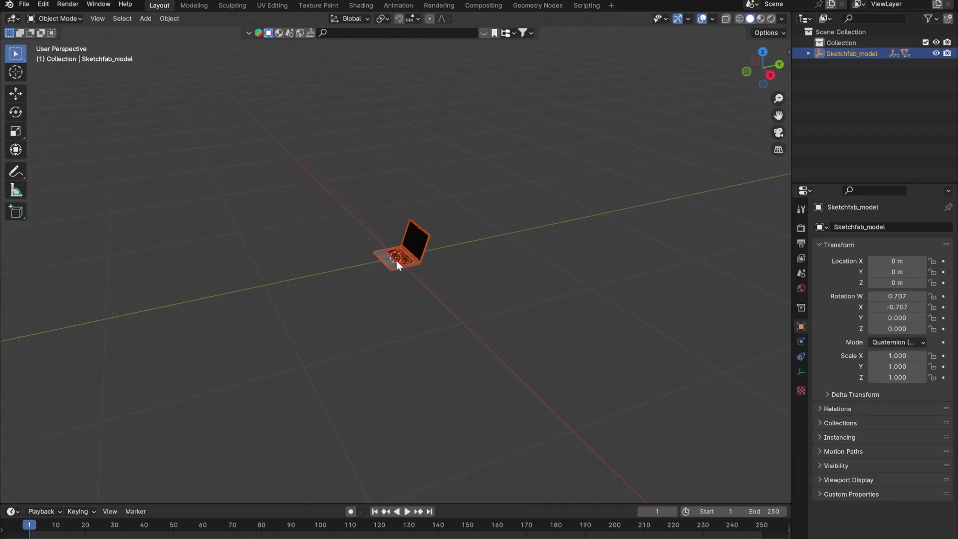
# Examine the imported laptop's base up close, selecting the keyboard, trackpad and body to see how they are separated.
pyautogui.scroll(-5, 395, 247)
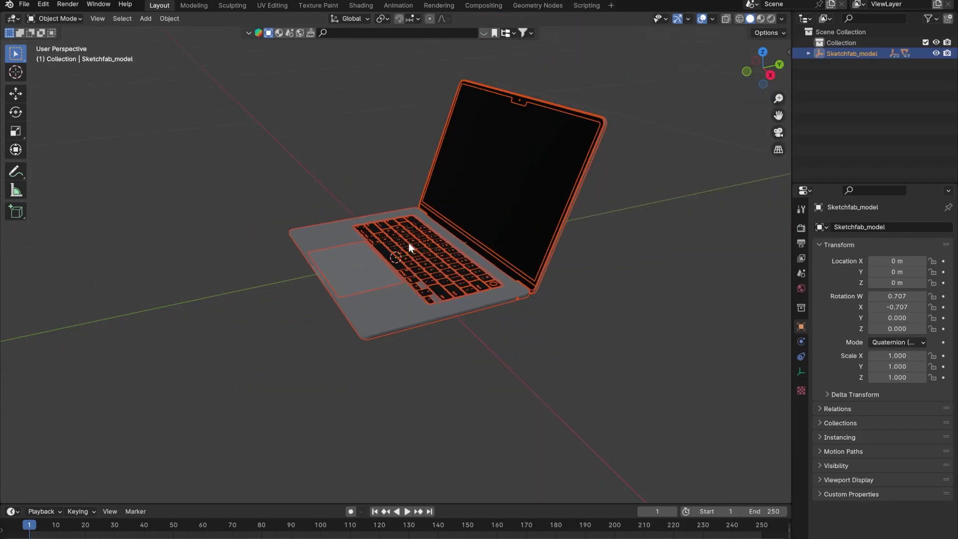
pyautogui.click(580, 270)
pyautogui.moveTo(415, 218); pyautogui.dragTo(573, 220, button='middle')
pyautogui.keyDown('shift'); pyautogui.moveTo(454, 251); pyautogui.dragTo(486, 275, button='middle'); pyautogui.keyUp('shift')
pyautogui.scroll(5, 447, 298)
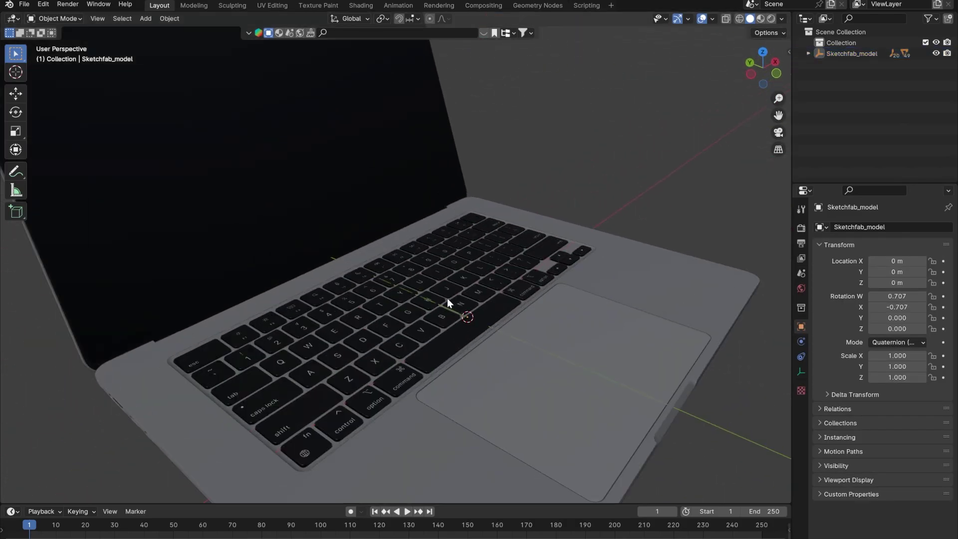
pyautogui.moveTo(448, 302); pyautogui.dragTo(361, 339, button='middle')
pyautogui.click(328, 375)
pyautogui.click(359, 436)
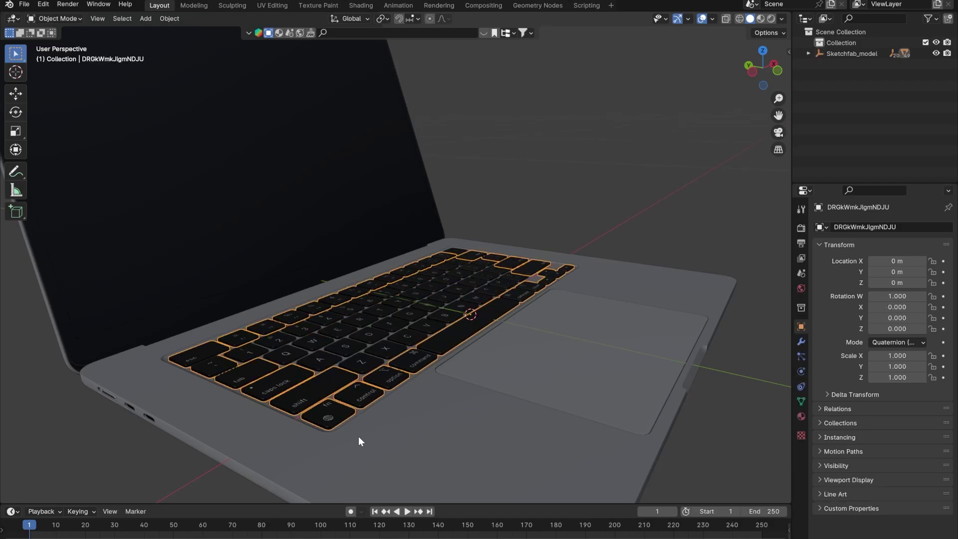
pyautogui.click(501, 385)
pyautogui.click(139, 423)
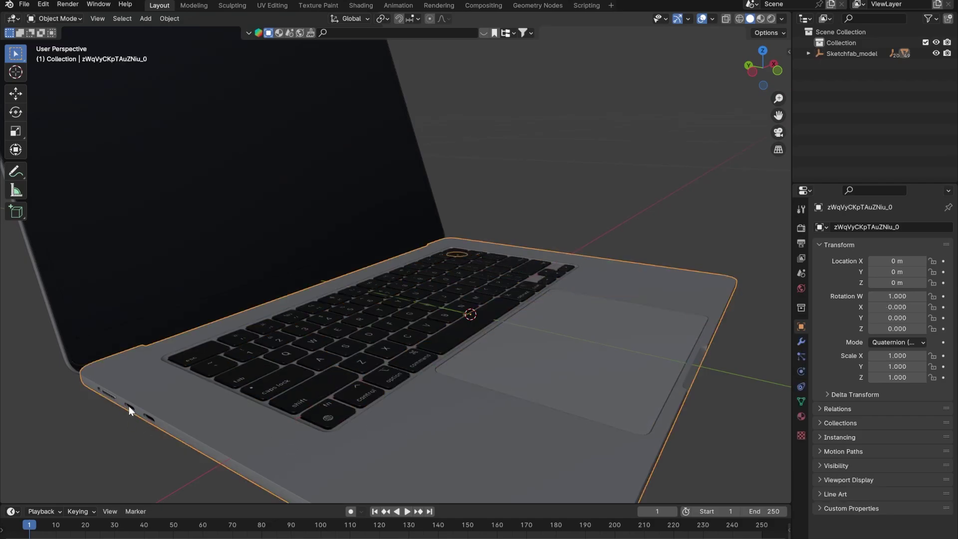
# Examine the laptop's lid, selecting the display, lid shell and base to check which pieces are separate objects.
pyautogui.click(93, 330)
pyautogui.press('KP_Decimal')
pyautogui.click(276, 275)
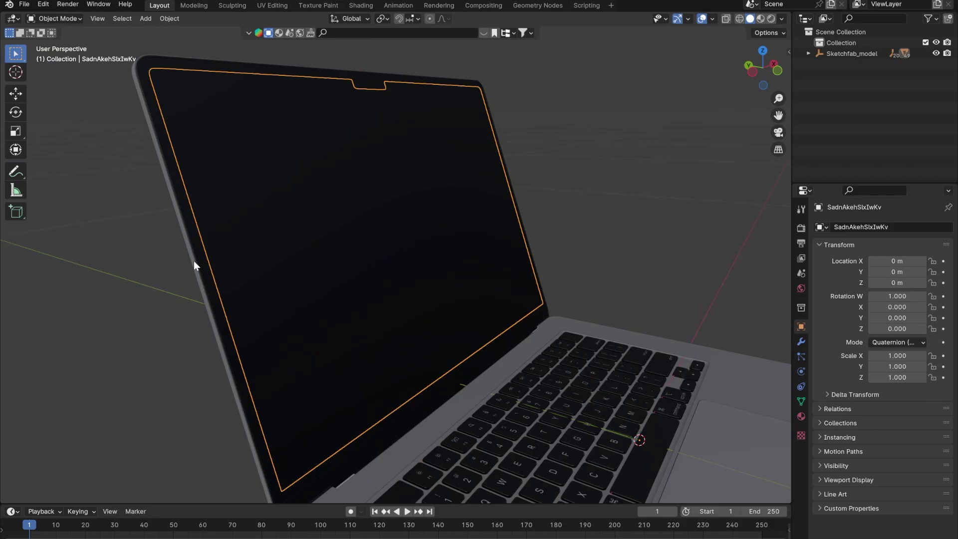
pyautogui.click(194, 261)
pyautogui.click(243, 235)
pyautogui.moveTo(241, 289); pyautogui.dragTo(315, 292, button='middle')
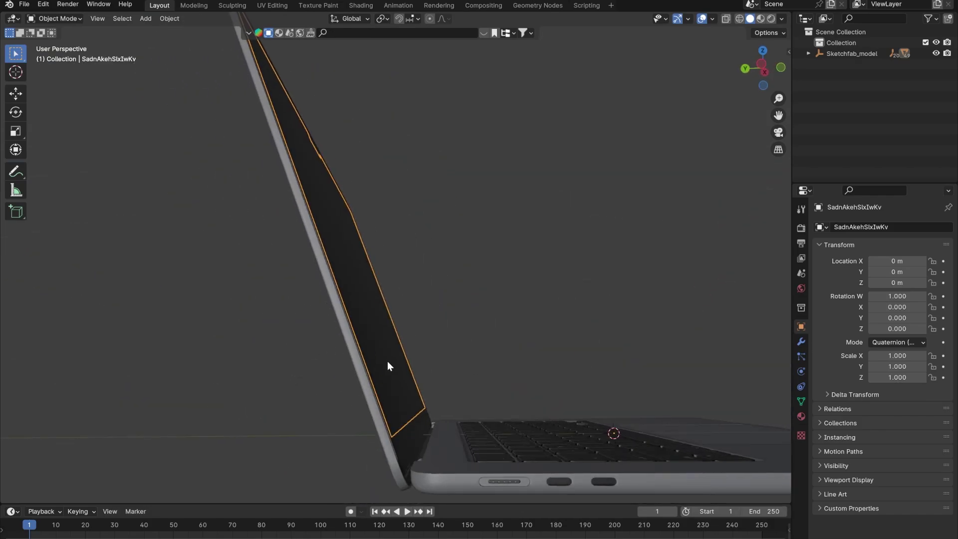
pyautogui.click(371, 432)
pyautogui.click(512, 464)
pyautogui.click(496, 304)
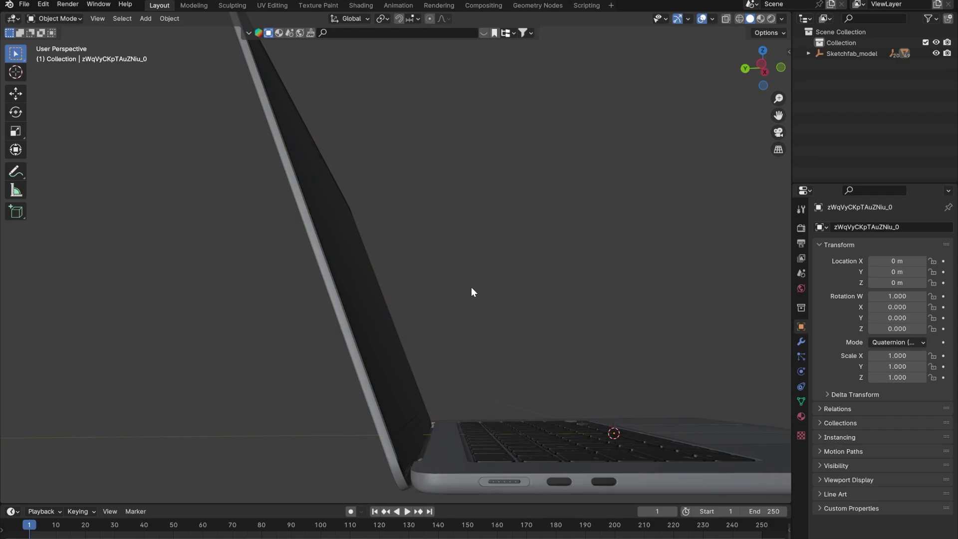
# Inspect the lid's logo piece and the open laptop from the side and in perspective, with nothing left selected.
pyautogui.scroll(-3, 389, 322)
pyautogui.moveTo(429, 307); pyautogui.dragTo(476, 293, button='middle')
pyautogui.scroll(3, 421, 355)
pyautogui.click(310, 283)
pyautogui.moveTo(437, 263); pyautogui.dragTo(648, 460, button='middle')
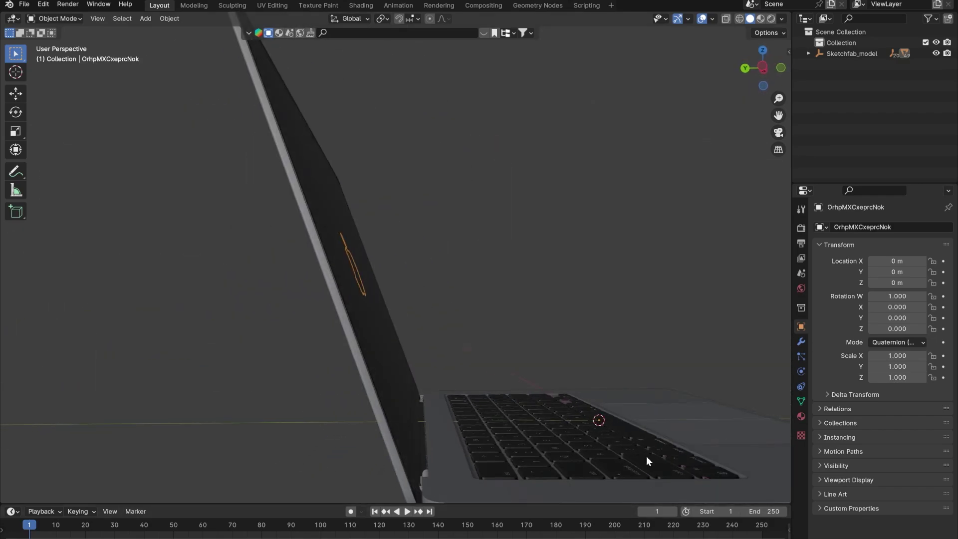
pyautogui.click(549, 231)
pyautogui.scroll(-3, 519, 295)
pyautogui.keyDown('alt'); pyautogui.moveTo(520, 295); pyautogui.dragTo(542, 317, button='middle'); pyautogui.keyUp('alt')
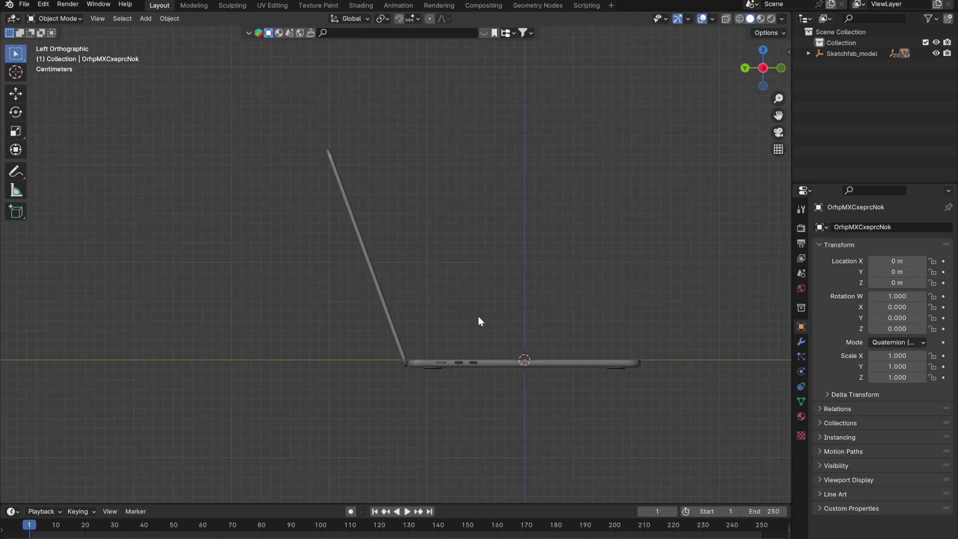
pyautogui.scroll(3, 414, 300)
pyautogui.moveTo(461, 262); pyautogui.dragTo(450, 271, button='middle')
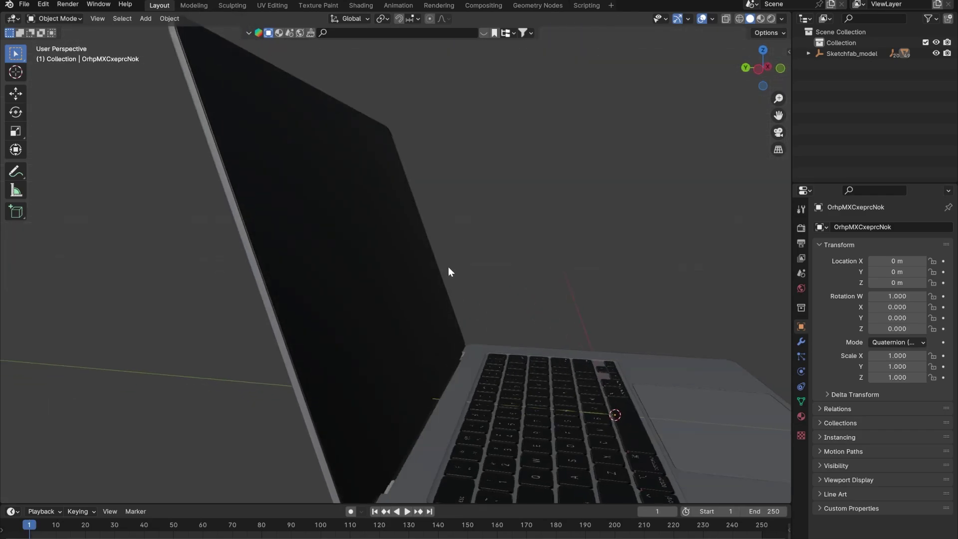
pyautogui.scroll(-4, 449, 272)
pyautogui.scroll(1, 430, 289)
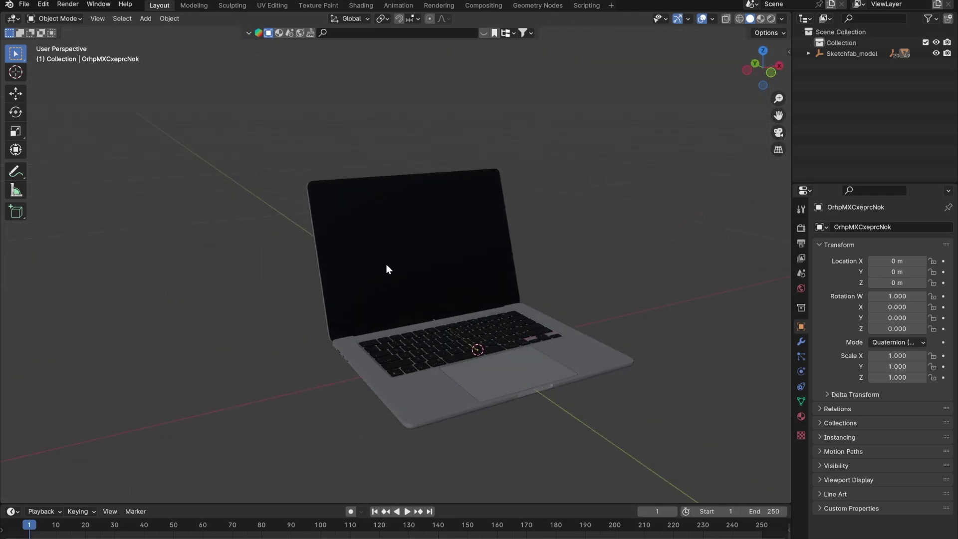
# Delete the empty Collection and rename the Sketchfab_model parent object to macbook.
pyautogui.click(831, 44)
pyautogui.press('Delete')
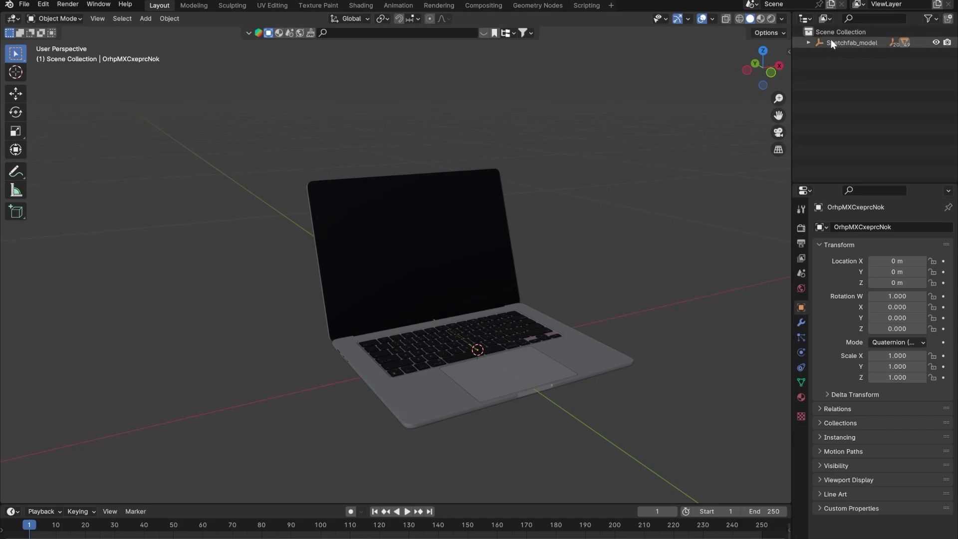
pyautogui.click(808, 42)
pyautogui.doubleClick(850, 43)
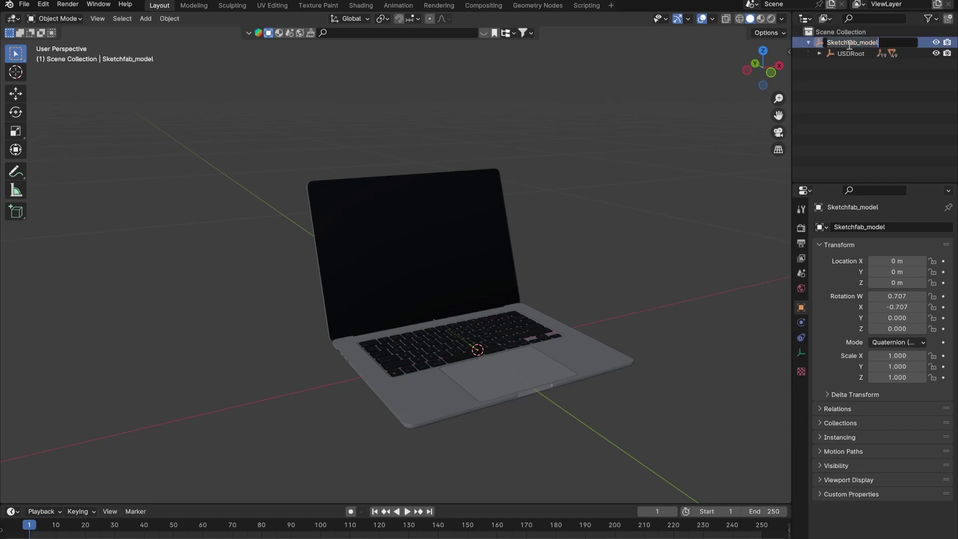
pyautogui.write('macbook')
pyautogui.press('Return')
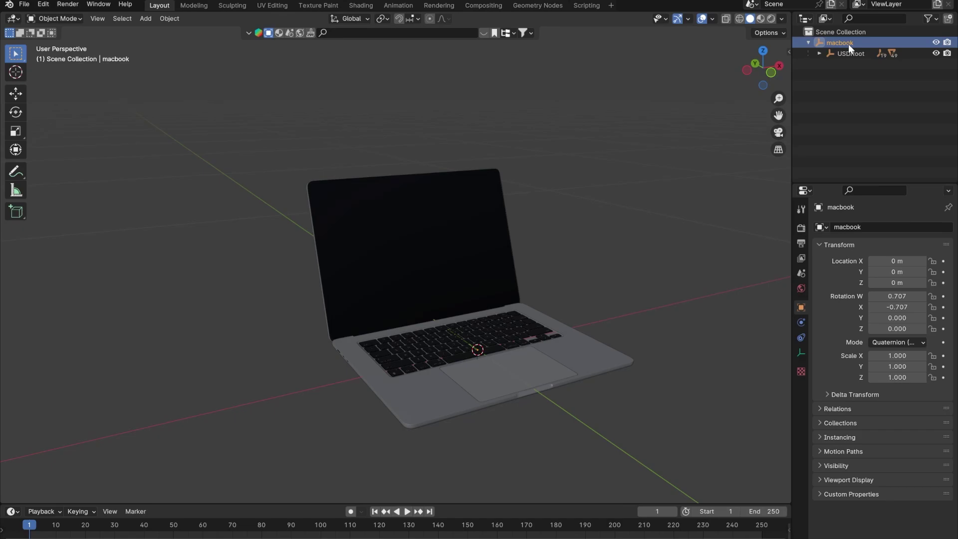
# Examine the nested empties under the macbook parent down to the third-lowest branches, leaving the hierarchy collapsed.
pyautogui.click(821, 53)
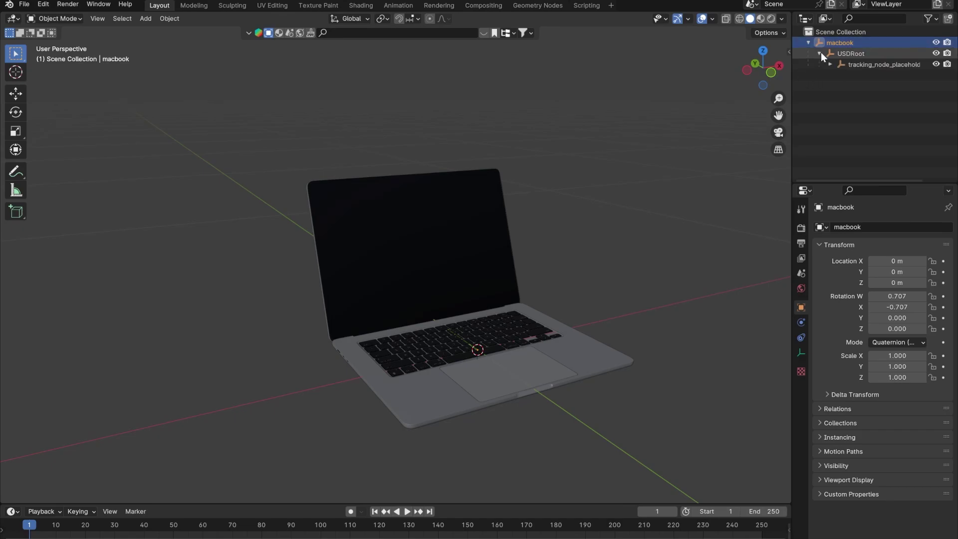
pyautogui.click(831, 64)
pyautogui.click(841, 76)
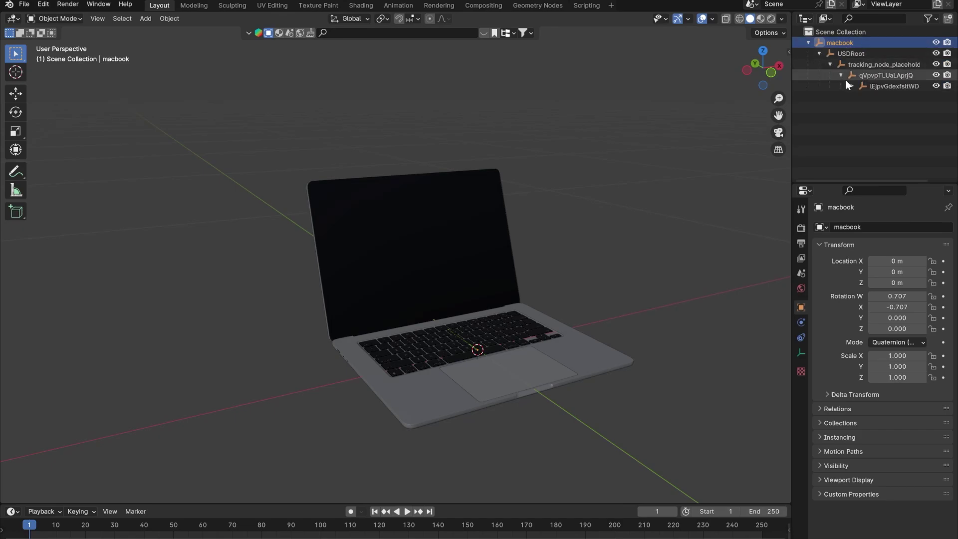
pyautogui.click(851, 86)
pyautogui.click(863, 97)
pyautogui.click(873, 107)
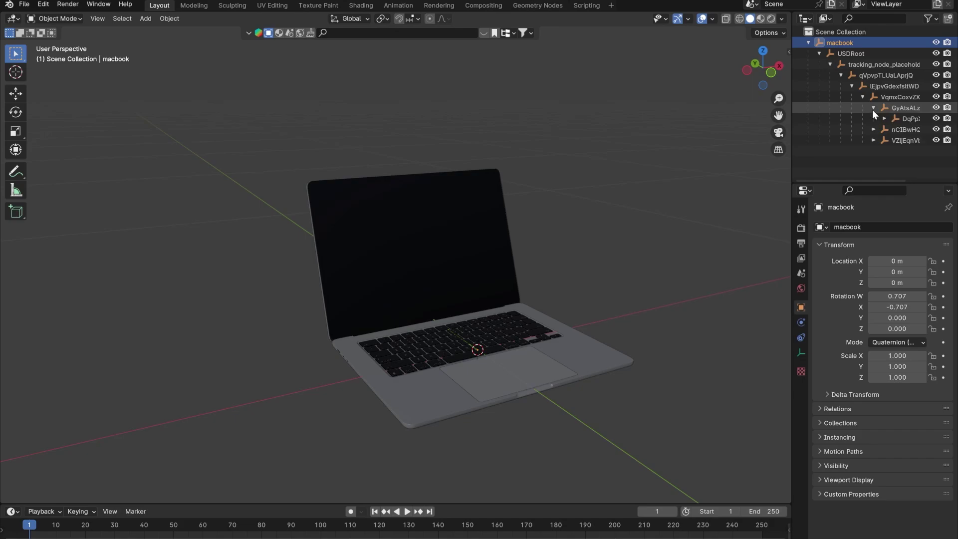
pyautogui.click(808, 42)
# Select the hinge-side strip, display, lid shell and thin lid edge together as the start of the lid selection.
pyautogui.click(521, 304)
pyautogui.click(440, 273)
pyautogui.press('KP_Decimal')
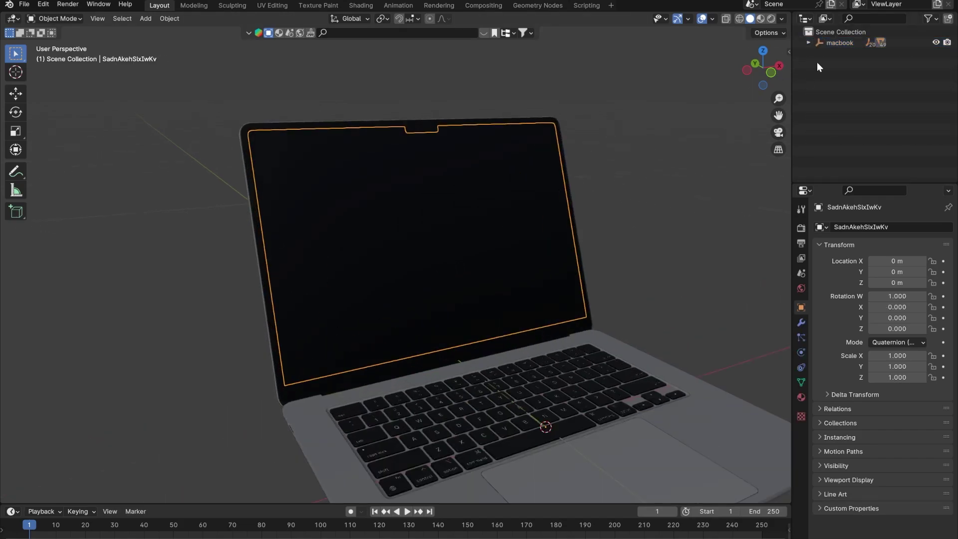
pyautogui.click(809, 42)
pyautogui.moveTo(411, 234); pyautogui.dragTo(427, 239, button='middle')
pyautogui.click(375, 387)
pyautogui.scroll(2, 362, 405)
pyautogui.scroll(-2, 376, 396)
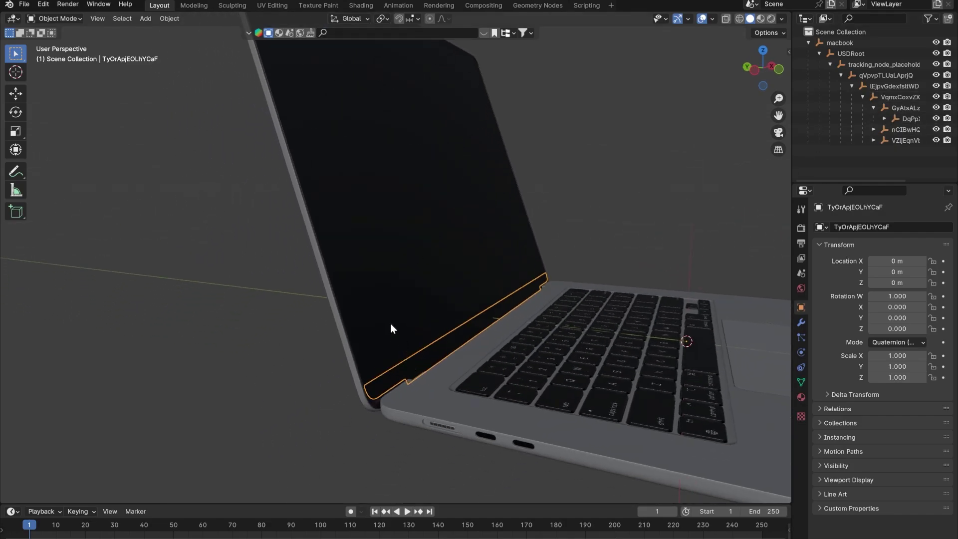
pyautogui.keyDown('shift'); pyautogui.click(391, 280); pyautogui.keyUp('shift')
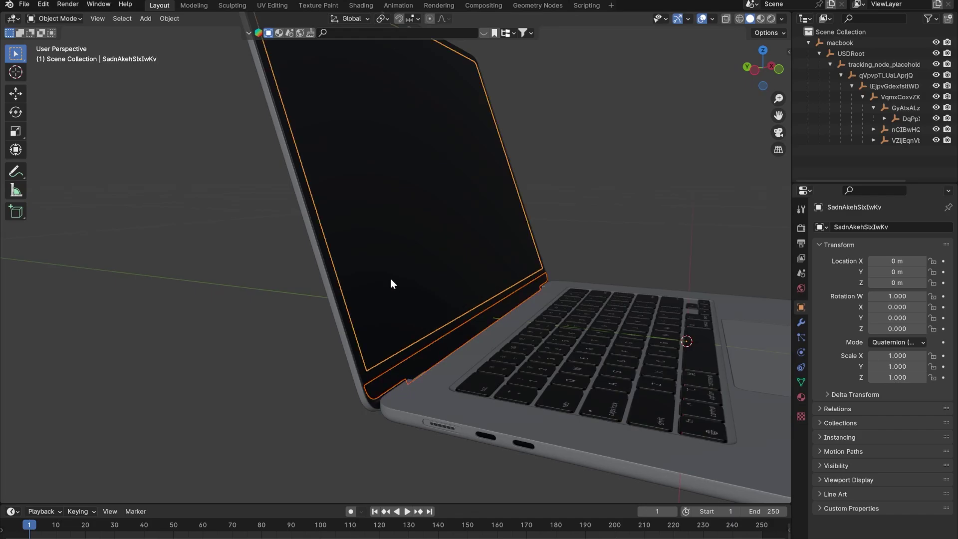
pyautogui.keyDown('shift'); pyautogui.click(349, 338); pyautogui.keyUp('shift')
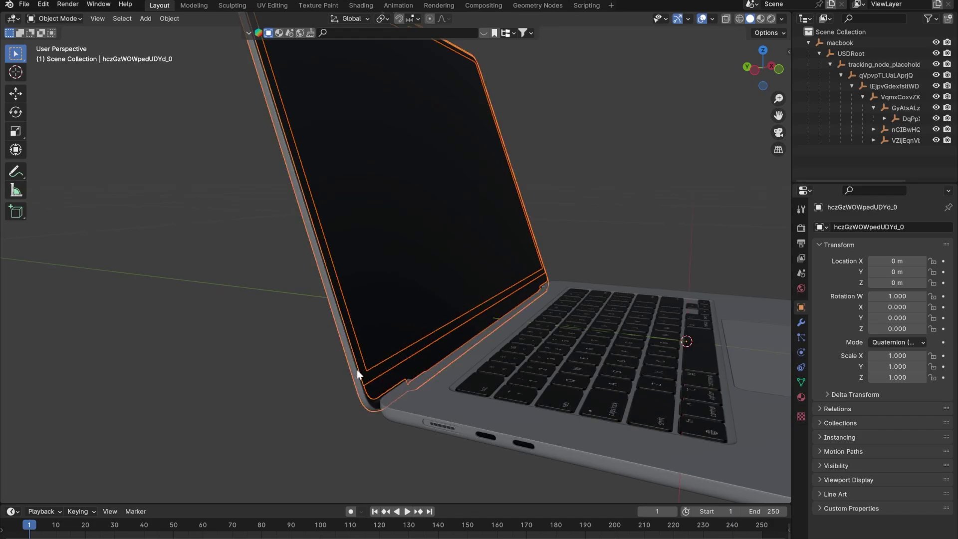
pyautogui.keyDown('shift'); pyautogui.click(374, 405); pyautogui.keyUp('shift')
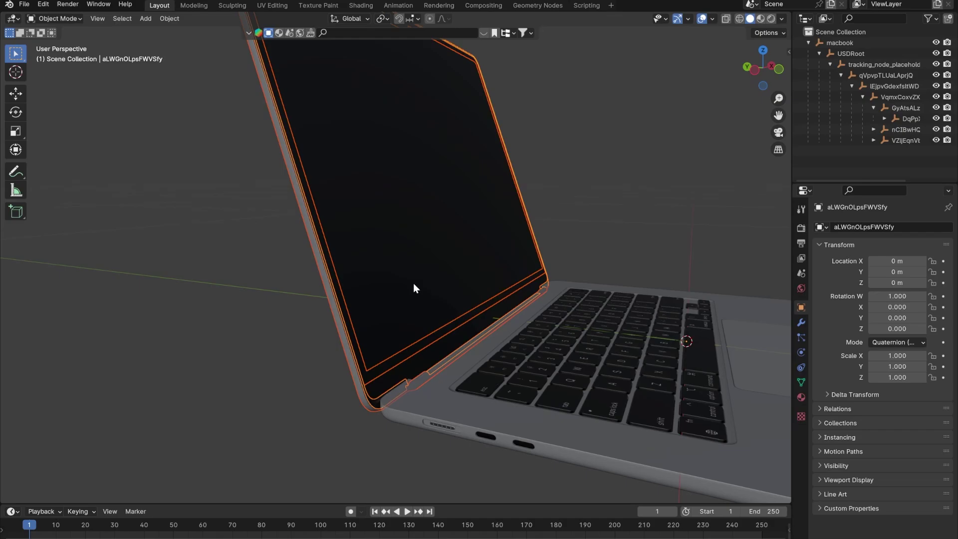
# Check the webcam notch area and add the Apple logo on the lid's back to the lid selection.
pyautogui.keyDown('shift'); pyautogui.moveTo(413, 283); pyautogui.dragTo(431, 405, button='middle'); pyautogui.keyUp('shift')
pyautogui.scroll(3, 403, 172)
pyautogui.moveTo(402, 172); pyautogui.dragTo(449, 283, button='middle')
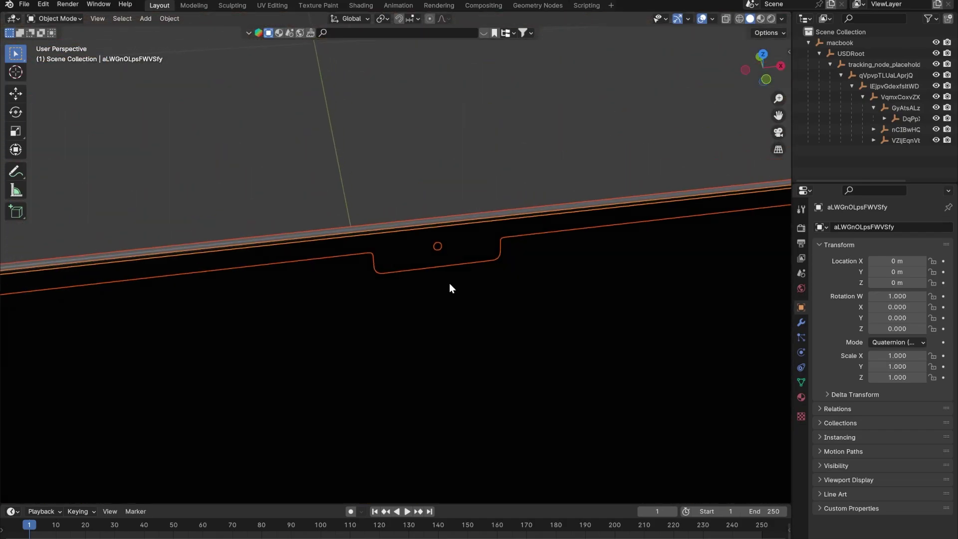
pyautogui.keyDown('shift'); pyautogui.click(441, 236); pyautogui.keyUp('shift')
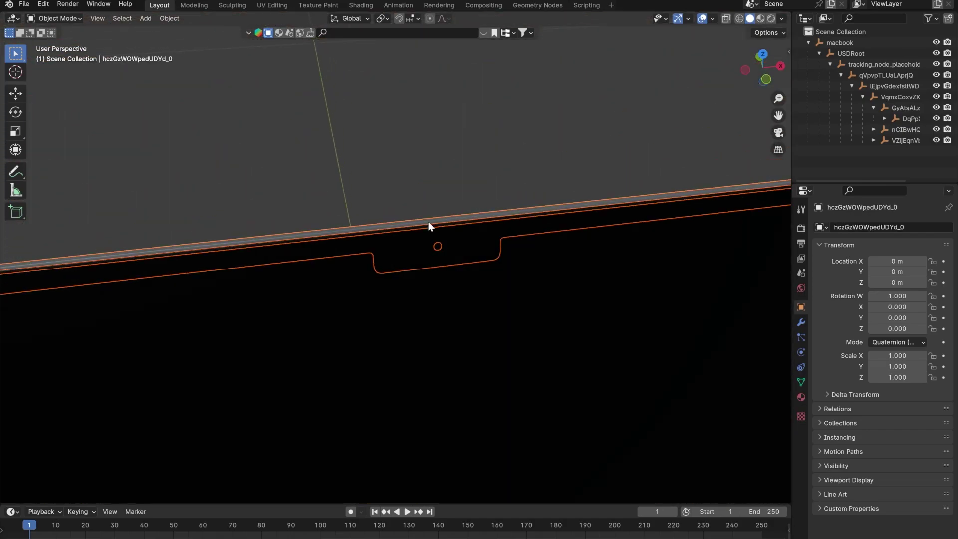
pyautogui.scroll(-3, 403, 282)
pyautogui.scroll(-3, 403, 283)
pyautogui.moveTo(422, 315); pyautogui.dragTo(664, 236, button='middle')
pyautogui.keyDown('shift'); pyautogui.click(495, 277); pyautogui.keyUp('shift')
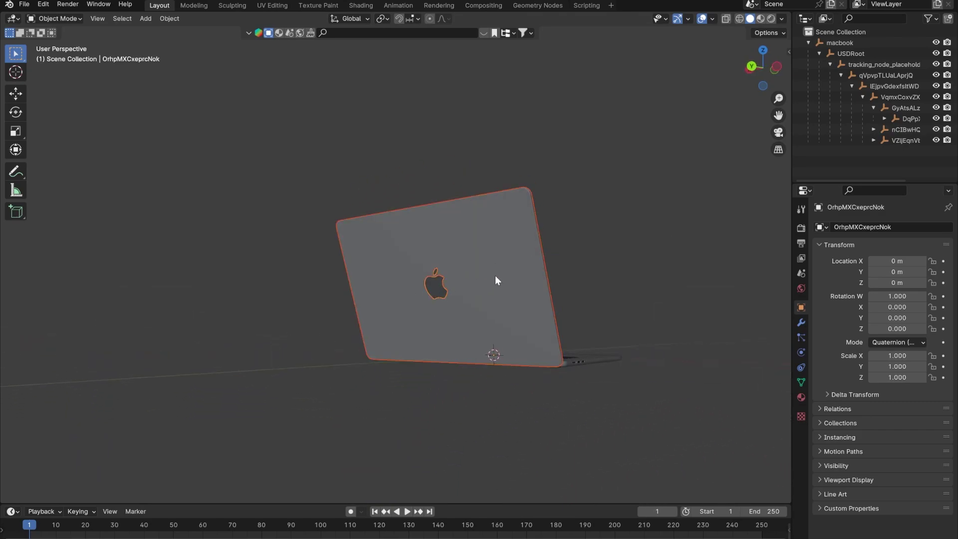
pyautogui.moveTo(495, 277); pyautogui.dragTo(387, 293, button='middle')
# Test-move the selected lid parts, cancel the move, and add the black panel inside the lid to the selection.
pyautogui.press('g')
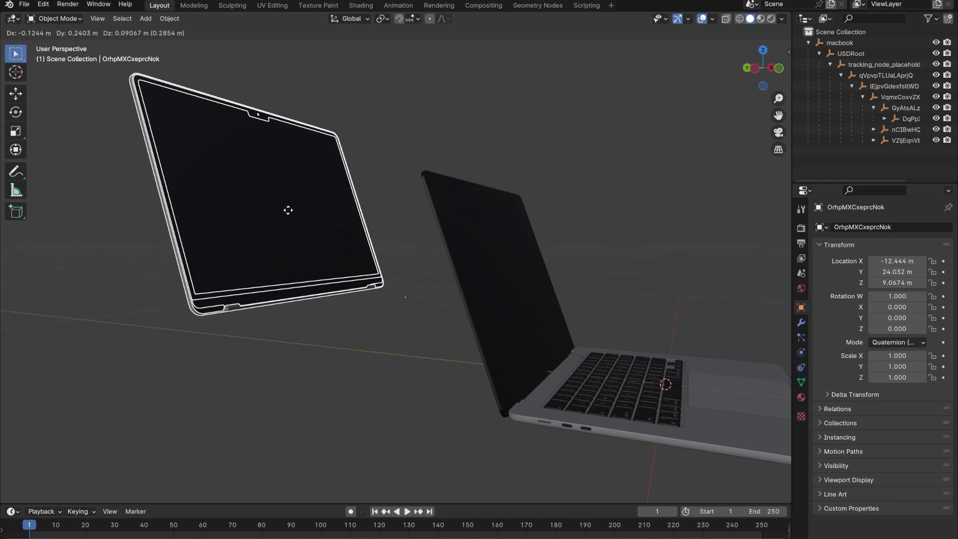
pyautogui.rightClick(288, 210)
pyautogui.scroll(6, 517, 240)
pyautogui.keyDown('shift'); pyautogui.moveTo(689, 210); pyautogui.dragTo(470, 299, button='middle'); pyautogui.keyUp('shift')
pyautogui.click(323, 143)
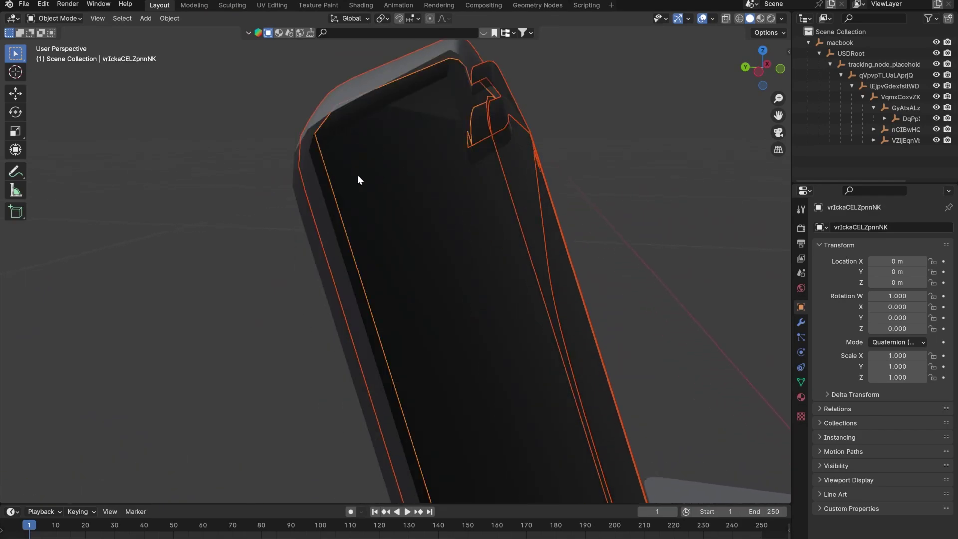
pyautogui.press('KP_Decimal')
# Test-move the selected lid parts away from the base to look for leftover pieces, and undo the move.
pyautogui.scroll(-8, 495, 287)
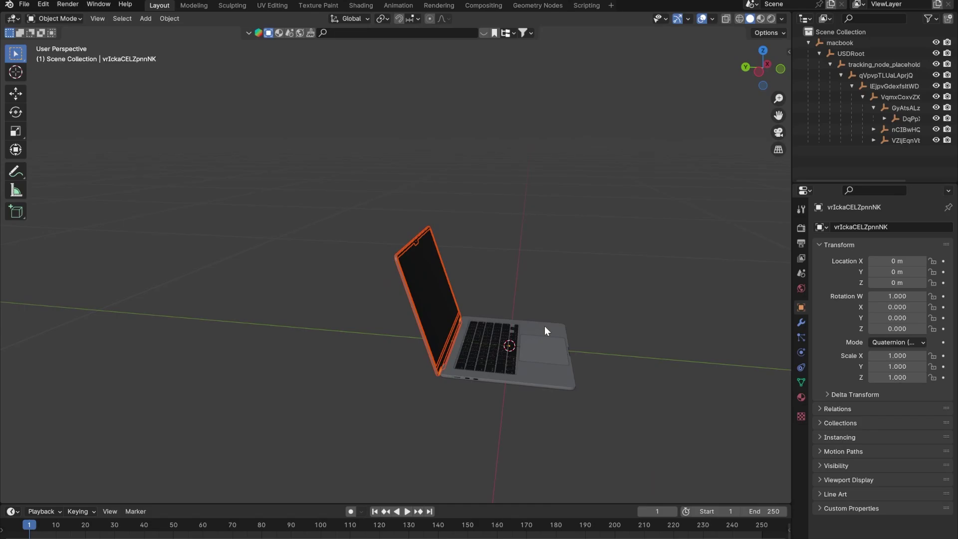
pyautogui.scroll(3, 544, 325)
pyautogui.press('g')
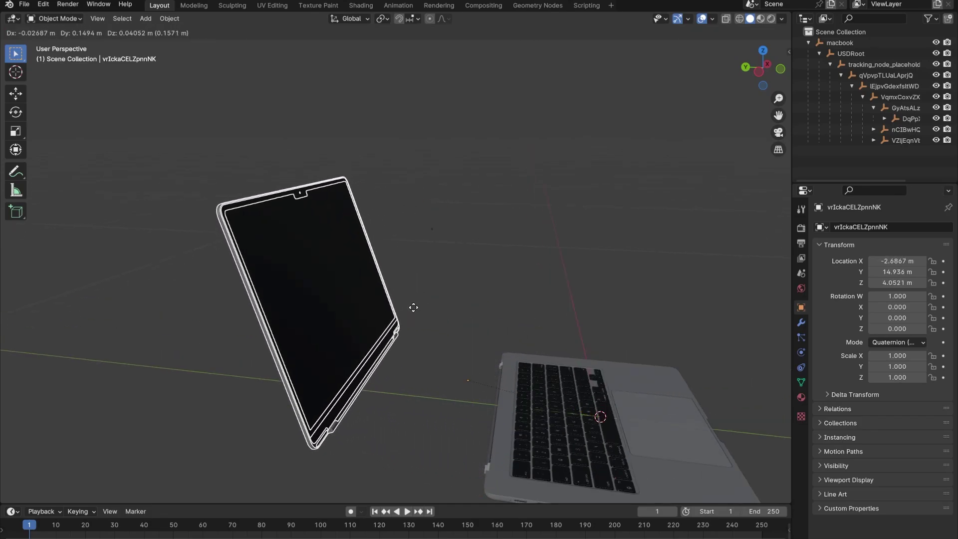
pyautogui.click(413, 308)
pyautogui.moveTo(465, 267); pyautogui.dragTo(409, 275, button='middle')
pyautogui.moveTo(495, 327); pyautogui.dragTo(546, 354, button='middle')
pyautogui.scroll(3, 534, 322)
pyautogui.scroll(3, 489, 276)
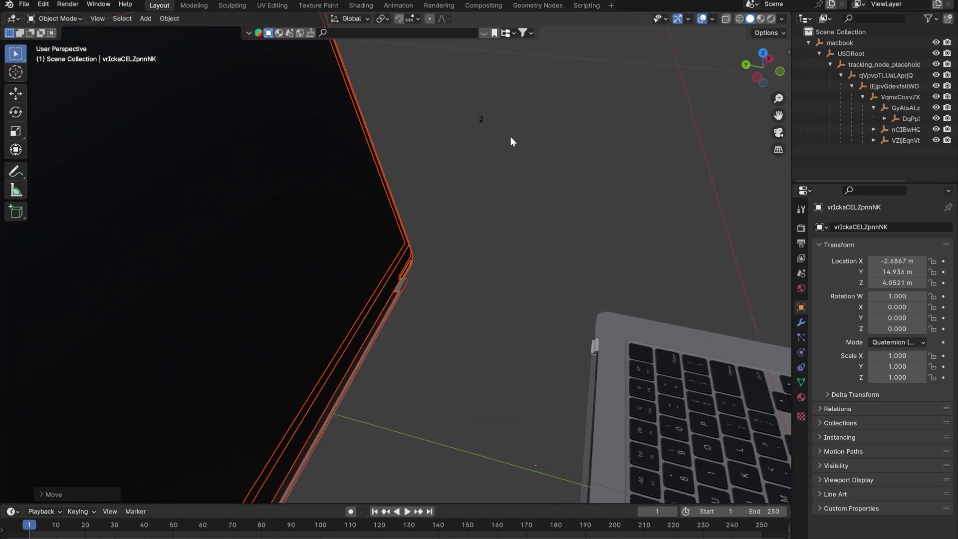
pyautogui.hotkey('ctrl', 'z')
# Add the small webcam dot in the display notch to the lid selection and test-move the parts, cancelling the move.
pyautogui.moveTo(482, 122); pyautogui.dragTo(422, 132, button='middle')
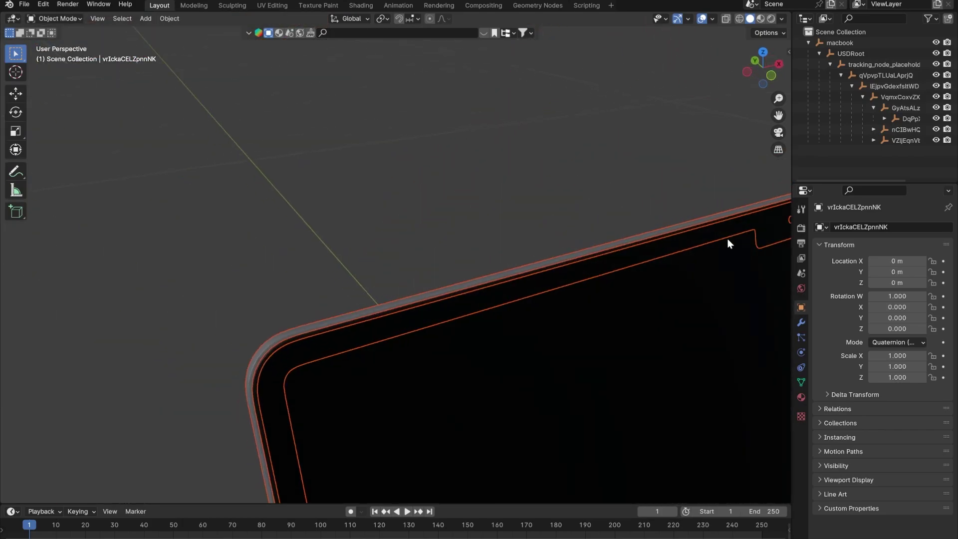
pyautogui.press('KP_3')
pyautogui.moveTo(508, 418); pyautogui.dragTo(672, 408, button='middle')
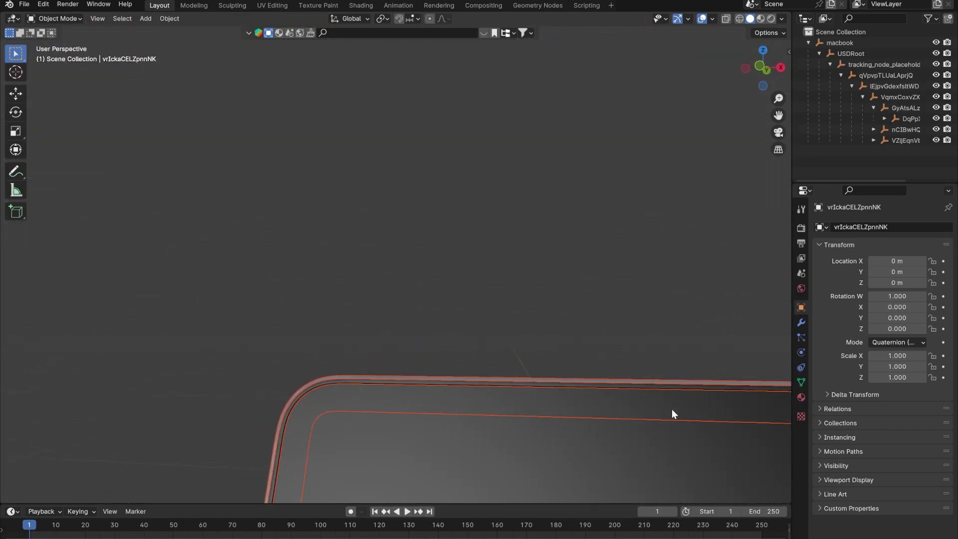
pyautogui.scroll(3, 670, 409)
pyautogui.scroll(-3, 670, 410)
pyautogui.keyDown('shift'); pyautogui.moveTo(637, 364); pyautogui.dragTo(378, 398, button='middle'); pyautogui.keyUp('shift')
pyautogui.scroll(5, 378, 397)
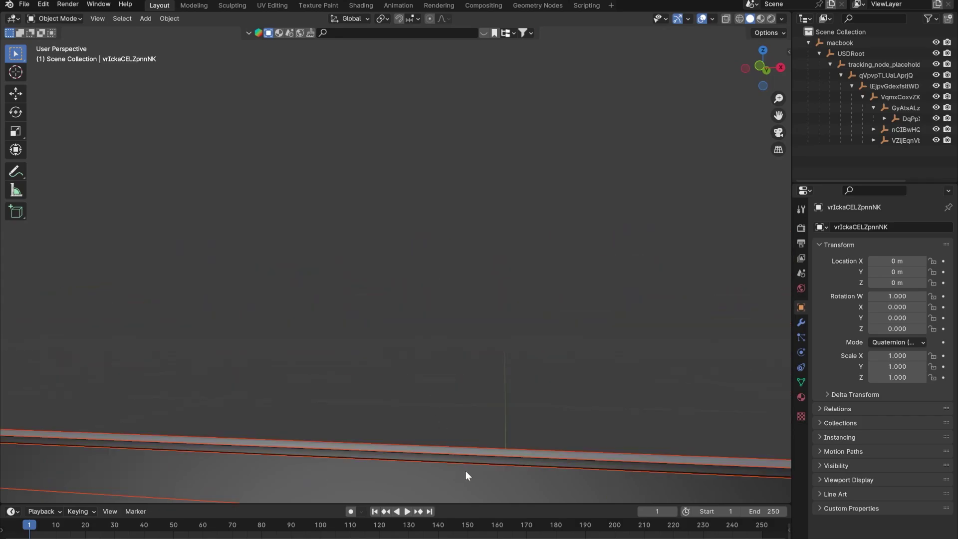
pyautogui.keyDown('shift'); pyautogui.moveTo(466, 471); pyautogui.dragTo(468, 309, button='middle'); pyautogui.keyUp('shift')
pyautogui.scroll(4, 469, 309)
pyautogui.keyDown('shift'); pyautogui.moveTo(555, 333); pyautogui.dragTo(468, 306, button='middle'); pyautogui.keyUp('shift')
pyautogui.scroll(4, 472, 274)
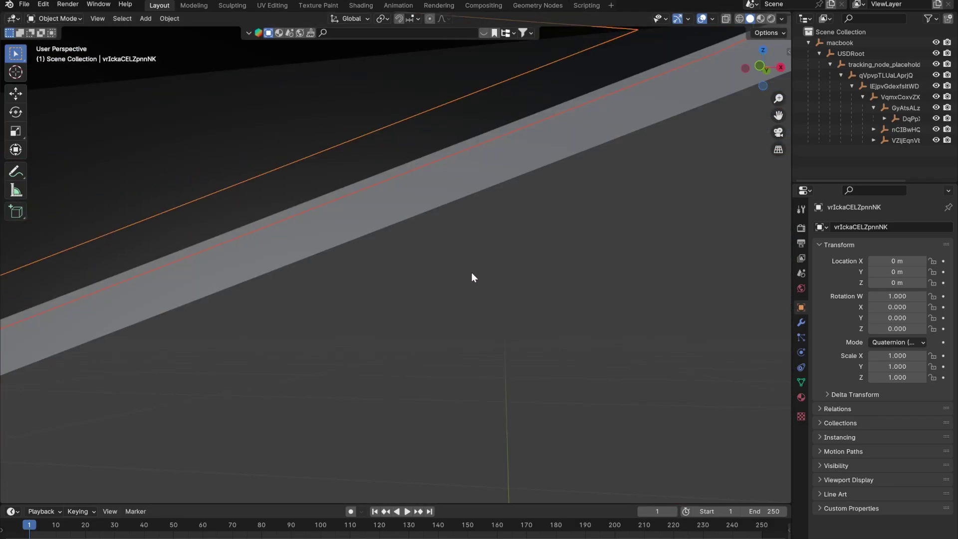
pyautogui.scroll(-4, 471, 274)
pyautogui.click(431, 233)
pyautogui.scroll(-10, 449, 302)
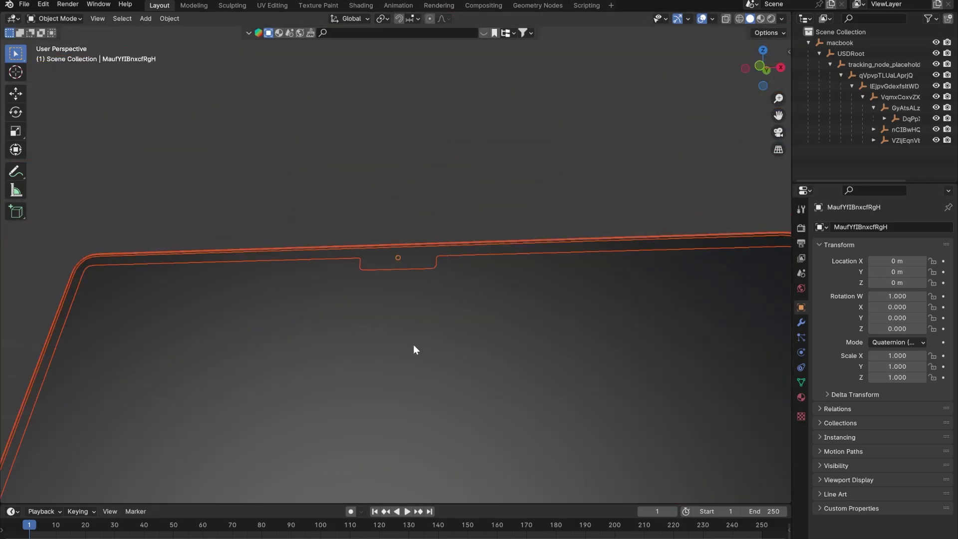
pyautogui.moveTo(402, 358); pyautogui.dragTo(525, 371, button='middle')
pyautogui.press('g')
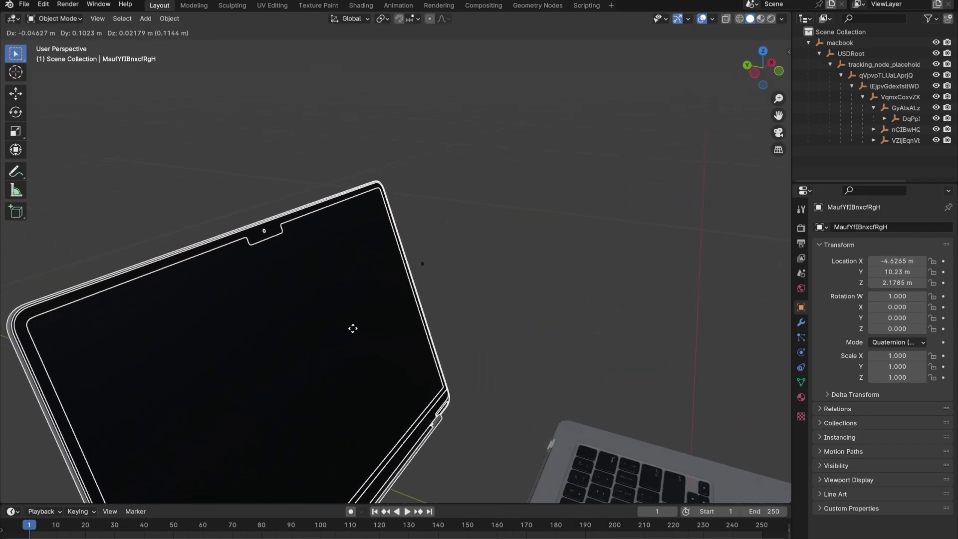
pyautogui.rightClick(314, 324)
# Show the laptop in left orthographic view with X-ray display turned on.
pyautogui.scroll(-5, 565, 350)
pyautogui.press('ctrl+KP_3')
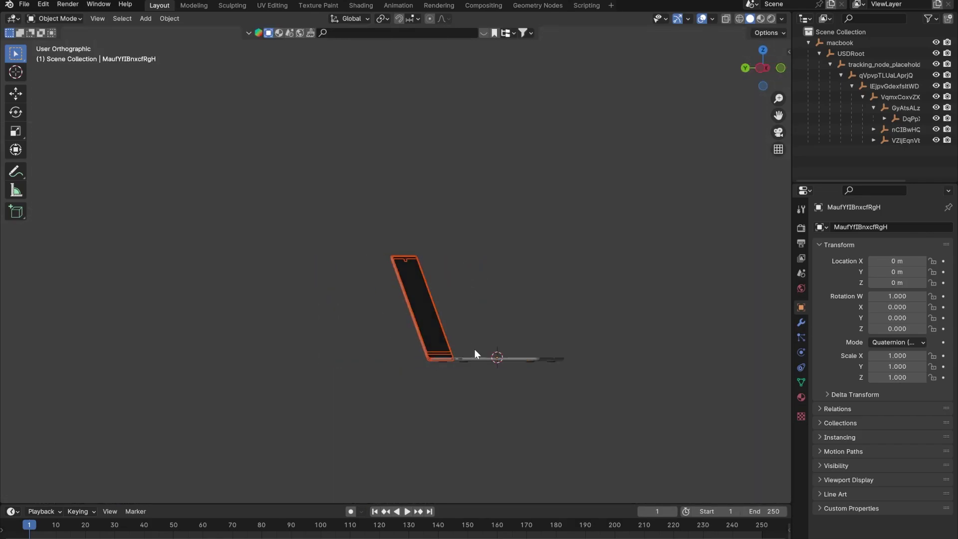
pyautogui.scroll(4, 489, 361)
pyautogui.keyDown('shift'); pyautogui.moveTo(527, 378); pyautogui.dragTo(470, 347, button='middle'); pyautogui.keyUp('shift')
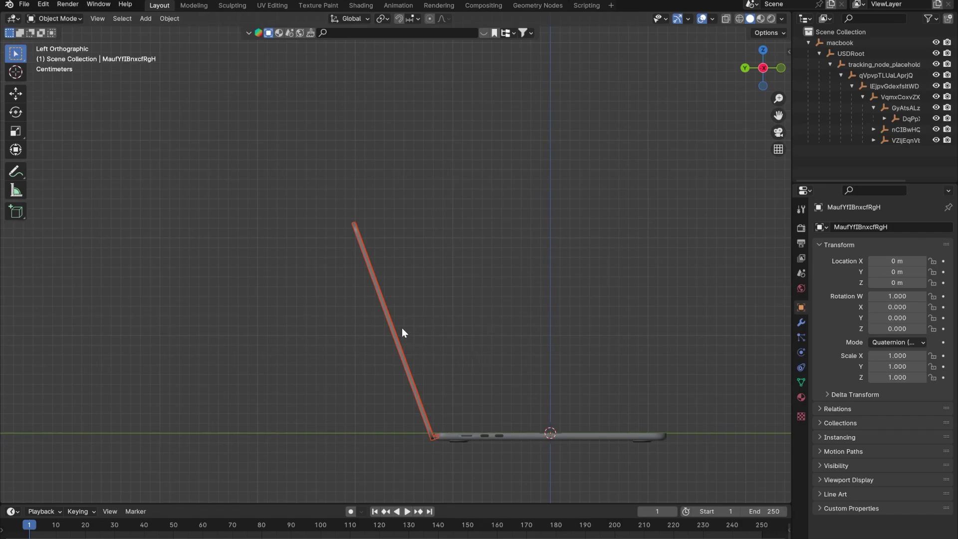
pyautogui.hotkey('alt', 'z')
pyautogui.scroll(-3, 474, 417)
pyautogui.scroll(4, 395, 435)
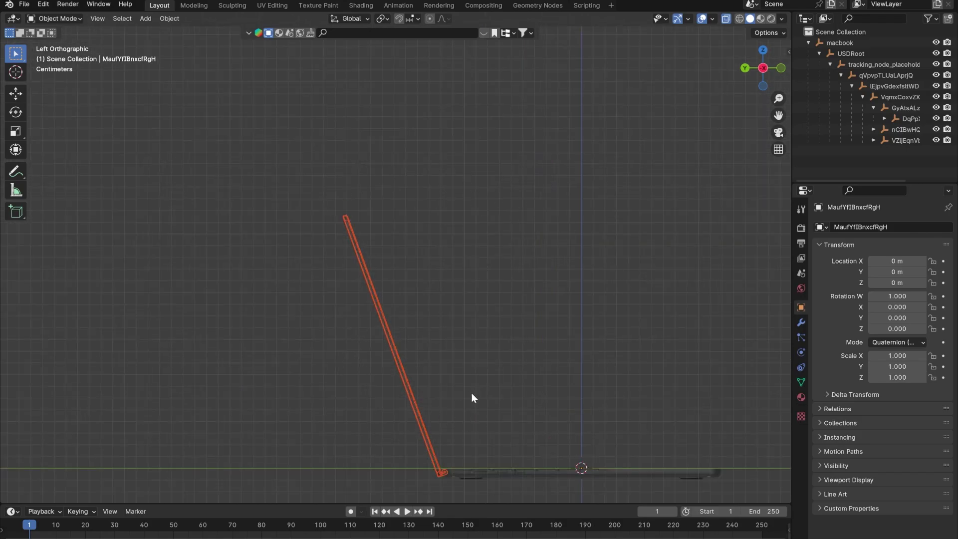
pyautogui.click(728, 19)
pyautogui.click(727, 17)
# Box-select only the lid parts in the side view, turn X-ray off, and move them away from the base as a test.
pyautogui.scroll(2, 462, 426)
pyautogui.keyDown('shift'); pyautogui.moveTo(472, 419); pyautogui.dragTo(471, 291, button='middle'); pyautogui.keyUp('shift')
pyautogui.scroll(-2, 453, 325)
pyautogui.moveTo(273, 76); pyautogui.dragTo(444, 474)
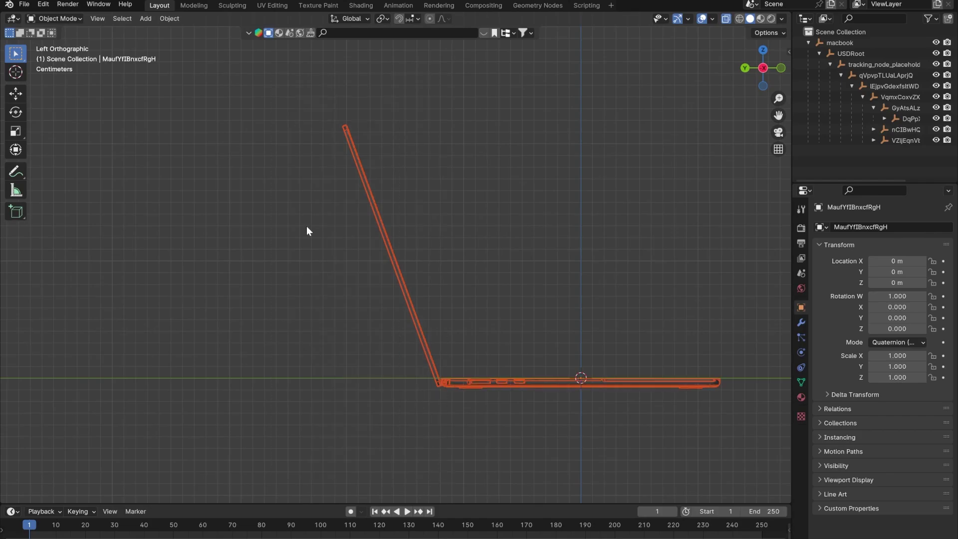
pyautogui.moveTo(263, 83); pyautogui.dragTo(438, 486)
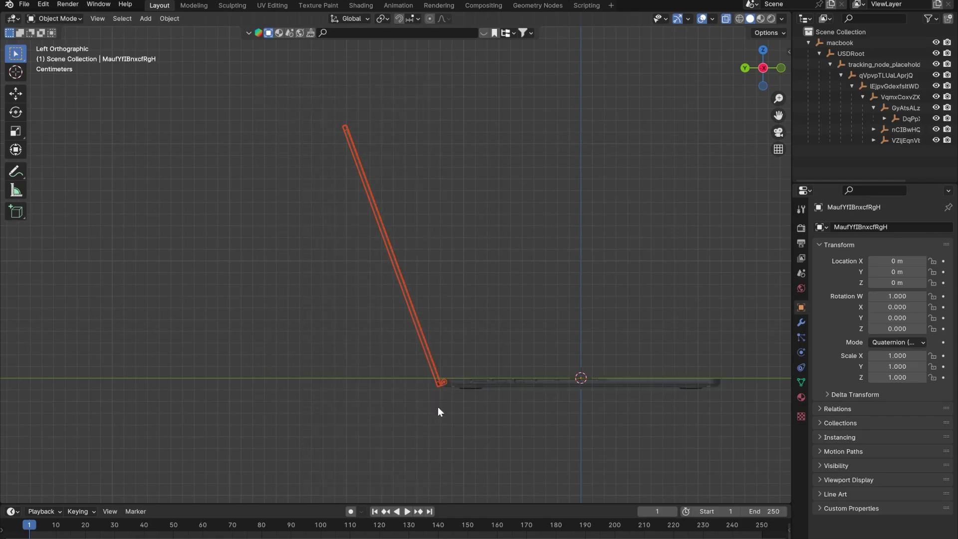
pyautogui.moveTo(438, 412); pyautogui.dragTo(388, 359, button='middle')
pyautogui.hotkey('alt', 'z')
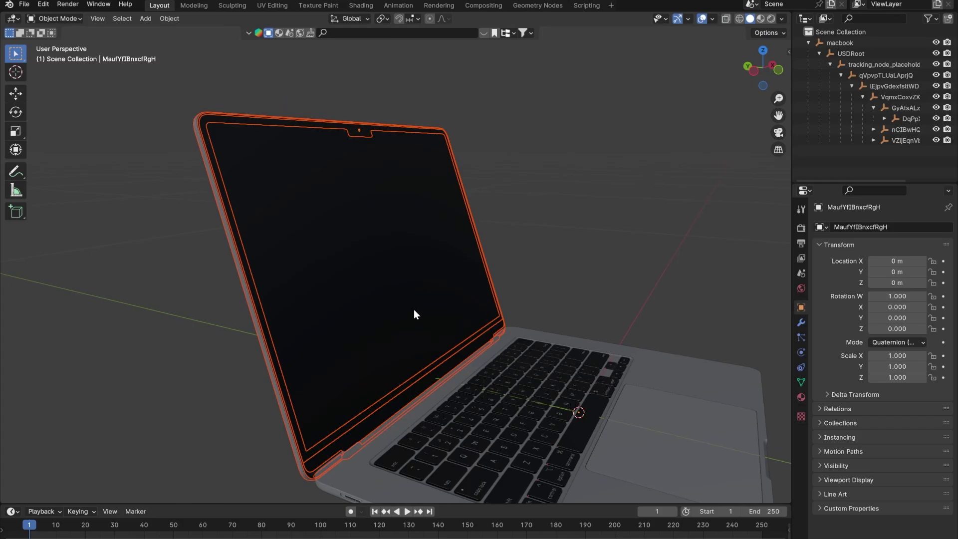
pyautogui.press('g')
pyautogui.click(225, 304)
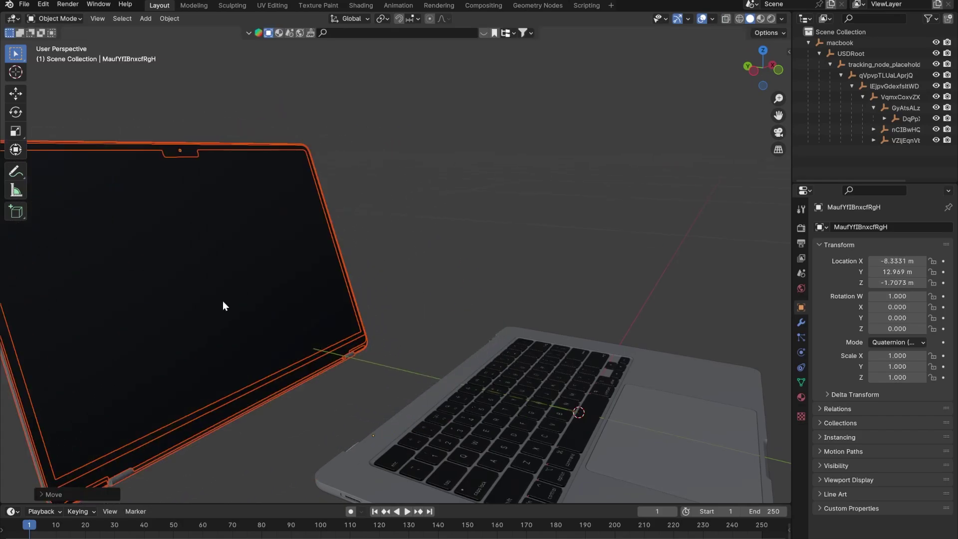
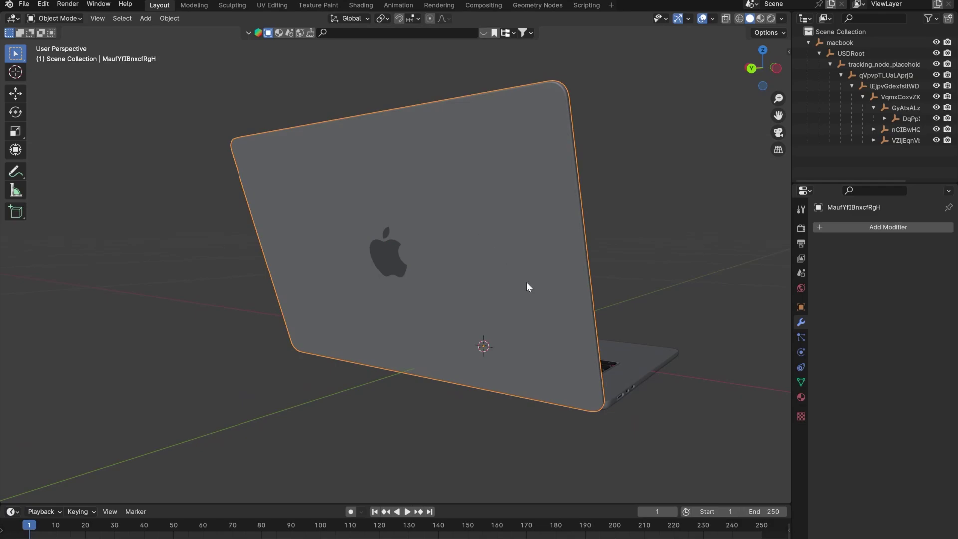
# Inspect the joined lid near the hinge end and undo the join.
pyautogui.moveTo(526, 283); pyautogui.dragTo(492, 255, button='middle')
pyautogui.scroll(4, 434, 277)
pyautogui.moveTo(435, 282); pyautogui.dragTo(441, 338, button='middle')
pyautogui.scroll(5, 441, 338)
pyautogui.scroll(-3, 434, 317)
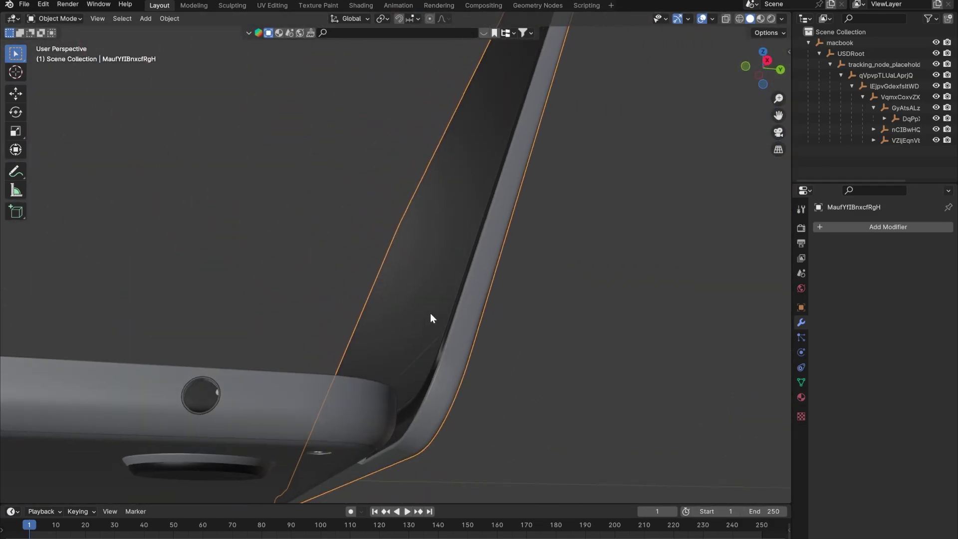
pyautogui.hotkey('ctrl', 'z')
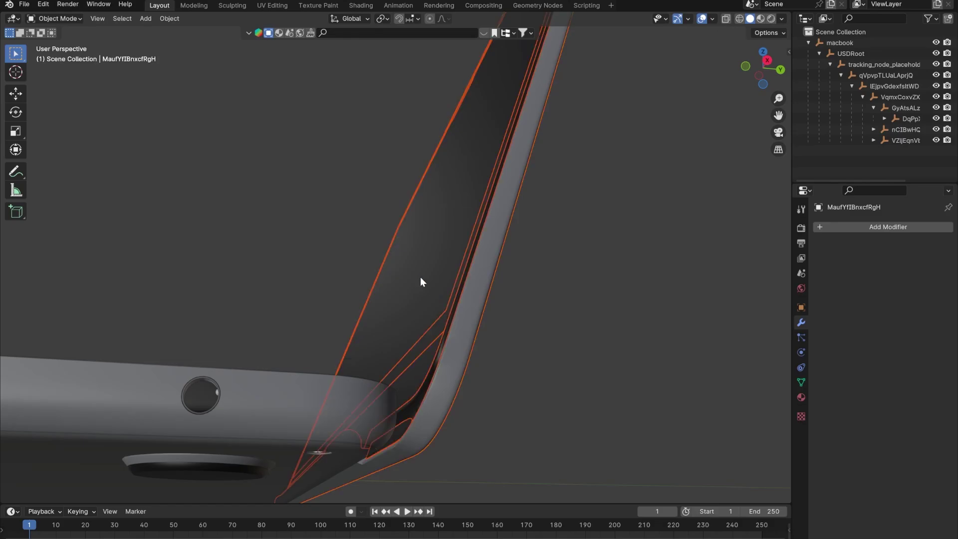
# Join the selected lid parts into one object and compare the hinge area before and after the join.
pyautogui.moveTo(421, 277); pyautogui.dragTo(676, 171, button='middle')
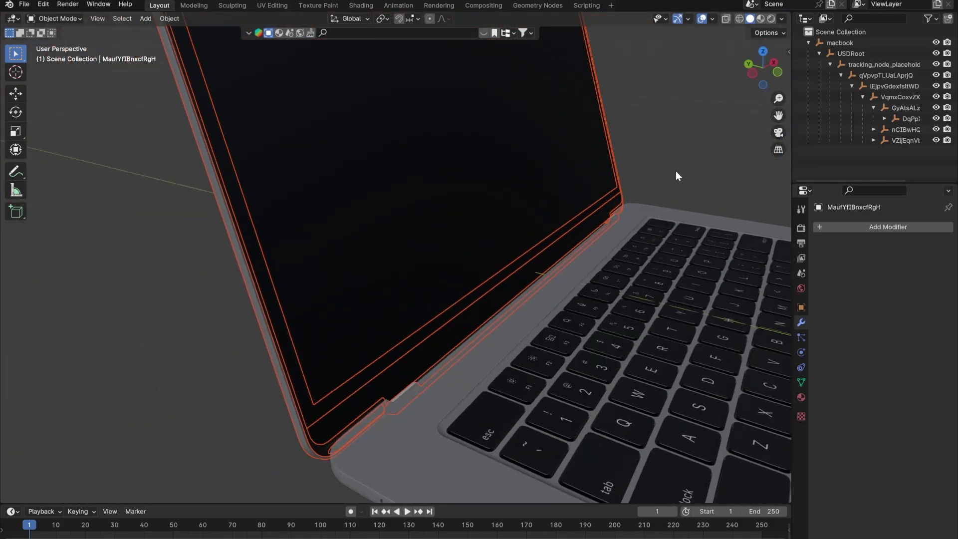
pyautogui.hotkey('ctrl', 'j')
pyautogui.scroll(4, 441, 366)
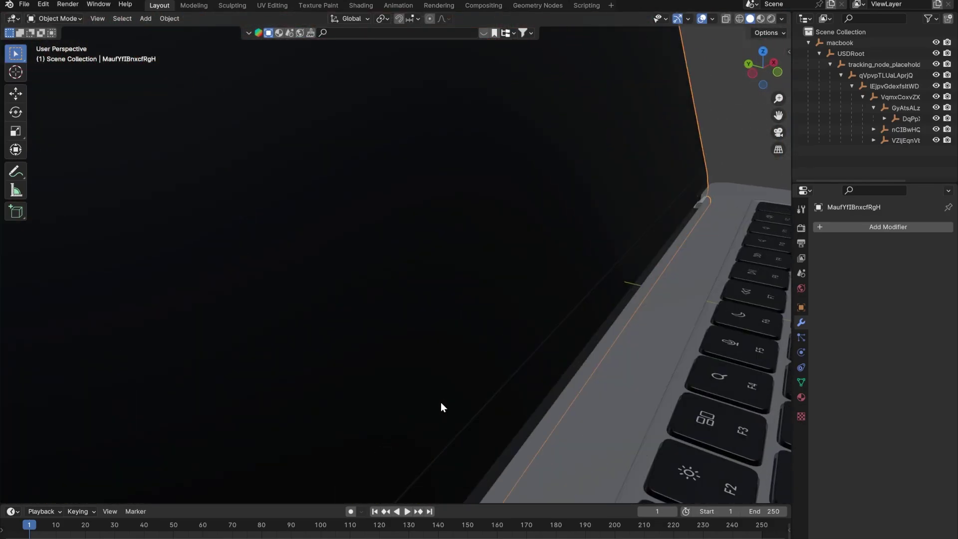
pyautogui.moveTo(441, 403); pyautogui.dragTo(508, 366, button='middle')
pyautogui.moveTo(320, 355); pyautogui.dragTo(379, 343, button='middle')
pyautogui.scroll(2, 304, 399)
pyautogui.moveTo(304, 400); pyautogui.dragTo(414, 401, button='middle')
pyautogui.hotkey('ctrl', 'z')
pyautogui.hotkey('ctrl', 'shift', 'z')
pyautogui.scroll(1, 443, 250)
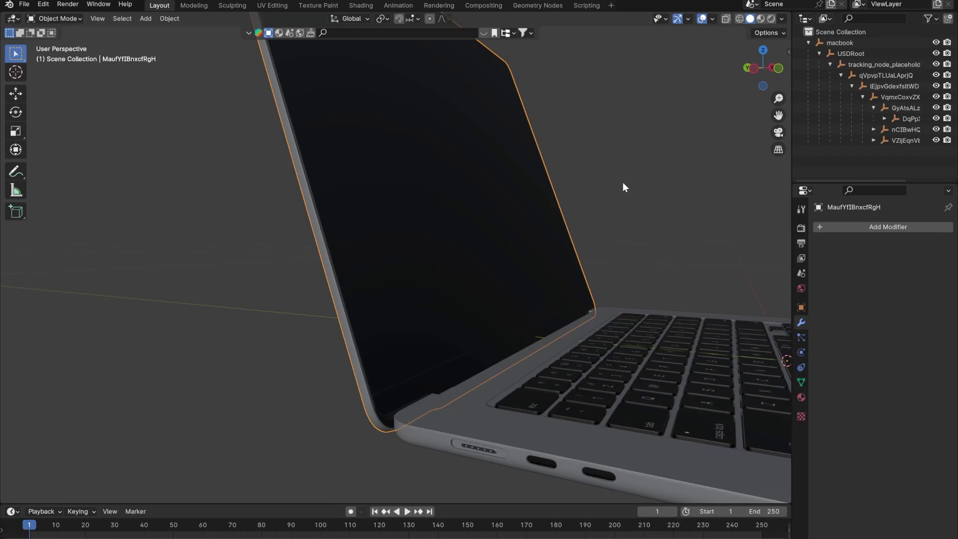
# Clear the joined lid's parent while keeping its transformation.
pyautogui.rightClick(487, 204)
pyautogui.click(487, 204)
pyautogui.hotkey('alt', 'p')
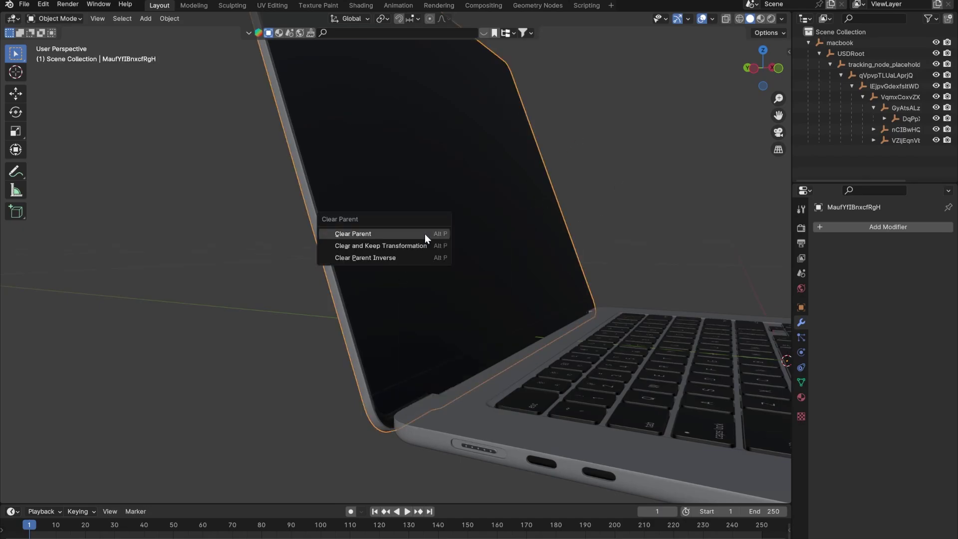
pyautogui.click(359, 246)
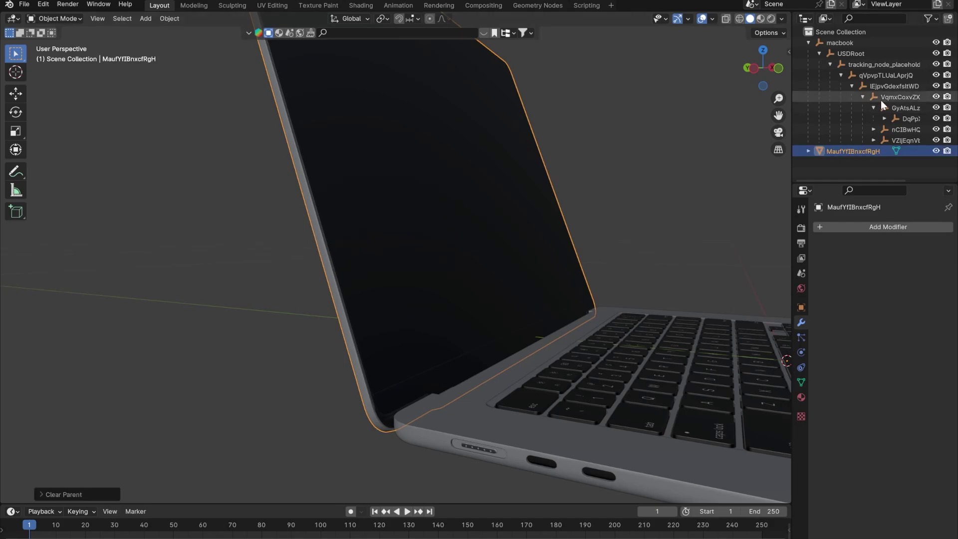
# Rename the unparented lid object to "lid".
pyautogui.click(856, 172)
pyautogui.click(841, 151)
pyautogui.scroll(-2, 482, 232)
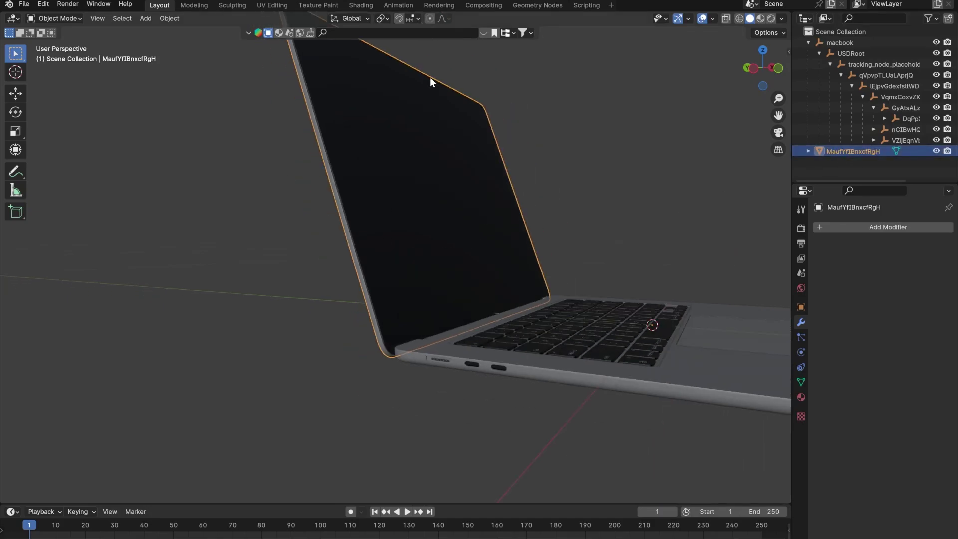
pyautogui.doubleClick(841, 151)
pyautogui.write('lid')
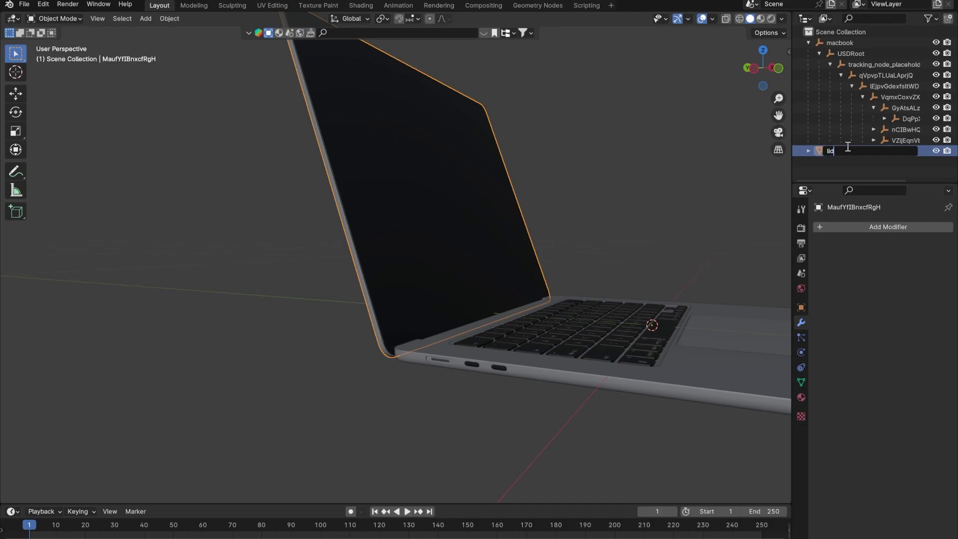
pyautogui.press('Return')
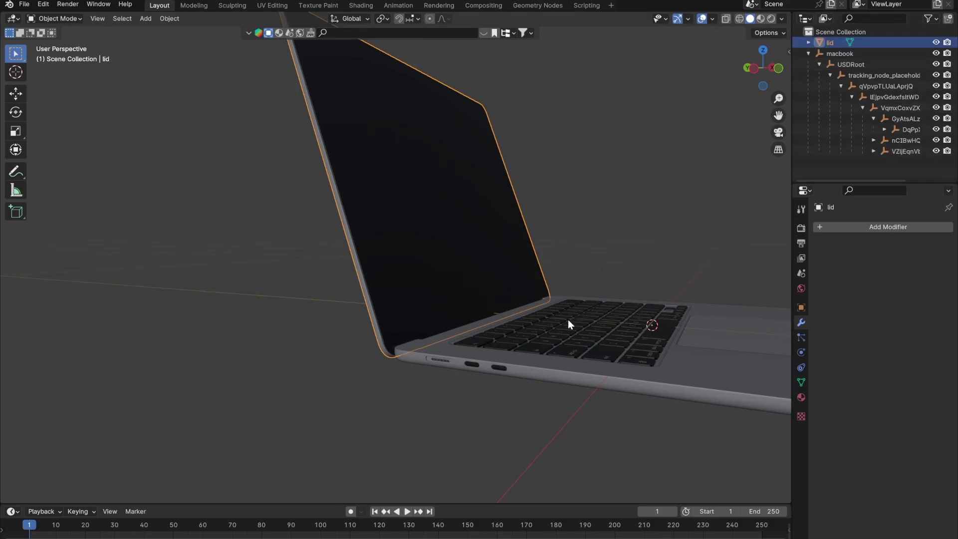
# Select all objects except the lid and test-move the base parts, cancelling the move.
pyautogui.click(571, 335)
pyautogui.click(469, 287)
pyautogui.press('a')
pyautogui.scroll(-6, 545, 280)
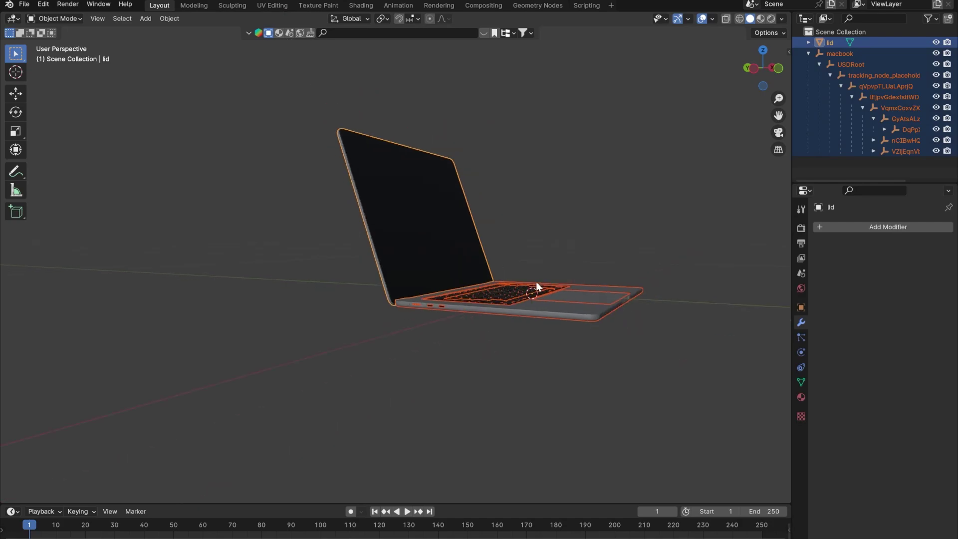
pyautogui.scroll(3, 471, 380)
pyautogui.keyDown('shift'); pyautogui.moveTo(469, 333); pyautogui.dragTo(484, 400, button='middle'); pyautogui.keyUp('shift')
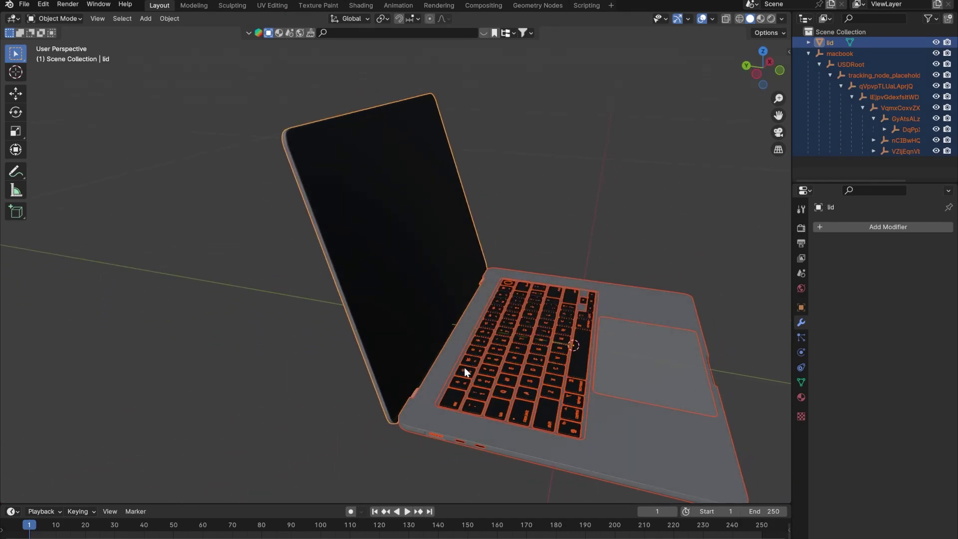
pyautogui.keyDown('shift'); pyautogui.click(404, 213); pyautogui.keyUp('shift')
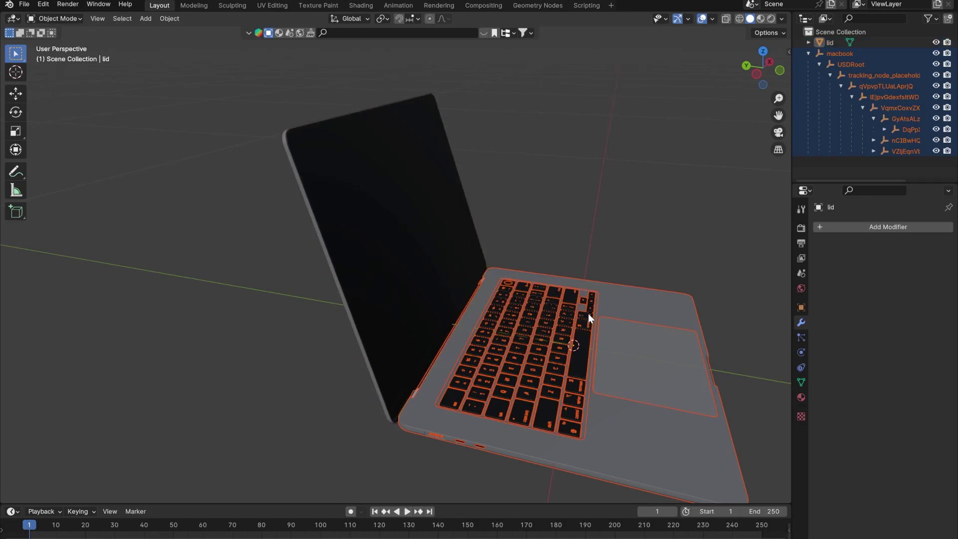
pyautogui.moveTo(588, 316); pyautogui.dragTo(519, 297, button='middle')
pyautogui.press('g')
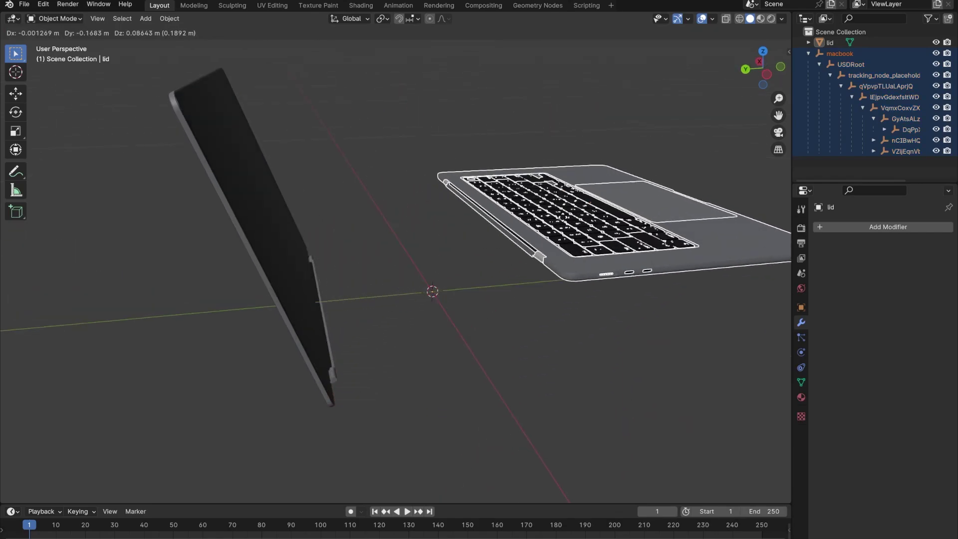
pyautogui.rightClick(504, 235)
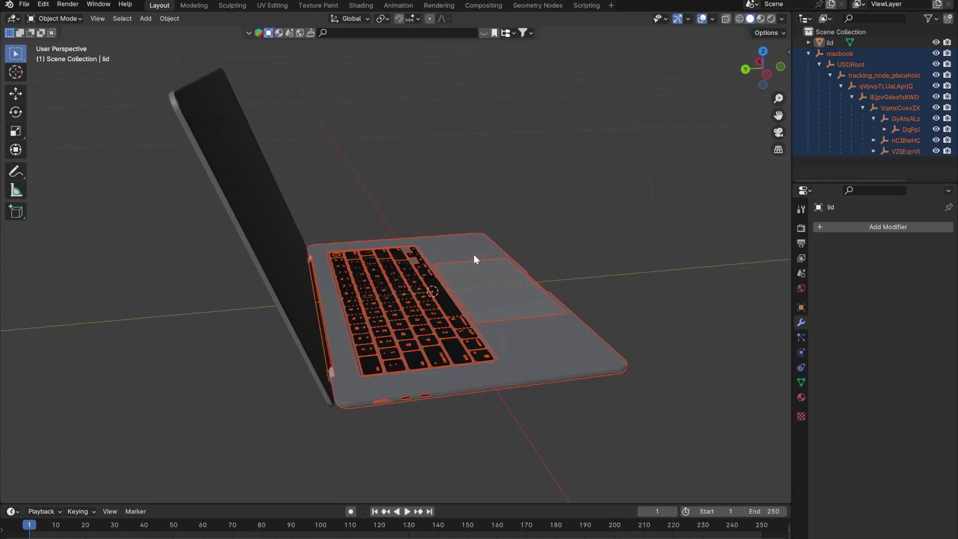
# Clear the parents of all selected base objects while keeping their transformations.
pyautogui.moveTo(467, 304); pyautogui.dragTo(408, 294, button='middle')
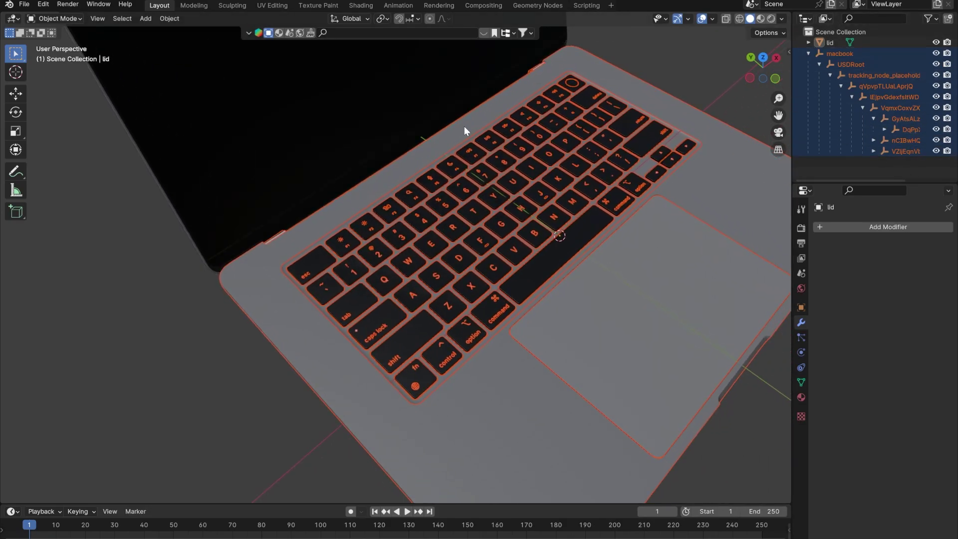
pyautogui.hotkey('alt', 'p')
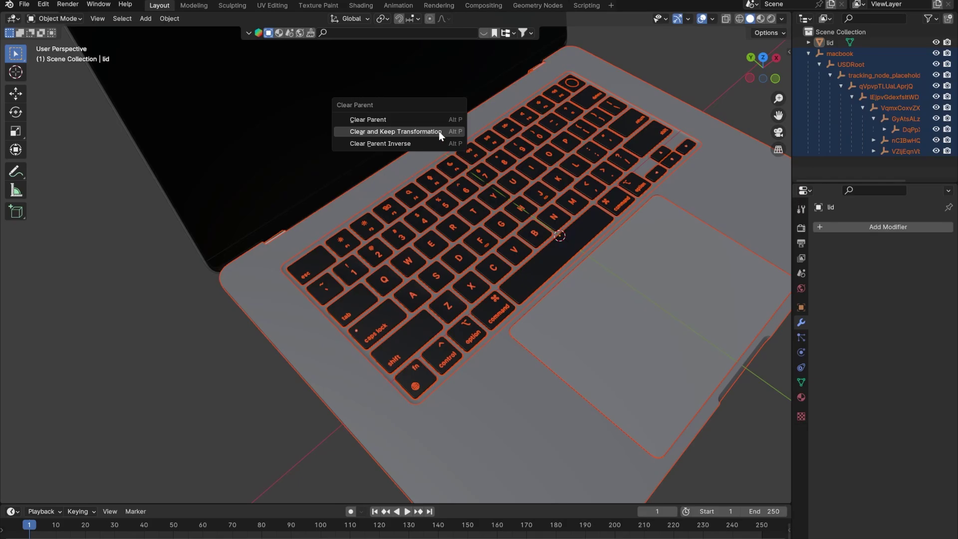
pyautogui.click(439, 132)
pyautogui.moveTo(434, 292); pyautogui.dragTo(465, 248, button='middle')
pyautogui.moveTo(402, 379); pyautogui.dragTo(438, 279, button='middle')
pyautogui.scroll(-3, 402, 367)
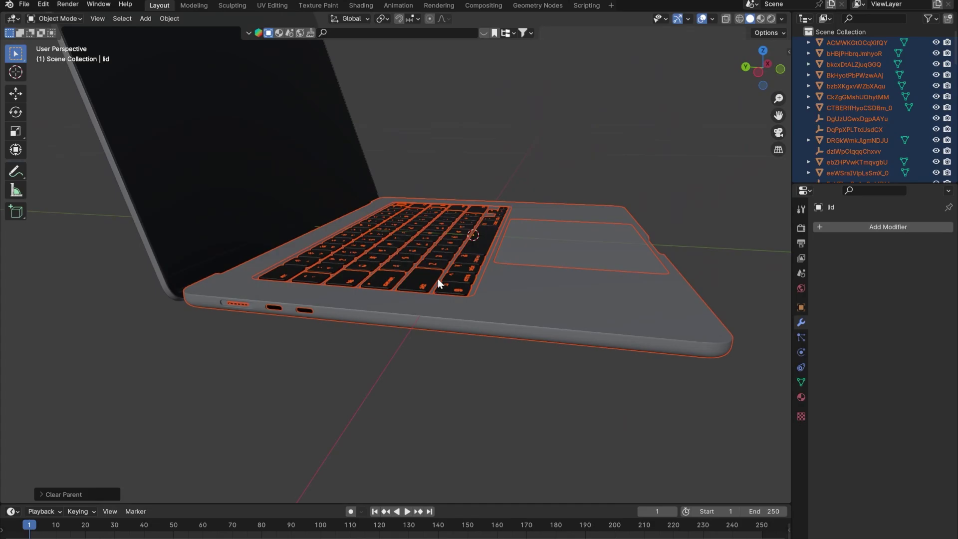
# Group all selected base objects into a new collection and collapse it in the outliner.
pyautogui.scroll(-8, 891, 122)
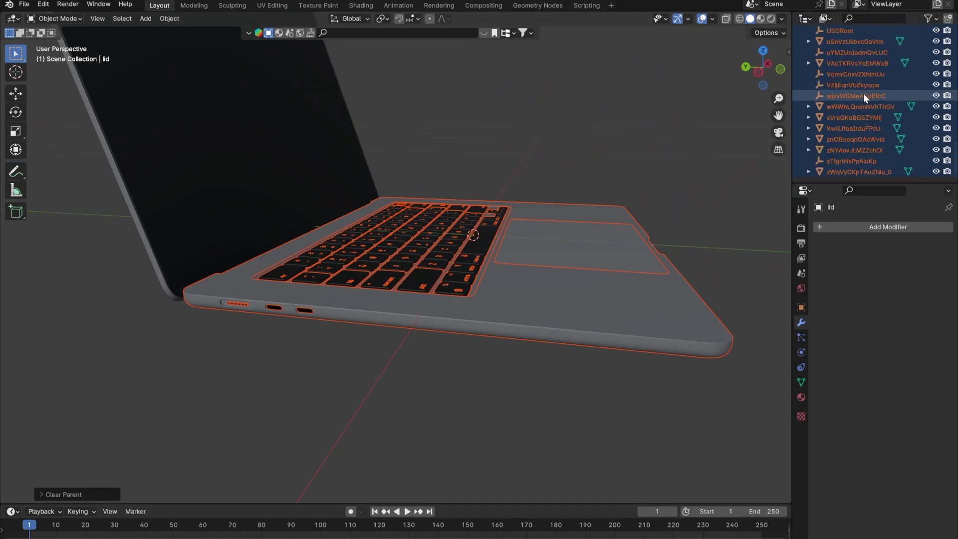
pyautogui.scroll(8, 829, 102)
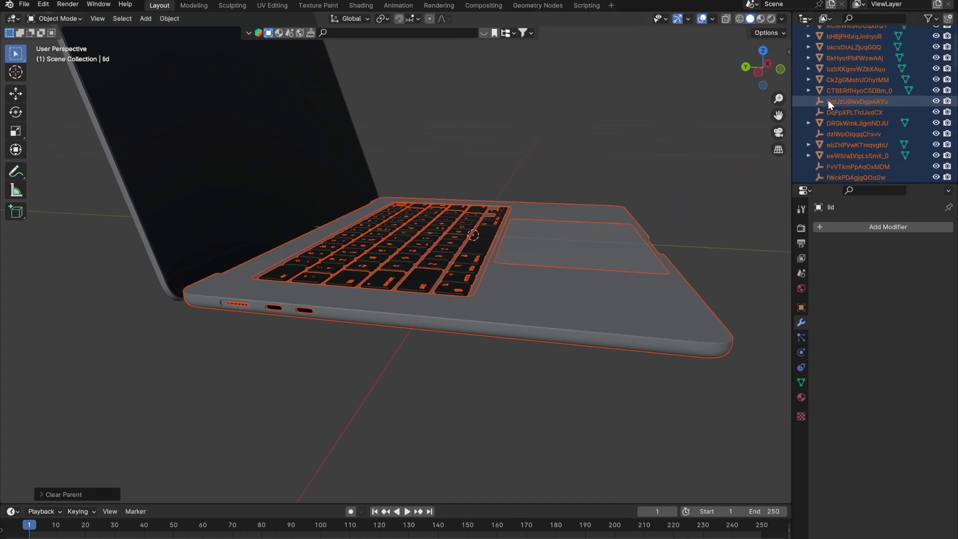
pyautogui.scroll(3, 829, 101)
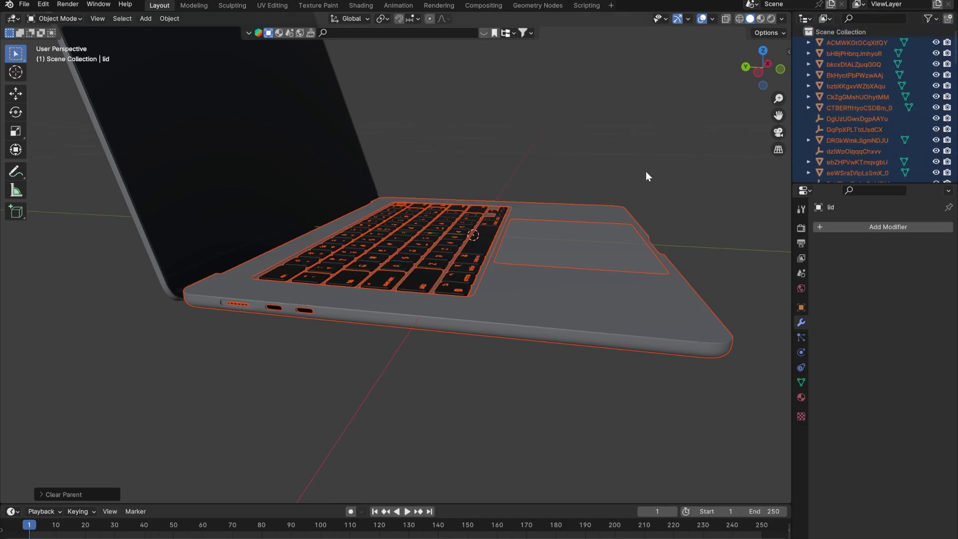
pyautogui.moveTo(418, 238); pyautogui.dragTo(436, 261, button='middle')
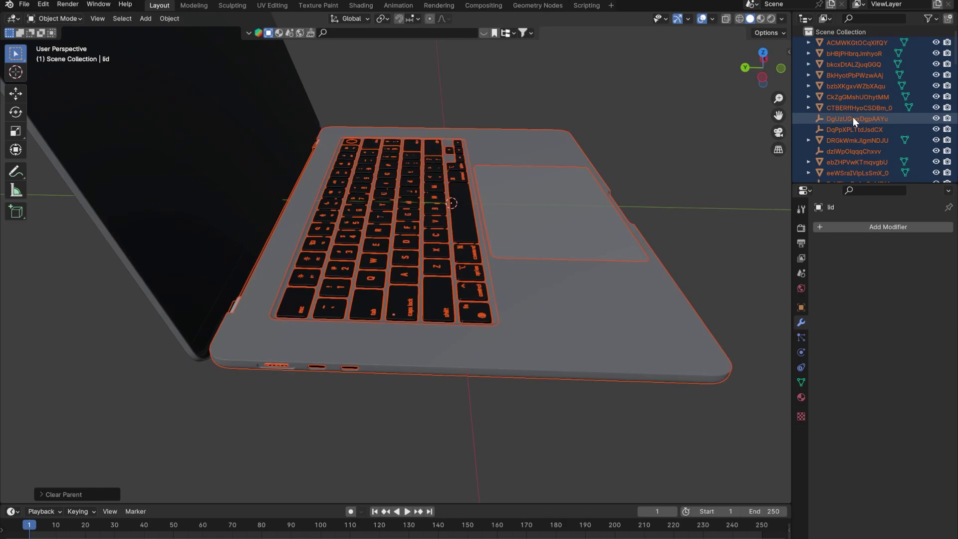
pyautogui.scroll(-15, 853, 117)
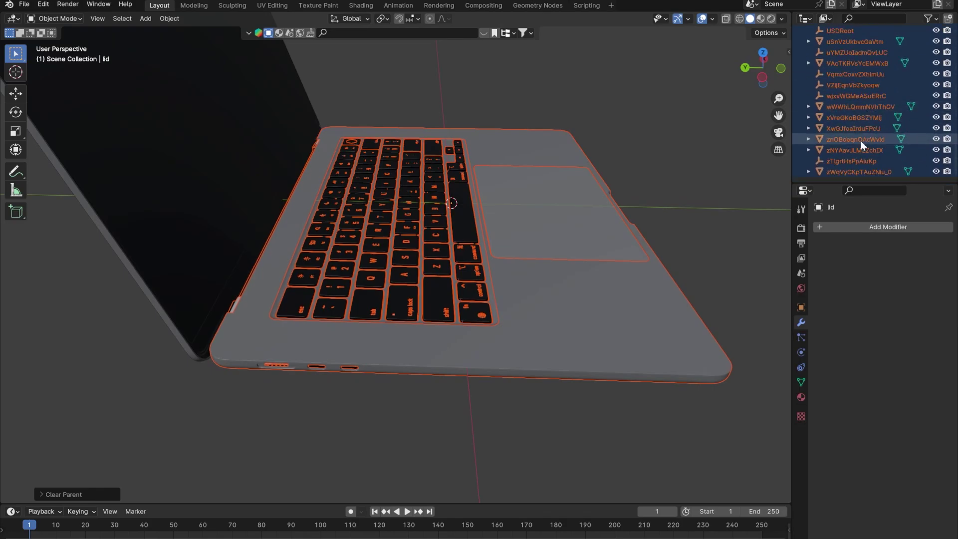
pyautogui.rightClick(864, 117)
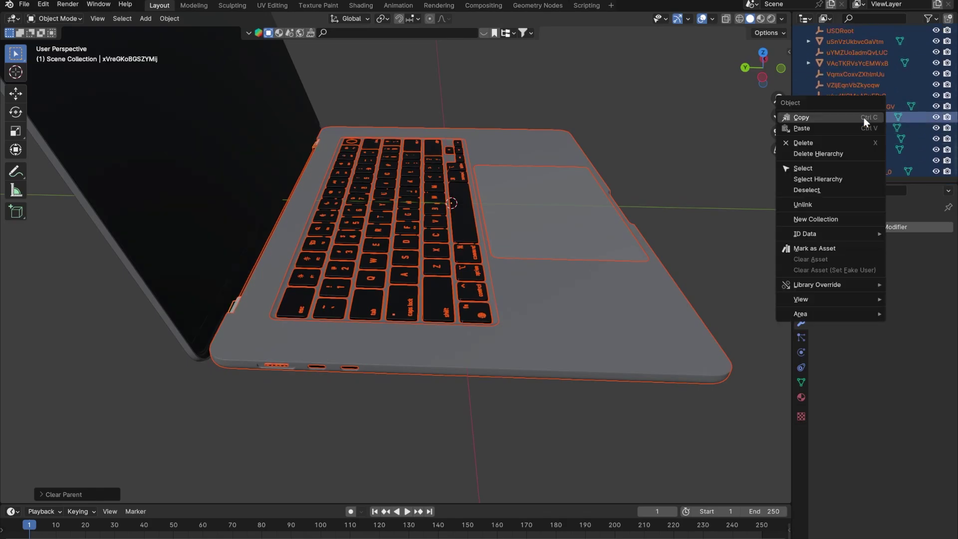
pyautogui.click(806, 217)
pyautogui.scroll(10, 858, 148)
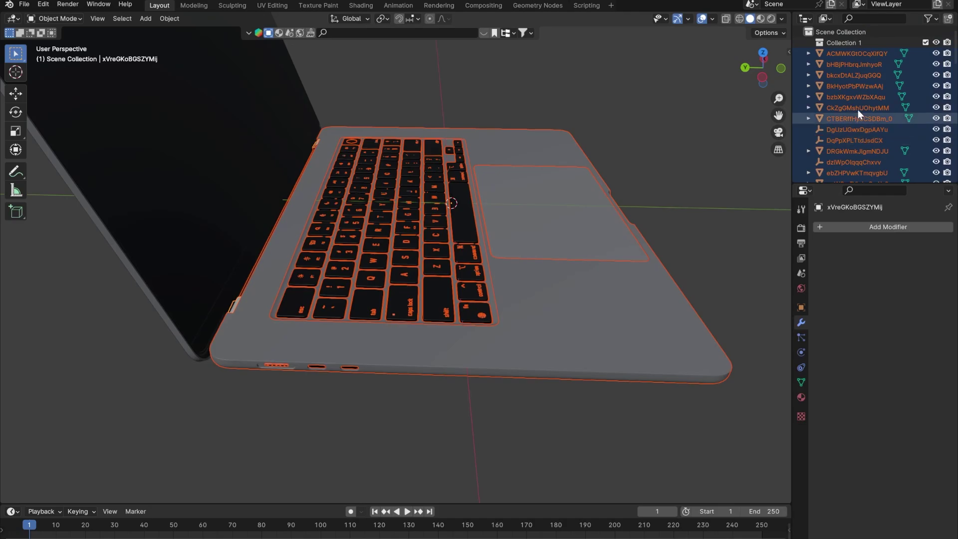
pyautogui.click(809, 43)
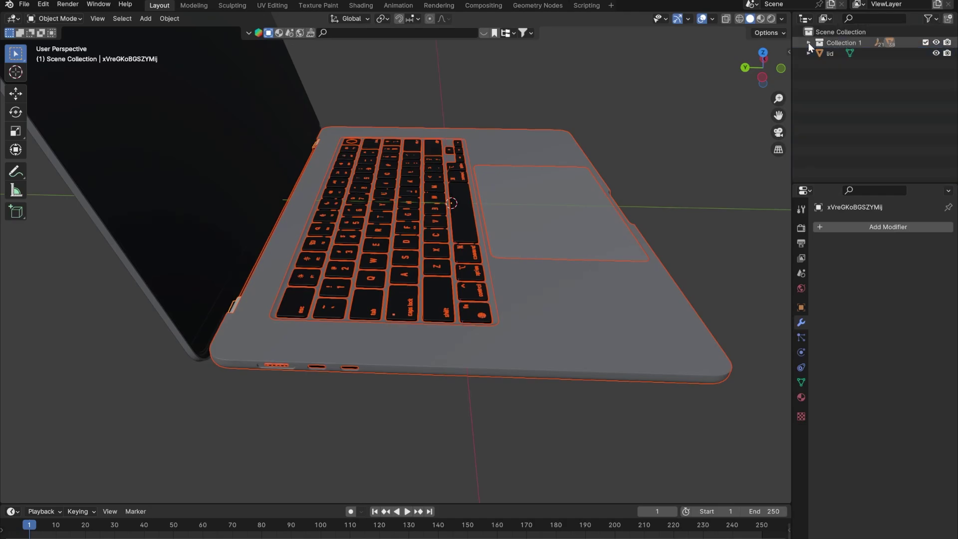
# Rename the new collection as "body".
pyautogui.click(833, 77)
pyautogui.doubleClick(833, 41)
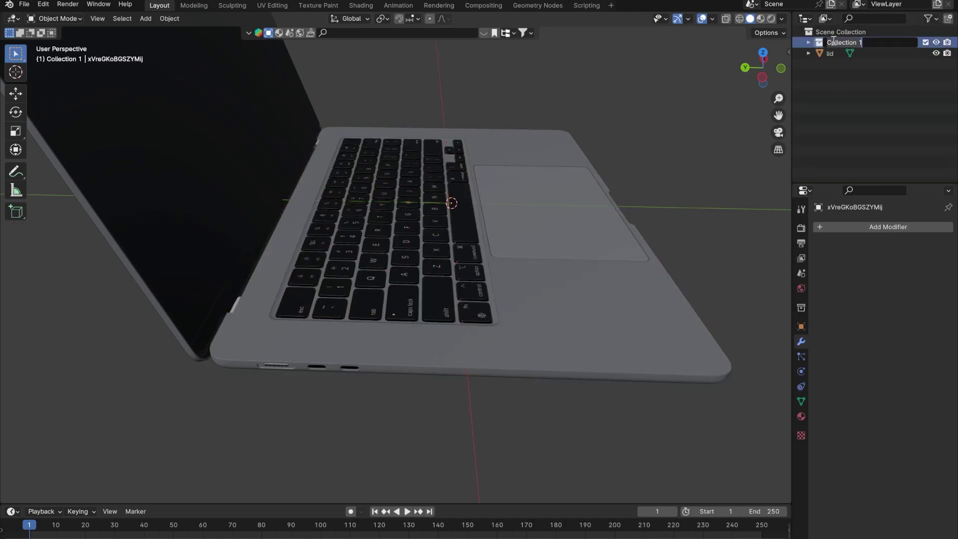
pyautogui.write('bodu')
pyautogui.press('BackSpace')
pyautogui.write('y')
pyautogui.press('Return')
pyautogui.click(894, 114)
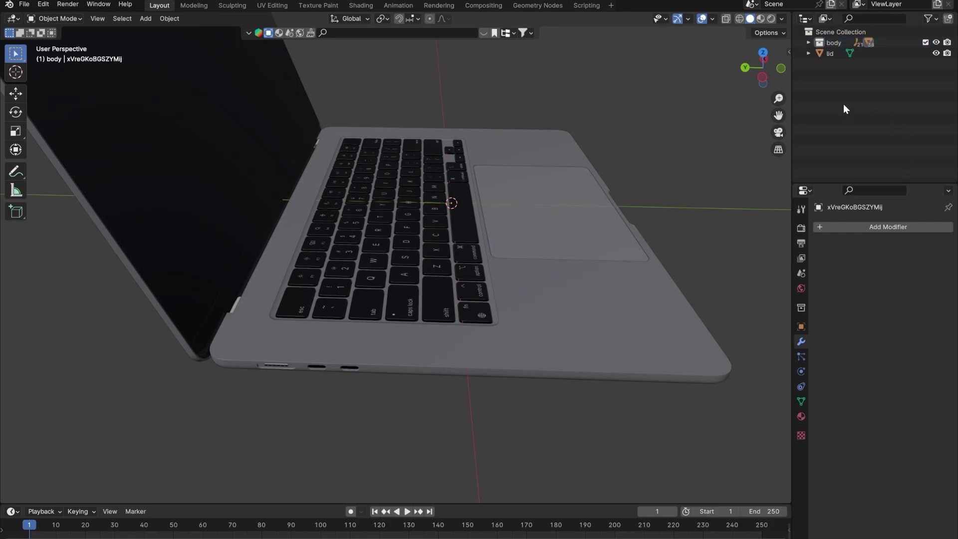
pyautogui.click(417, 217)
pyautogui.click(405, 253)
pyautogui.click(351, 416)
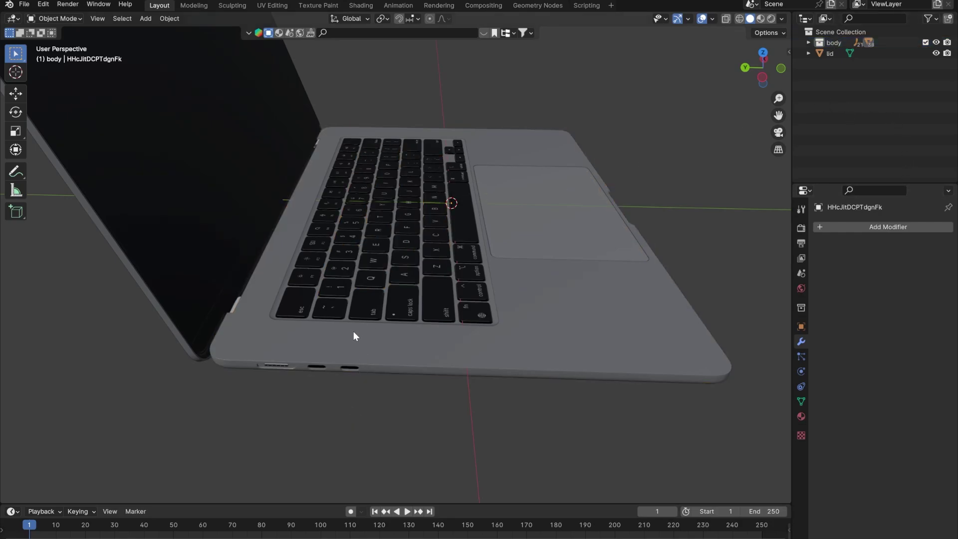
pyautogui.click(365, 310)
pyautogui.click(382, 400)
pyautogui.click(274, 372)
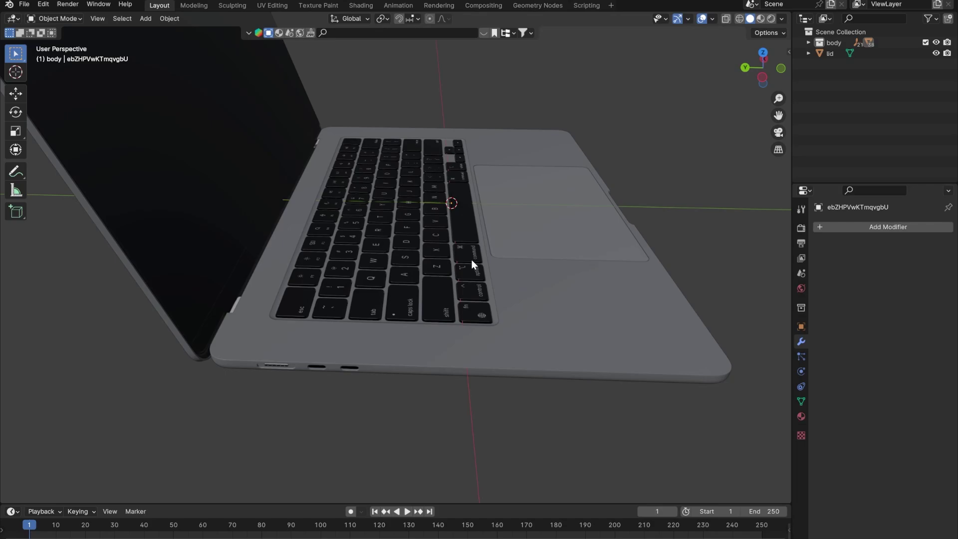
# Select the lid and switch to the left orthographic view.
pyautogui.scroll(-4, 413, 243)
pyautogui.moveTo(413, 244); pyautogui.dragTo(388, 218, button='middle')
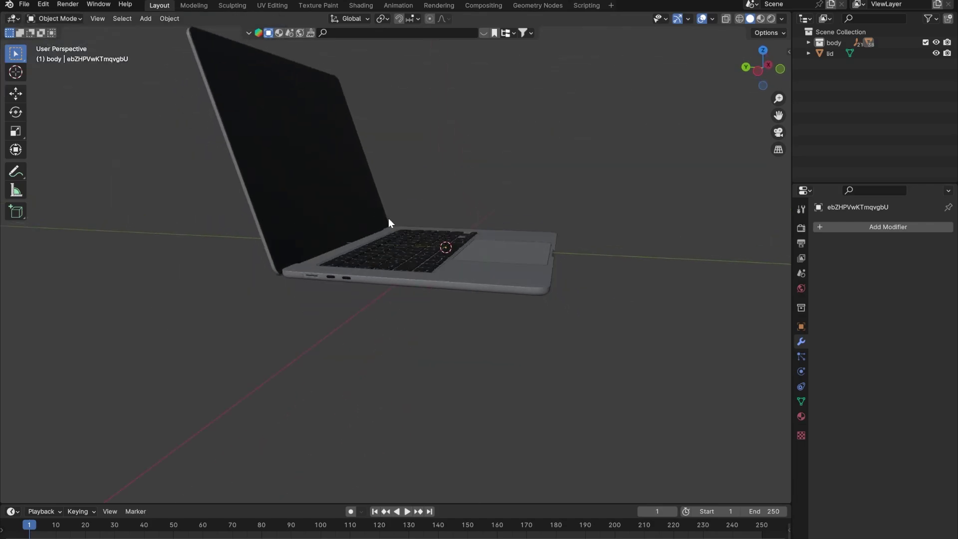
pyautogui.click(281, 191)
pyautogui.moveTo(320, 186); pyautogui.dragTo(404, 250, button='middle')
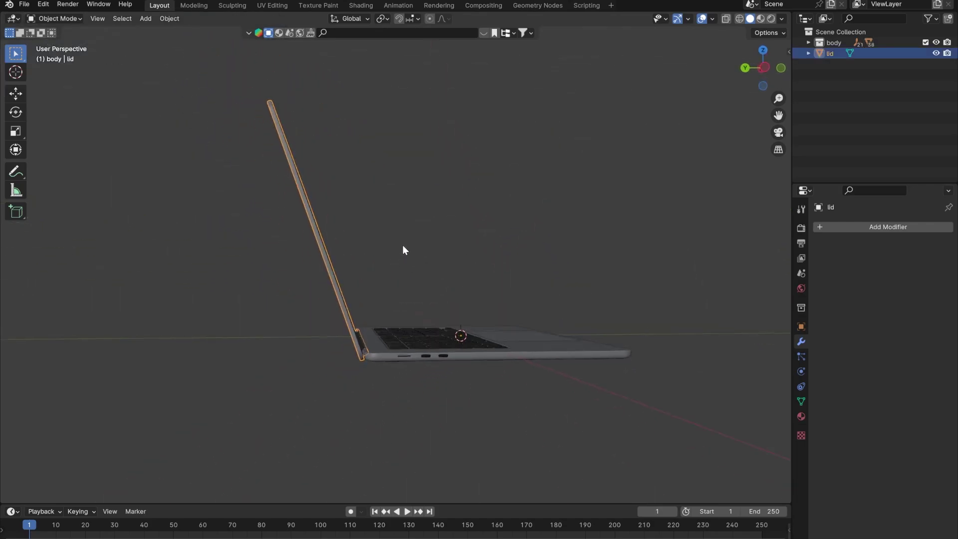
pyautogui.press('KP_1')
pyautogui.press('ctrl+KP_3')
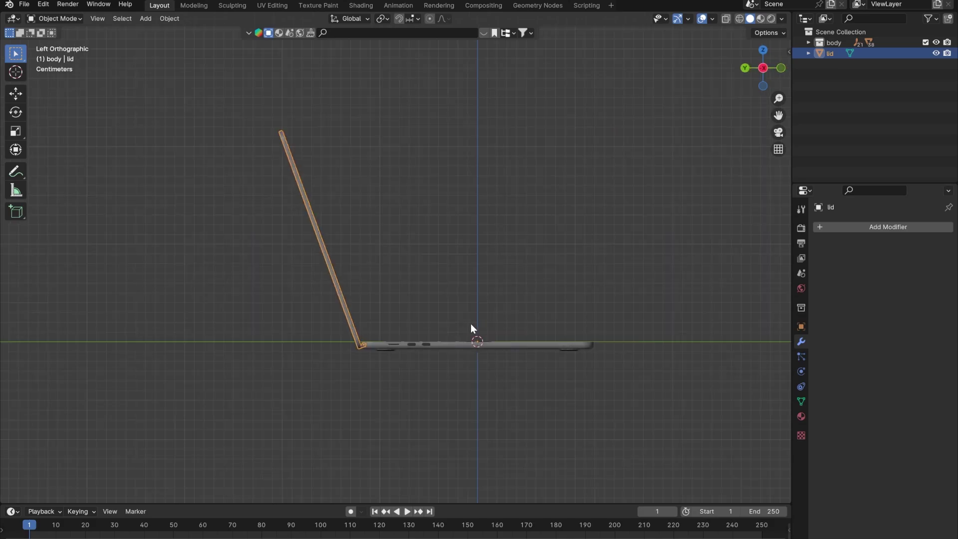
pyautogui.moveTo(413, 304); pyautogui.dragTo(472, 321, button='middle')
pyautogui.press('ctrl+KP_3')
# Try rotating the lid about its current origin, then cancel the rotation.
pyautogui.scroll(4, 342, 343)
pyautogui.scroll(-4, 341, 347)
pyautogui.scroll(5, 364, 342)
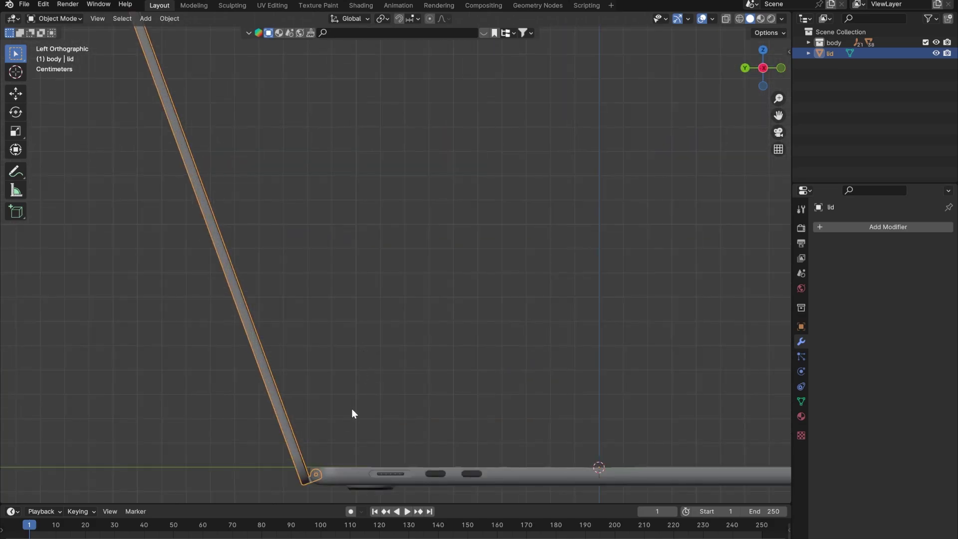
pyautogui.keyDown('shift'); pyautogui.moveTo(352, 409); pyautogui.dragTo(427, 283, button='middle'); pyautogui.keyUp('shift')
pyautogui.scroll(-2, 364, 360)
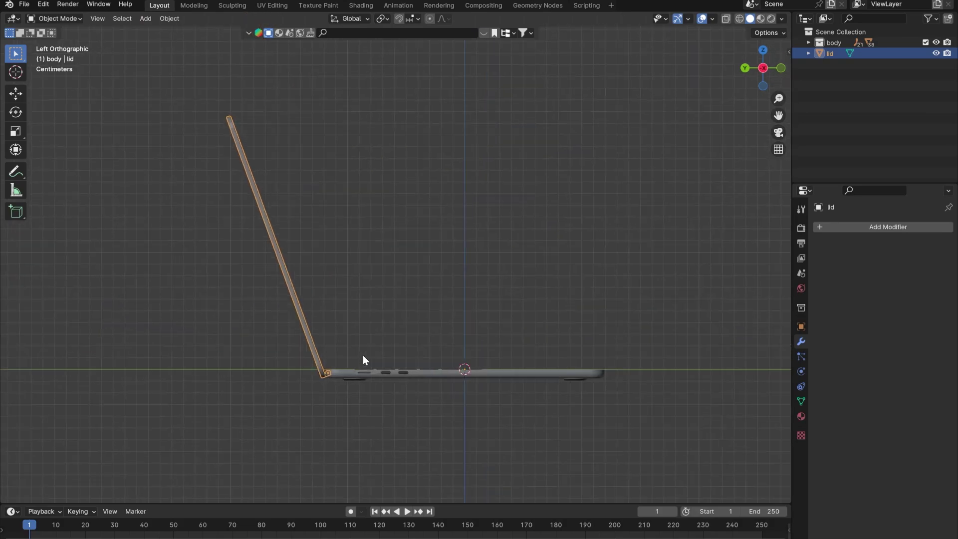
pyautogui.keyDown('shift'); pyautogui.moveTo(409, 226); pyautogui.dragTo(372, 270, button='middle'); pyautogui.keyUp('shift')
pyautogui.press('r')
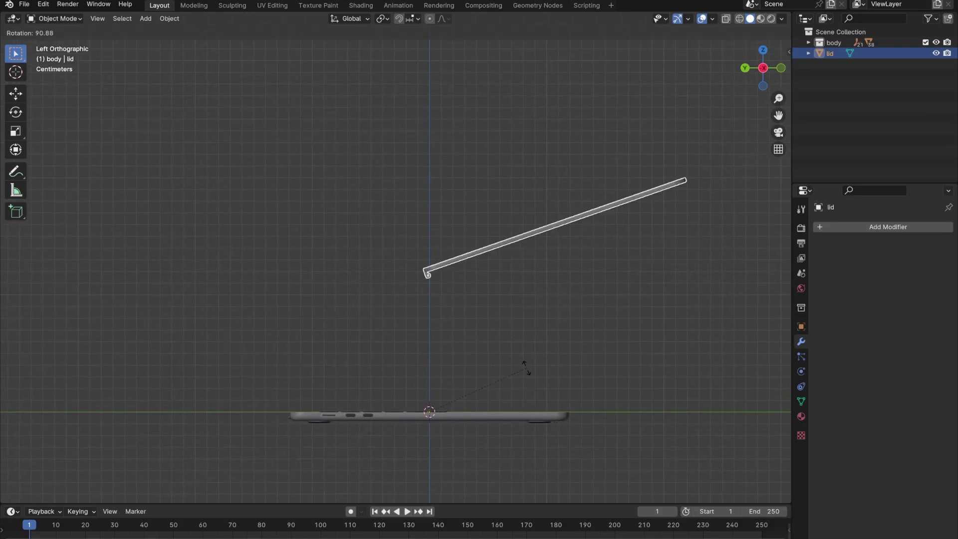
pyautogui.rightClick(501, 363)
# Place the 3D cursor at the centre of the lid's small hinge circle and return to the Select Box tool.
pyautogui.keyDown('shift'); pyautogui.moveTo(363, 426); pyautogui.dragTo(406, 325, button='middle'); pyautogui.keyUp('shift')
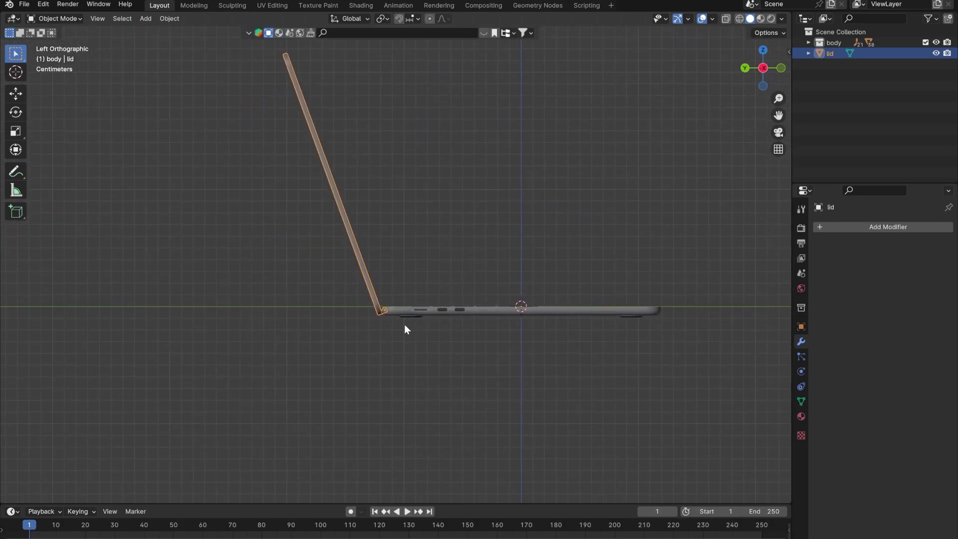
pyautogui.scroll(5, 406, 325)
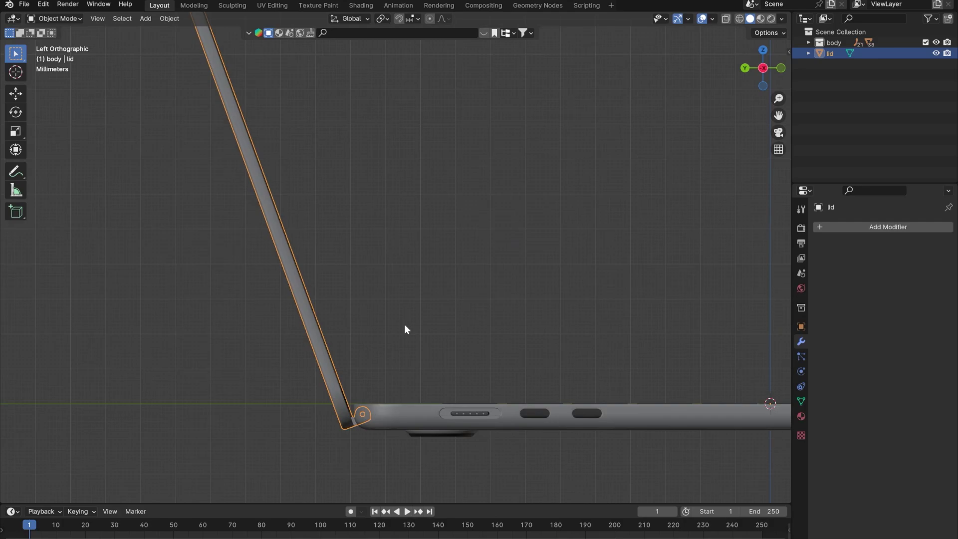
pyautogui.click(17, 75)
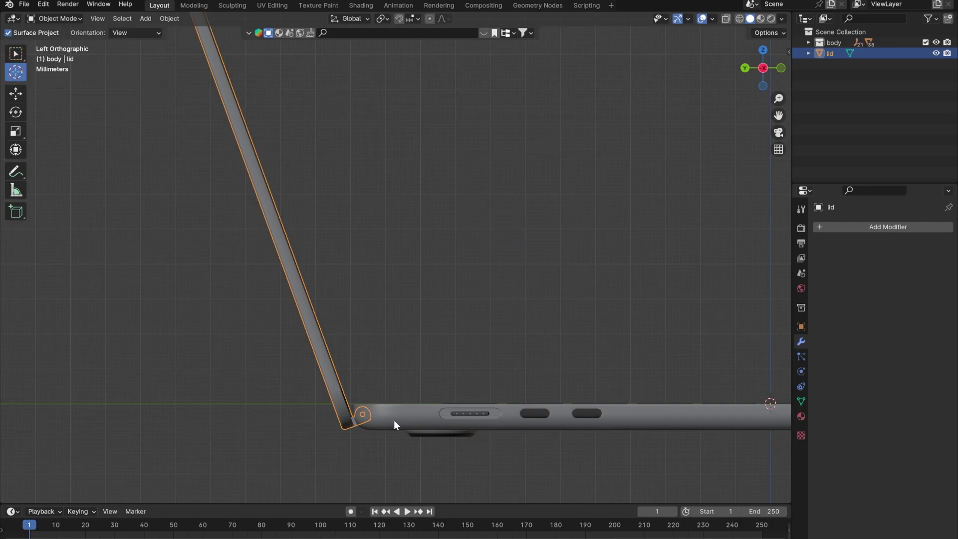
pyautogui.keyDown('shift'); pyautogui.moveTo(394, 420); pyautogui.dragTo(413, 305, button='middle'); pyautogui.keyUp('shift')
pyautogui.scroll(6, 436, 320)
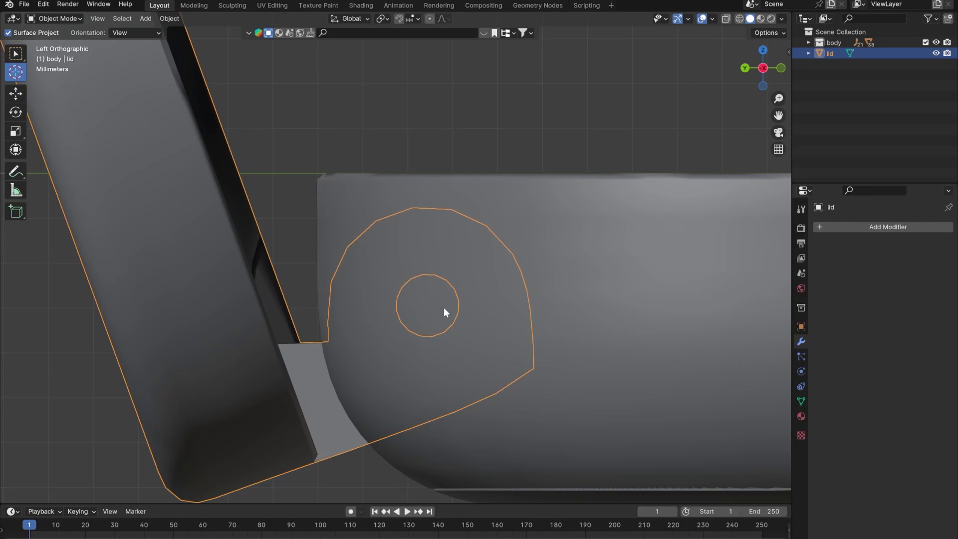
pyautogui.scroll(5, 446, 312)
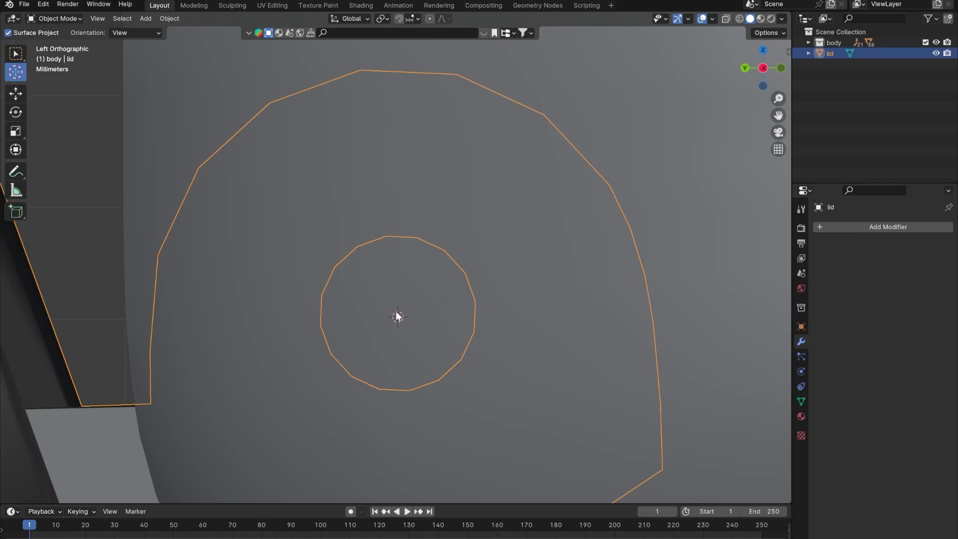
pyautogui.click(396, 312)
pyautogui.press('w')
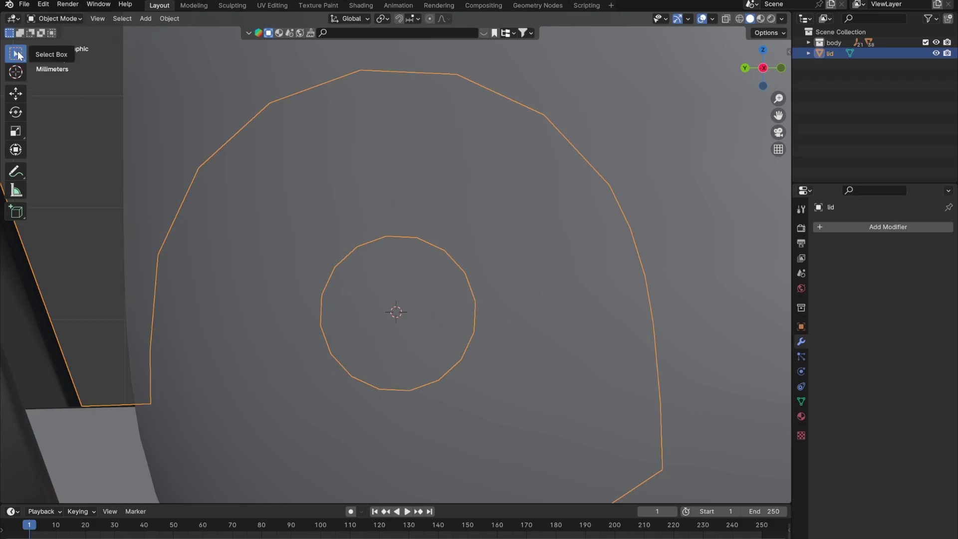
# Set the lid's origin to the 3D cursor at the hinge.
pyautogui.scroll(-4, 420, 251)
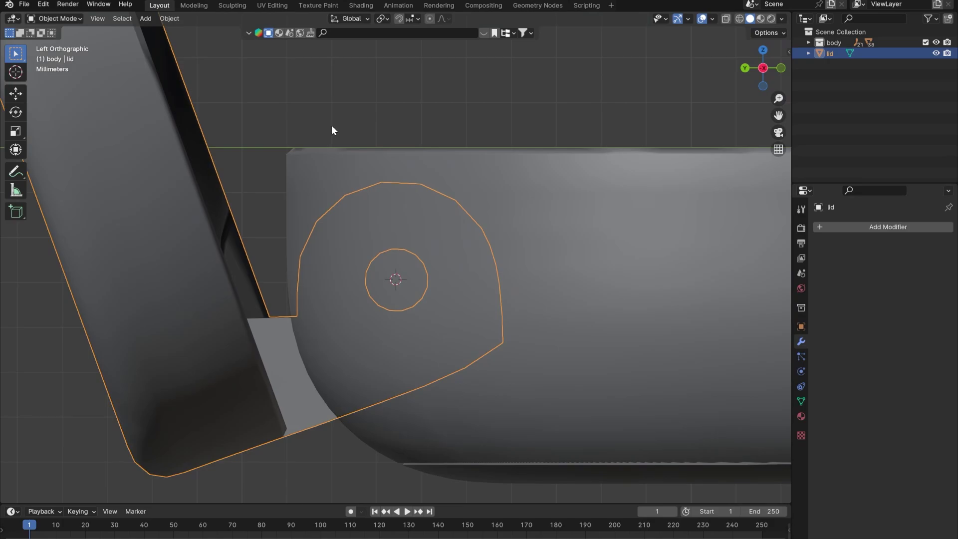
pyautogui.click(165, 18)
pyautogui.click(166, 18)
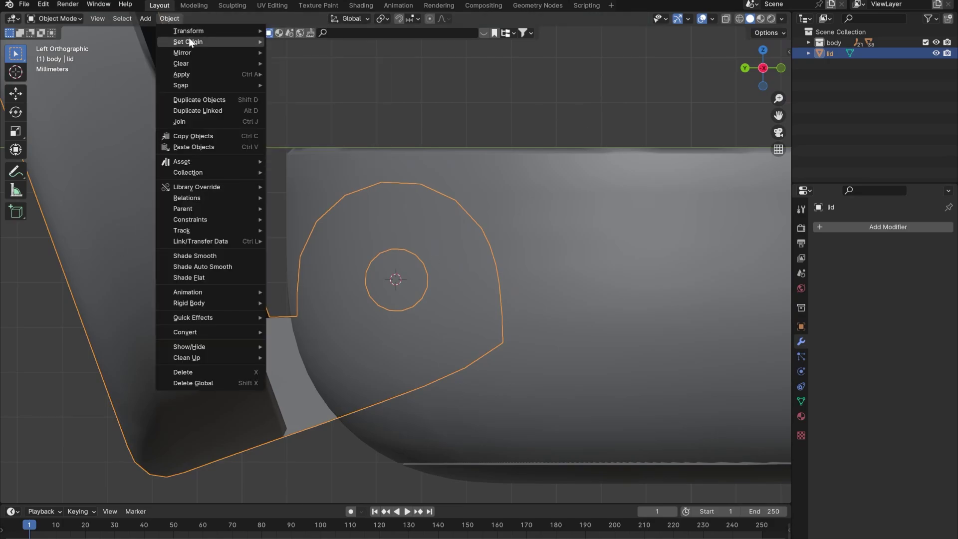
pyautogui.moveTo(188, 42)
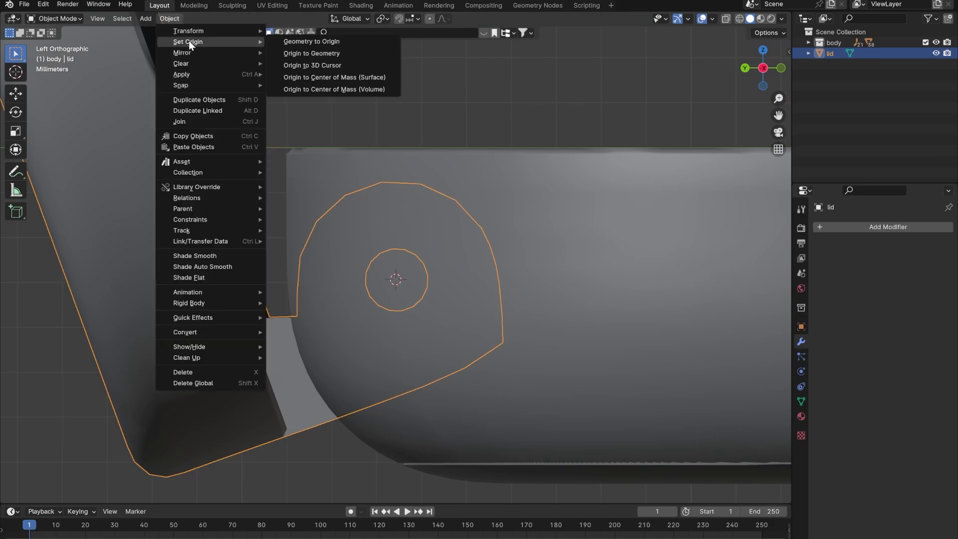
pyautogui.click(309, 66)
# Rotate the lid about its hinge in the left orthographic view until it closes onto the body.
pyautogui.scroll(-5, 424, 284)
pyautogui.moveTo(420, 283); pyautogui.dragTo(352, 190, button='middle')
pyautogui.press('ctrl+KP_3')
pyautogui.scroll(1, 325, 274)
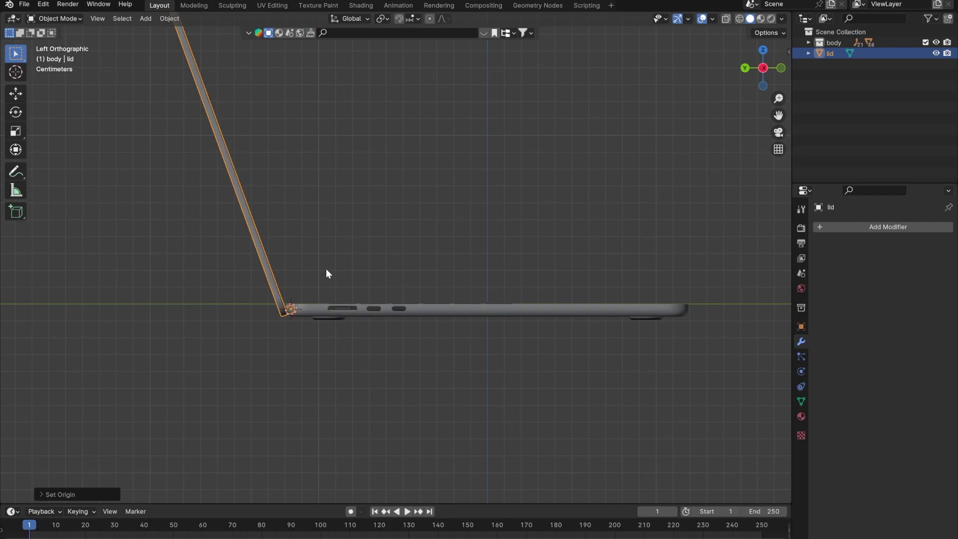
pyautogui.press('r')
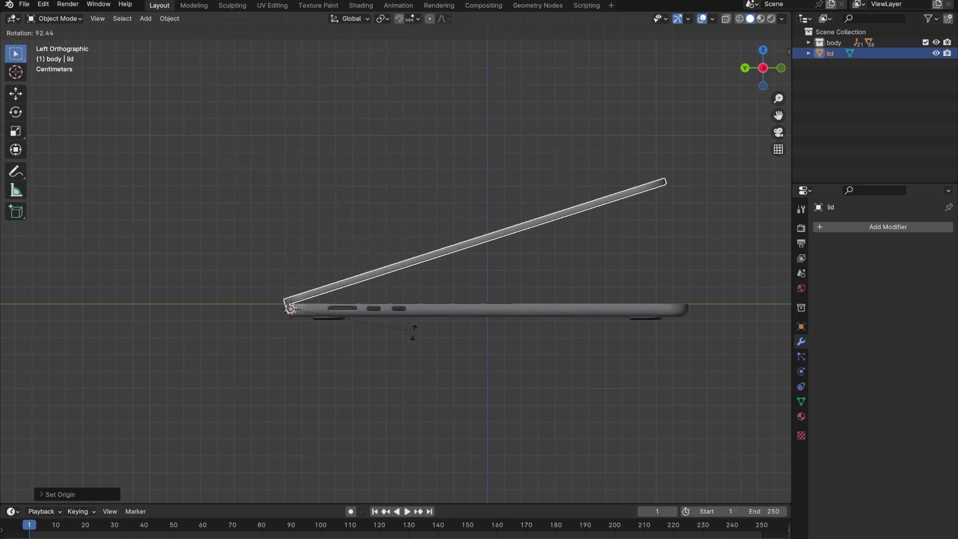
pyautogui.click(398, 367)
# Examine the closed lid's fit at the hinge and along the body's side, and return the lid to its open position.
pyautogui.scroll(5, 379, 364)
pyautogui.keyDown('shift'); pyautogui.moveTo(327, 355); pyautogui.dragTo(506, 266, button='middle'); pyautogui.keyUp('shift')
pyautogui.scroll(5, 376, 333)
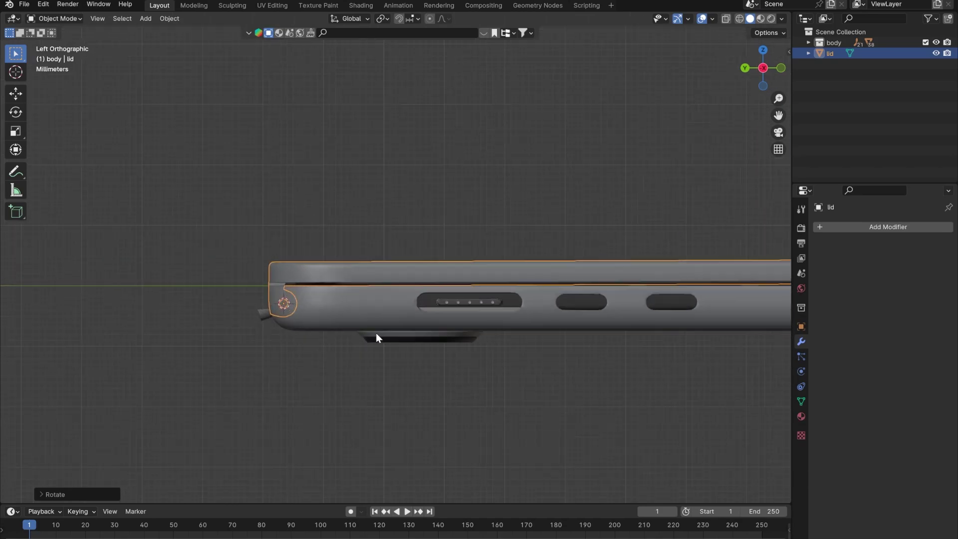
pyautogui.keyDown('shift'); pyautogui.moveTo(403, 331); pyautogui.dragTo(584, 300, button='middle'); pyautogui.keyUp('shift')
pyautogui.scroll(4, 397, 344)
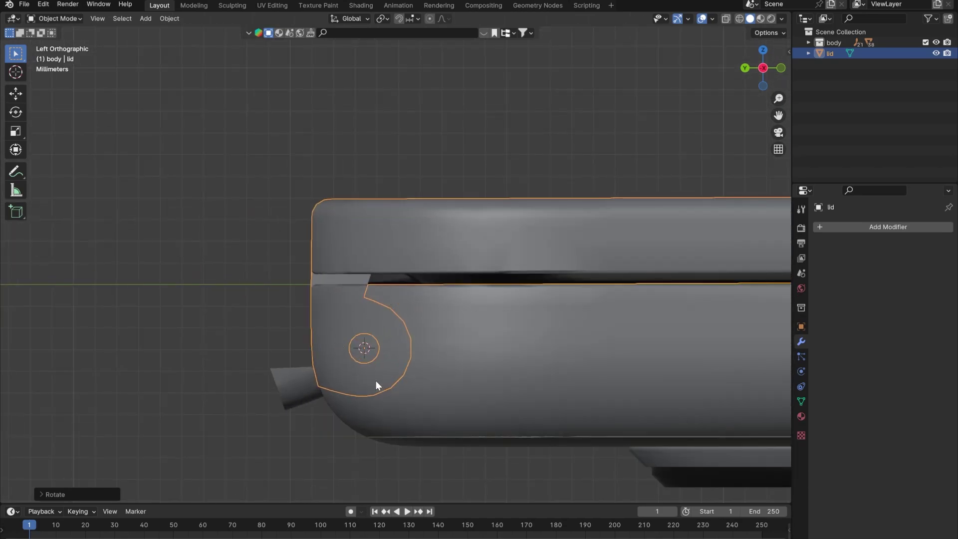
pyautogui.scroll(-4, 335, 339)
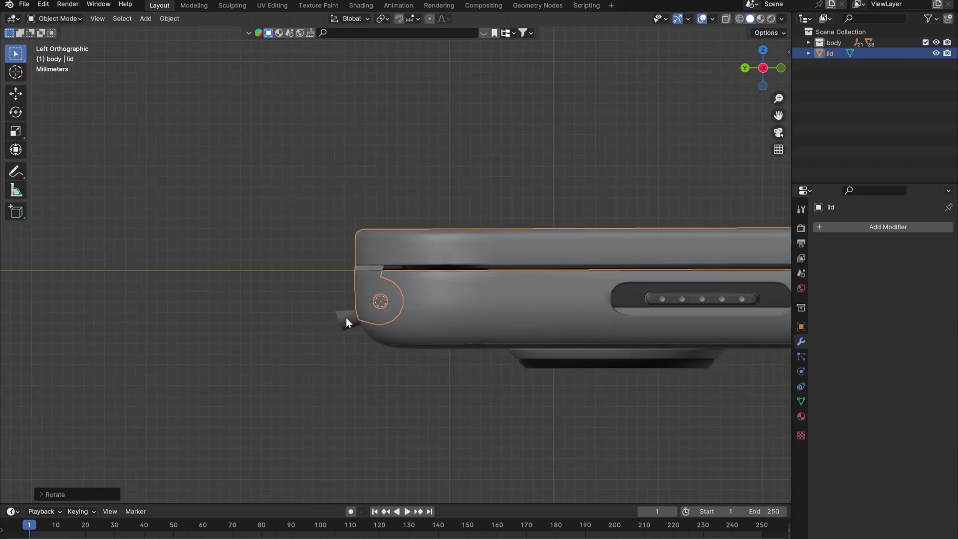
pyautogui.click(338, 318)
pyautogui.keyDown('shift'); pyautogui.moveTo(565, 306); pyautogui.dragTo(225, 310, button='middle'); pyautogui.keyUp('shift')
pyautogui.keyDown('shift'); pyautogui.moveTo(753, 309); pyautogui.dragTo(174, 319, button='middle'); pyautogui.keyUp('shift')
pyautogui.keyDown('shift'); pyautogui.moveTo(566, 315); pyautogui.dragTo(222, 314, button='middle'); pyautogui.keyUp('shift')
pyautogui.keyDown('shift'); pyautogui.moveTo(769, 314); pyautogui.dragTo(329, 313, button='middle'); pyautogui.keyUp('shift')
pyautogui.keyDown('shift'); pyautogui.moveTo(541, 300); pyautogui.dragTo(370, 303, button='middle'); pyautogui.keyUp('shift')
pyautogui.scroll(4, 438, 308)
pyautogui.scroll(-5, 394, 313)
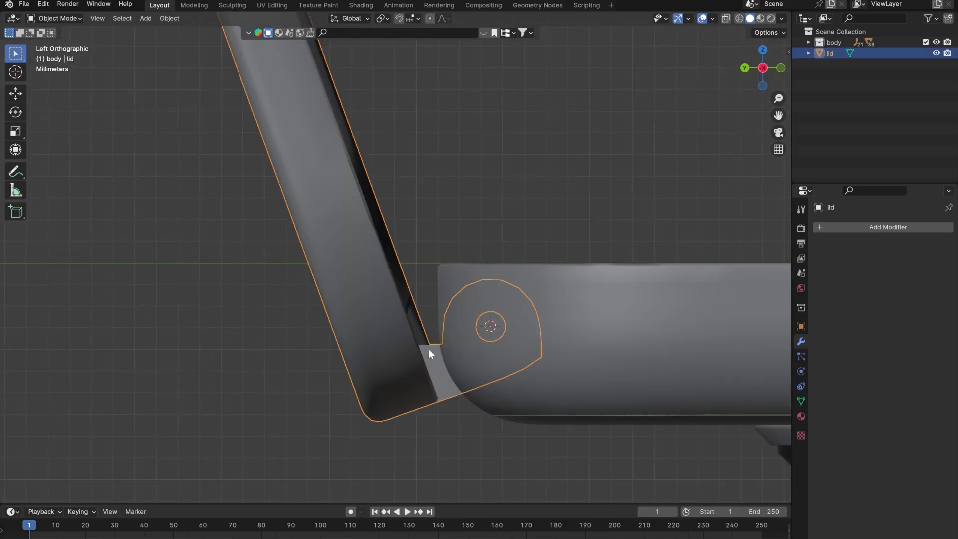
# Move the lid up away from the body to expose the hinge area and view it from behind.
pyautogui.moveTo(428, 349); pyautogui.dragTo(499, 200)
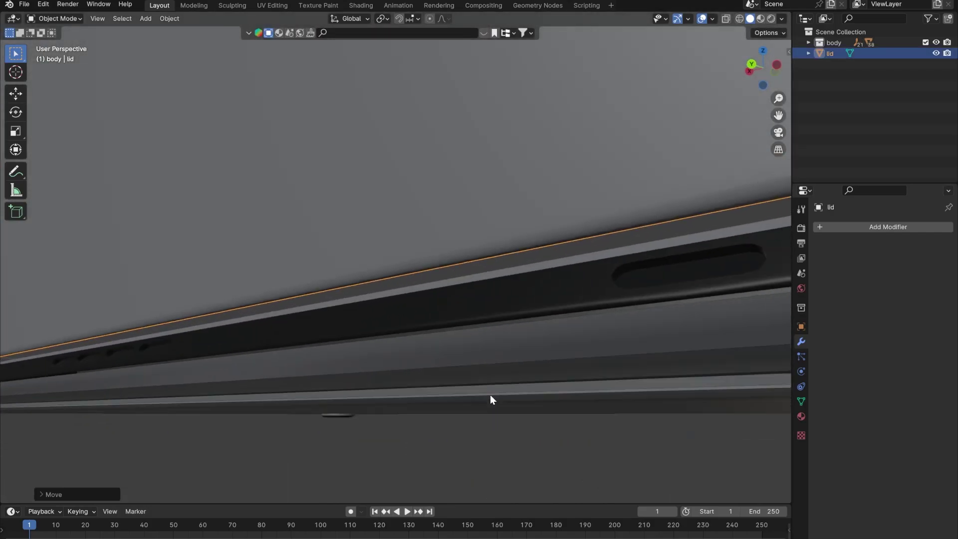
pyautogui.moveTo(490, 395); pyautogui.dragTo(456, 395, button='middle')
pyautogui.scroll(-5, 424, 406)
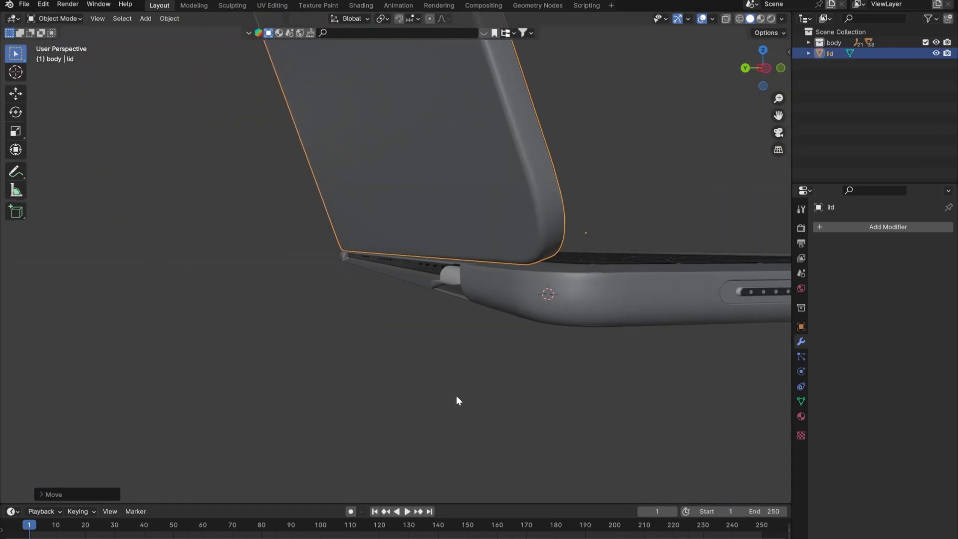
# Try moving the long hinge strip and the hinge cylinder away from the body, and undo the move.
pyautogui.click(444, 277)
pyautogui.moveTo(445, 277); pyautogui.dragTo(329, 278, button='middle')
pyautogui.click(212, 244)
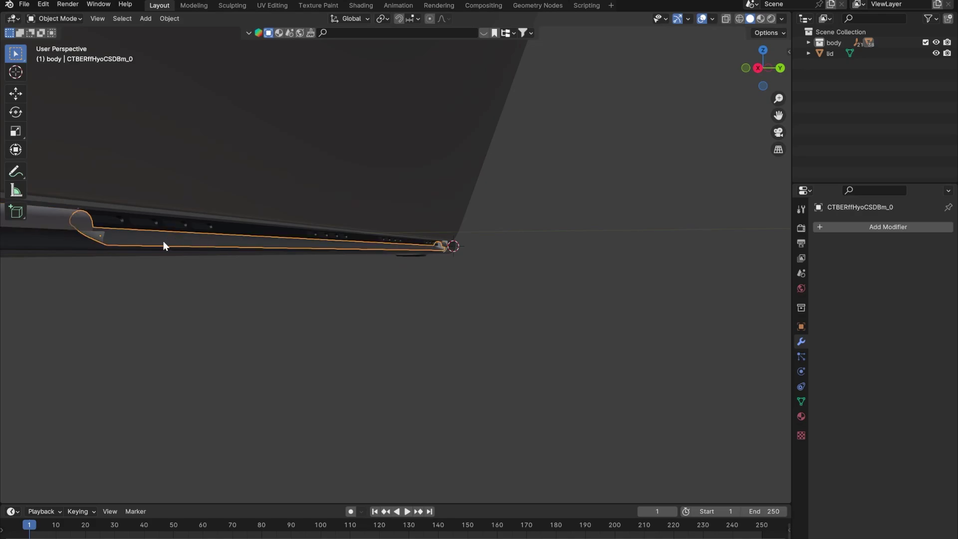
pyautogui.moveTo(163, 241); pyautogui.dragTo(204, 247, button='middle')
pyautogui.keyDown('shift'); pyautogui.click(303, 337); pyautogui.keyUp('shift')
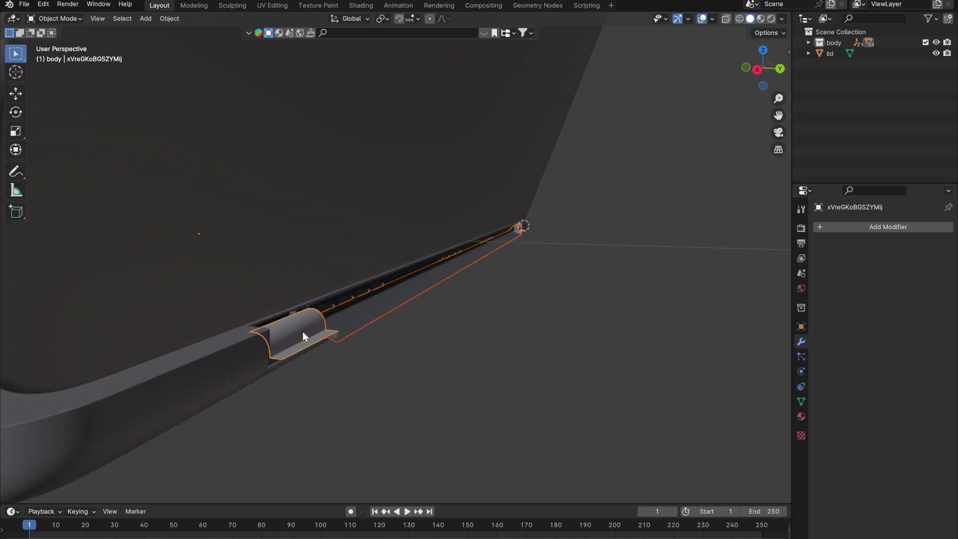
pyautogui.press('g')
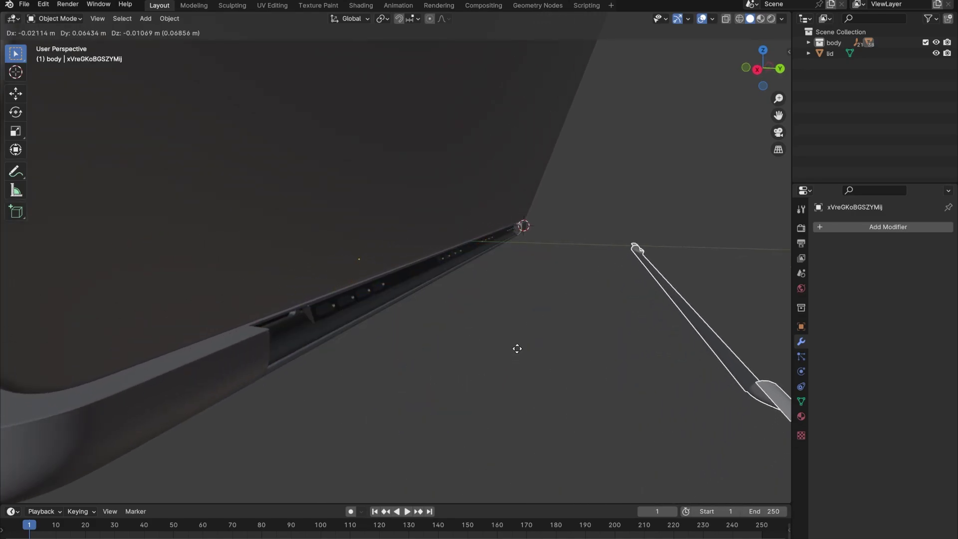
pyautogui.click(518, 347)
pyautogui.moveTo(518, 347); pyautogui.dragTo(424, 332, button='middle')
pyautogui.hotkey('ctrl', 'z')
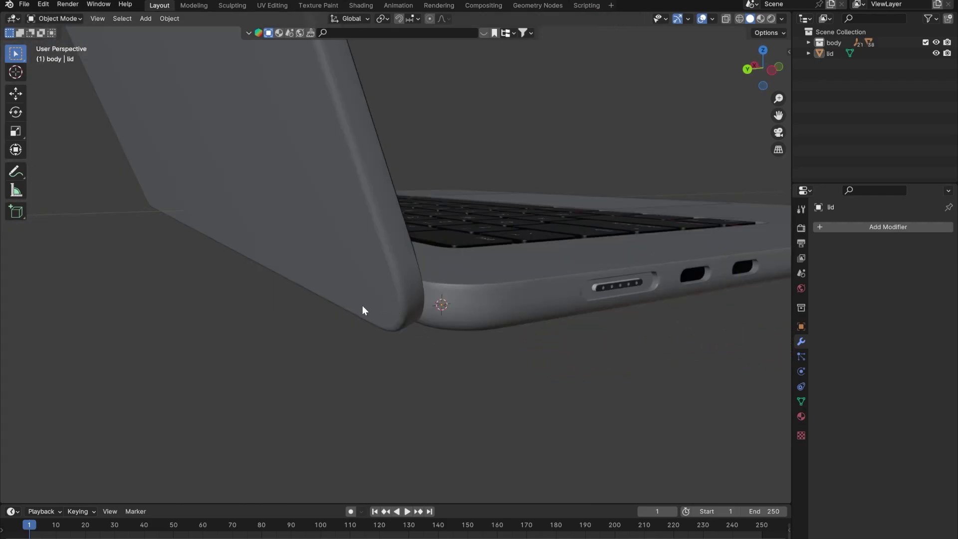
# Move the lid away from the body in the side view to expose the hinge pieces.
pyautogui.moveTo(363, 310); pyautogui.dragTo(344, 311, button='middle')
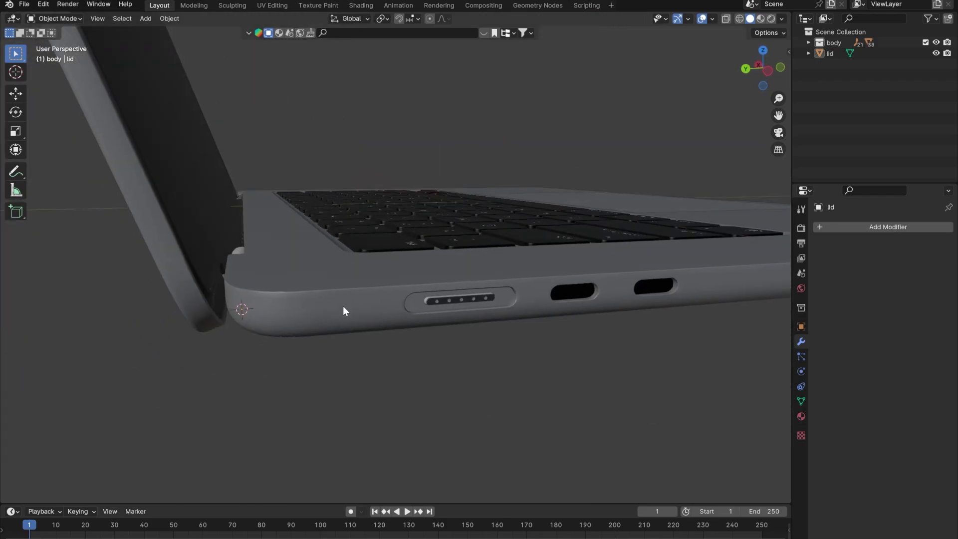
pyautogui.keyDown('alt'); pyautogui.moveTo(292, 278); pyautogui.dragTo(332, 267, button='middle'); pyautogui.keyUp('alt')
pyautogui.keyDown('shift'); pyautogui.moveTo(257, 247); pyautogui.dragTo(344, 301, button='middle'); pyautogui.keyUp('shift')
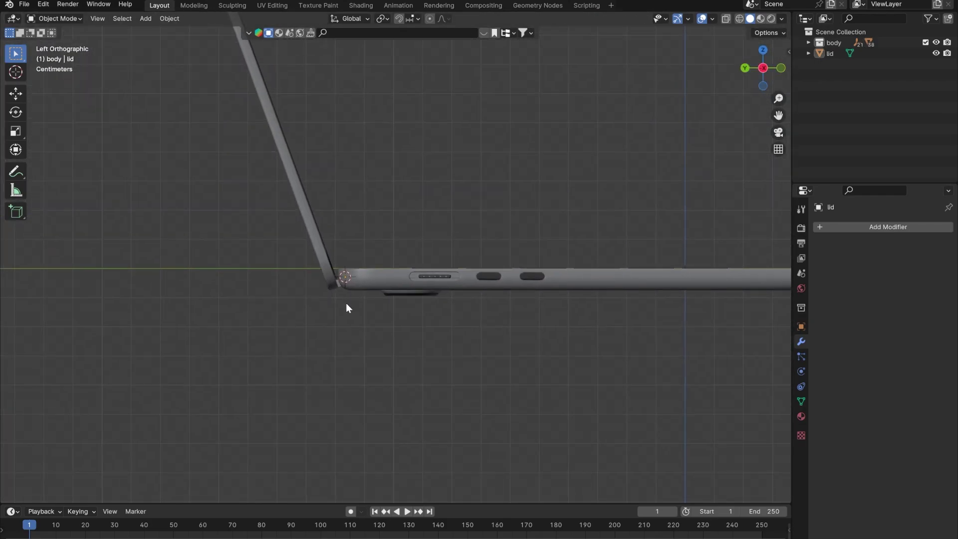
pyautogui.scroll(4, 338, 316)
pyautogui.click(265, 300)
pyautogui.scroll(4, 269, 312)
pyautogui.keyDown('shift'); pyautogui.moveTo(272, 316); pyautogui.dragTo(553, 286, button='middle'); pyautogui.keyUp('shift')
pyautogui.press('g')
pyautogui.click(331, 227)
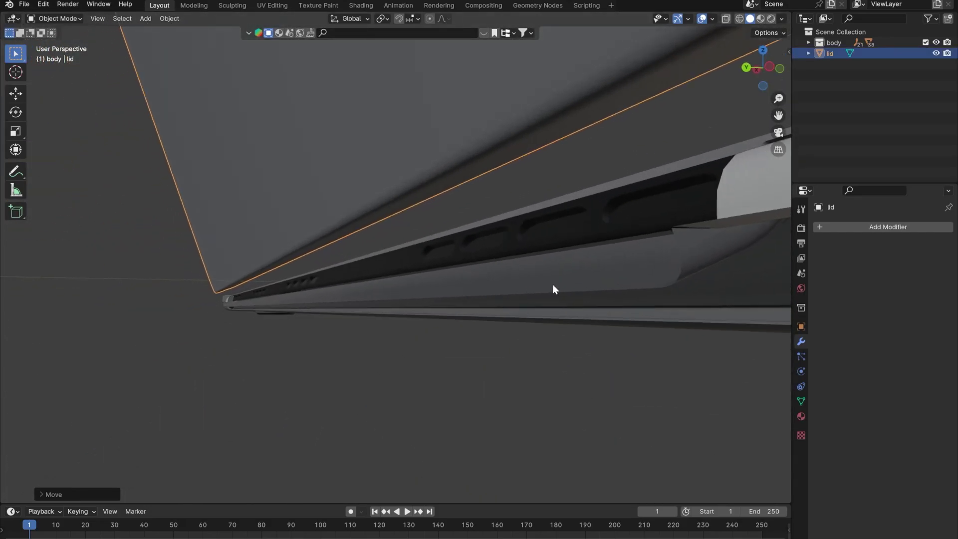
# Select the exposed hinge cylinder and strip, and undo the selections and the lid's move.
pyautogui.click(653, 278)
pyautogui.scroll(-2, 565, 279)
pyautogui.click(569, 216)
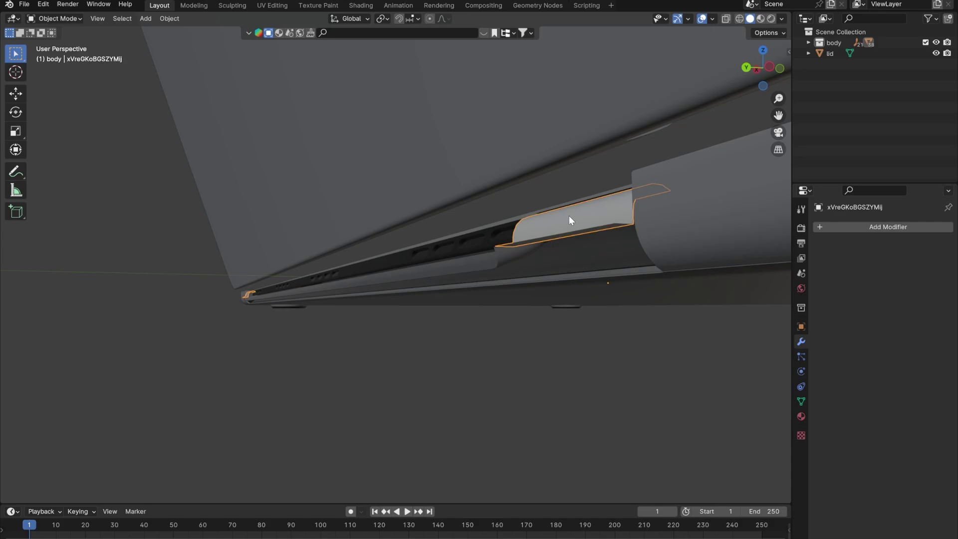
pyautogui.keyDown('shift'); pyautogui.click(505, 263); pyautogui.keyUp('shift')
pyautogui.click(517, 243)
pyautogui.click(511, 373)
pyautogui.hotkey('ctrl', 'z')
pyautogui.hotkey('ctrl', 'z')
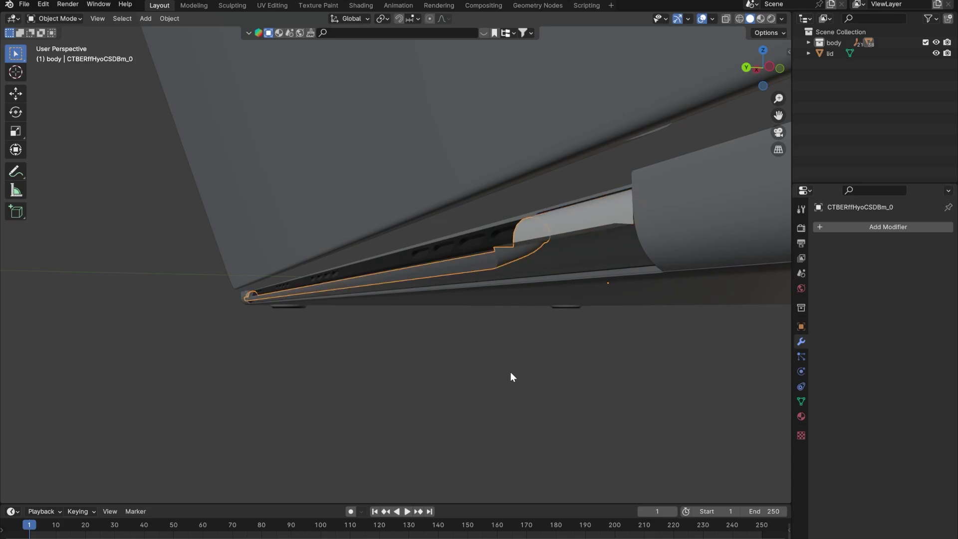
pyautogui.hotkey('ctrl', 'z')
pyautogui.hotkey('ctrl', 'z')
# Select the hinge cylinder together with the lid and try moving them away from the body as one.
pyautogui.moveTo(470, 292); pyautogui.dragTo(457, 304, button='middle')
pyautogui.scroll(3, 458, 304)
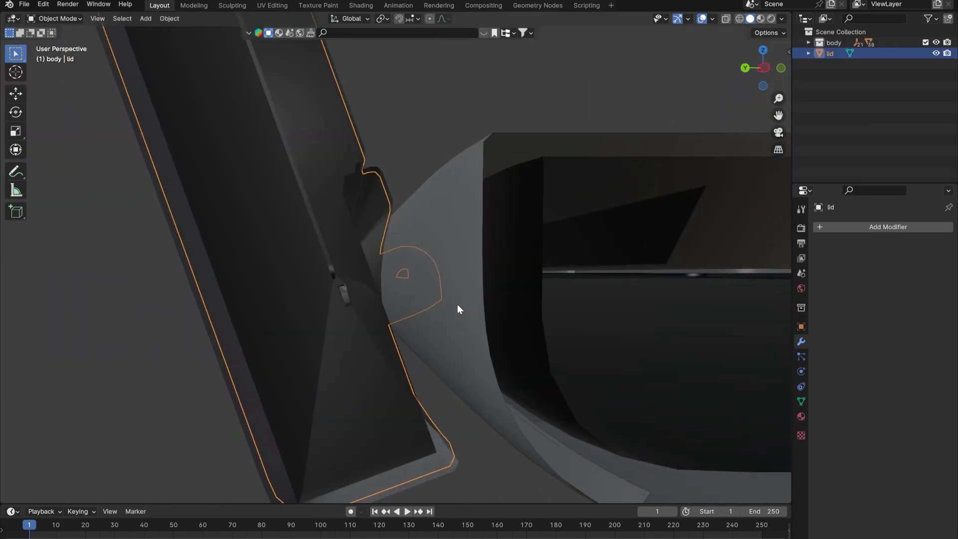
pyautogui.scroll(2, 457, 304)
pyautogui.scroll(-2, 455, 304)
pyautogui.scroll(2, 374, 331)
pyautogui.scroll(1, 375, 329)
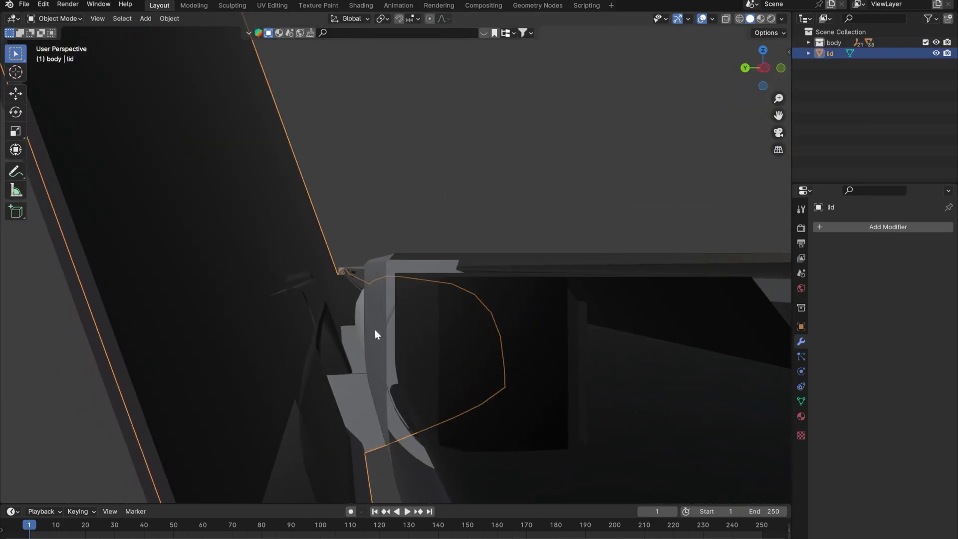
pyautogui.scroll(-1, 375, 329)
pyautogui.moveTo(375, 330); pyautogui.dragTo(375, 349, button='middle')
pyautogui.keyDown('shift'); pyautogui.moveTo(387, 386); pyautogui.dragTo(420, 247, button='middle'); pyautogui.keyUp('shift')
pyautogui.scroll(1, 419, 247)
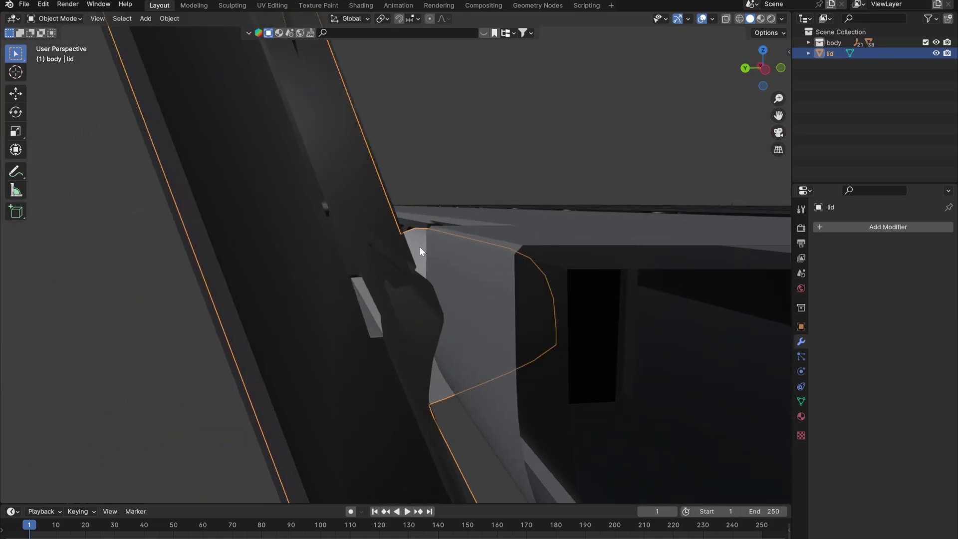
pyautogui.click(420, 248)
pyautogui.scroll(-5, 412, 286)
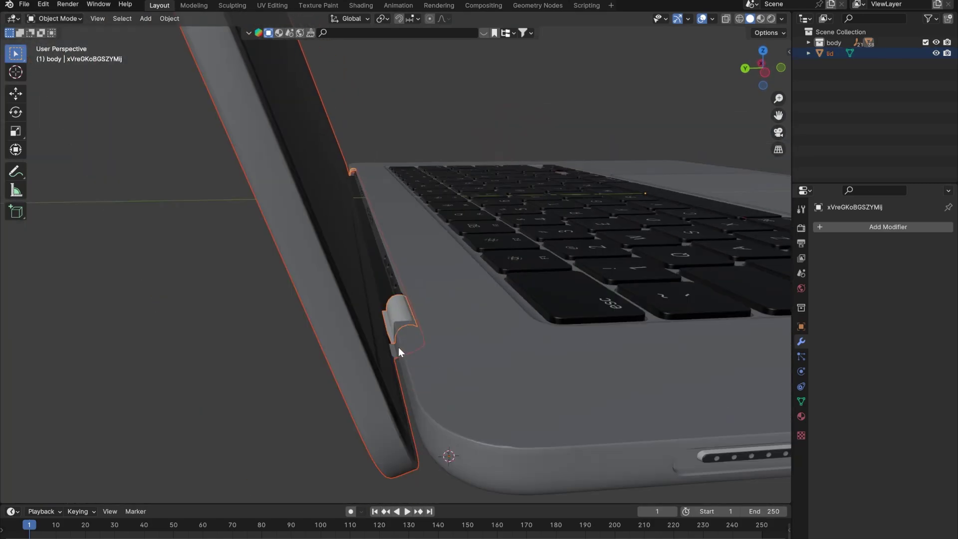
pyautogui.scroll(6, 394, 322)
pyautogui.click(379, 331)
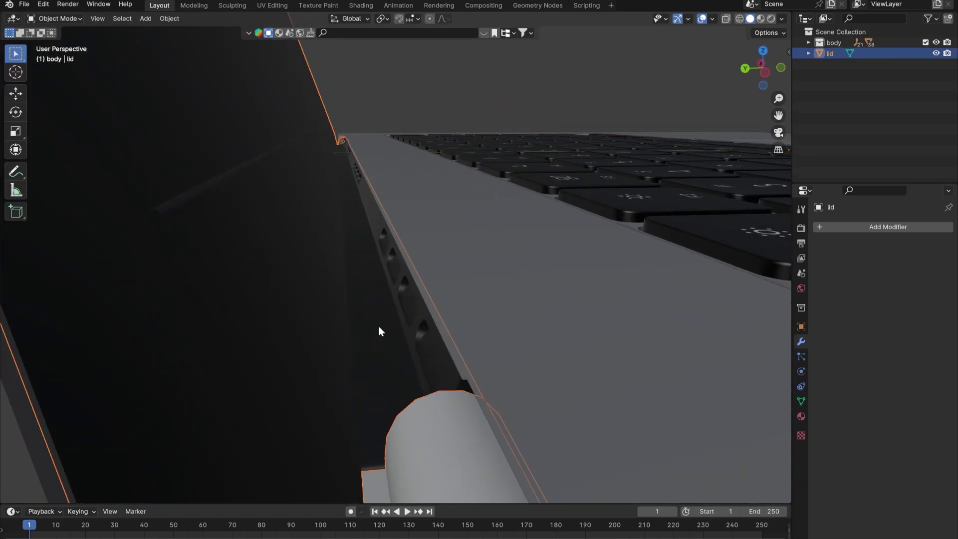
pyautogui.scroll(-5, 379, 327)
pyautogui.press('g')
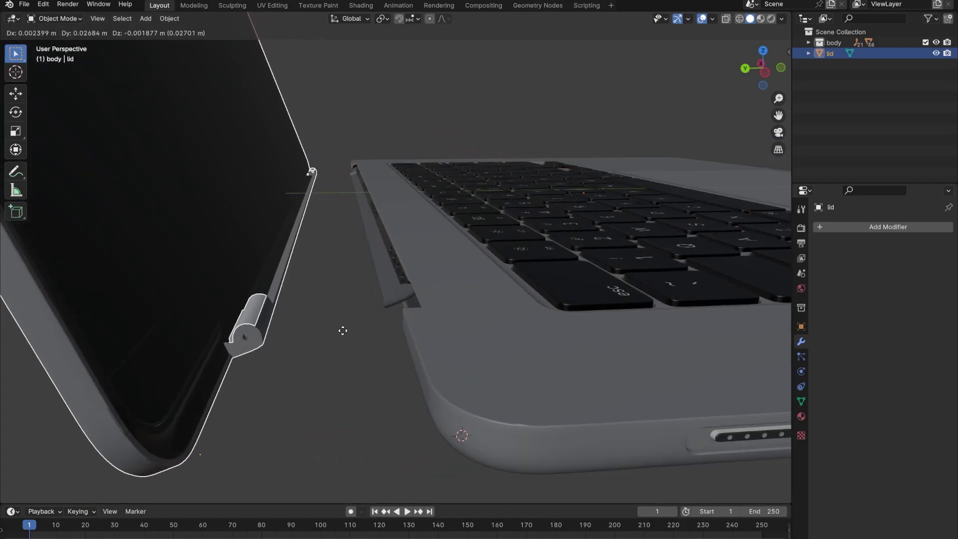
pyautogui.rightClick(313, 314)
# Clear the selection and select the long hinge strip and the hinge cylinder between the lid and the body.
pyautogui.scroll(4, 385, 304)
pyautogui.scroll(3, 385, 304)
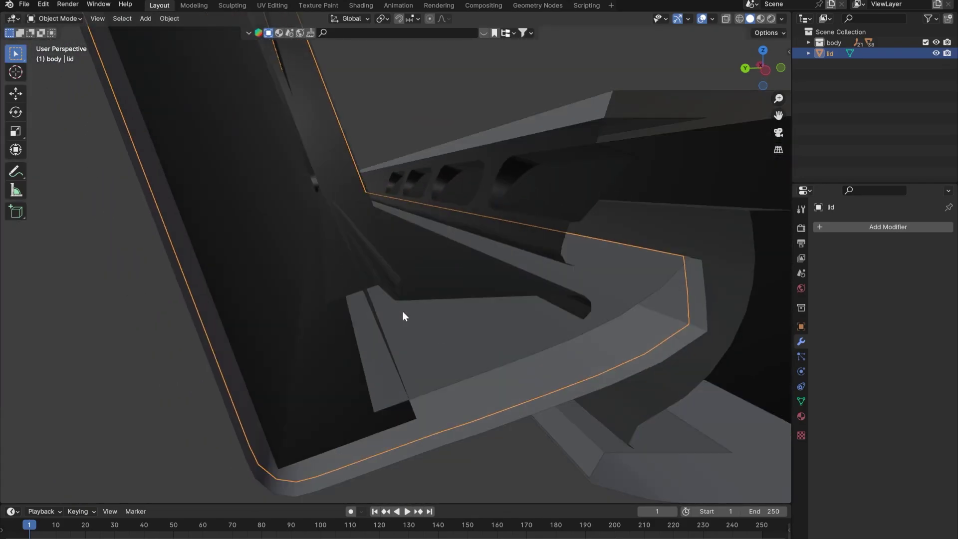
pyautogui.moveTo(403, 312); pyautogui.dragTo(386, 251, button='middle')
pyautogui.hotkey('alt', 'a')
pyautogui.click(393, 216)
pyautogui.scroll(-6, 394, 234)
pyautogui.press('r')
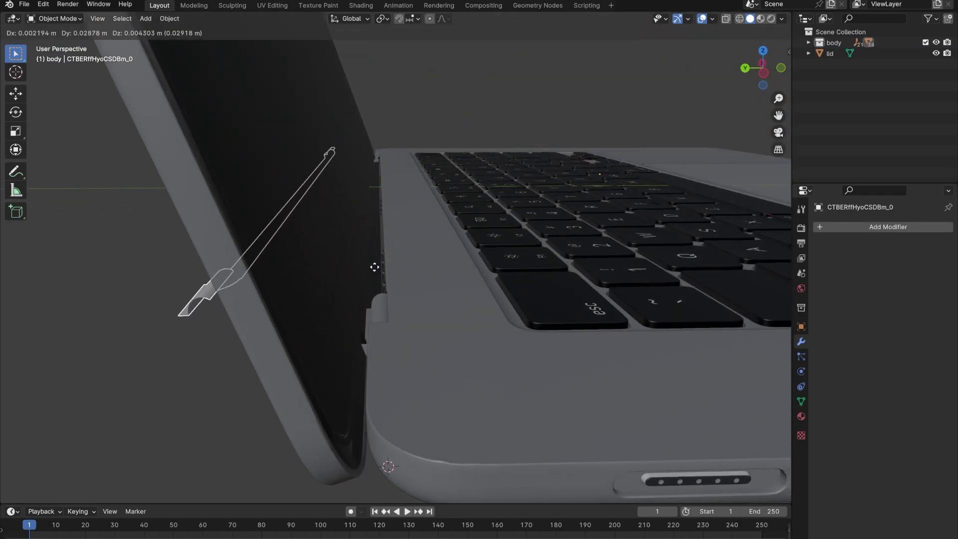
pyautogui.rightClick(459, 227)
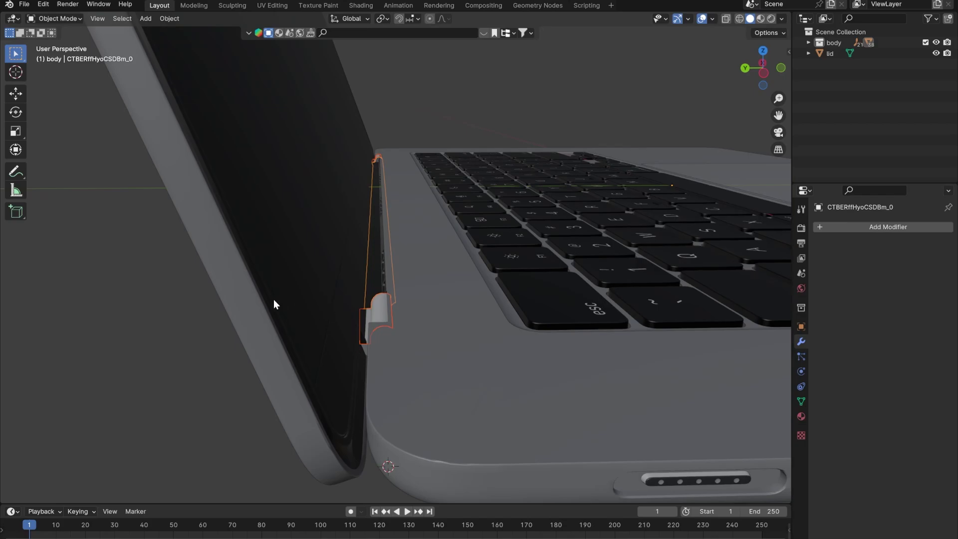
# Add the lid to the selection as the active object and join both hinge pieces into it in its original position.
pyautogui.click(267, 272)
pyautogui.press('g')
pyautogui.click(364, 274)
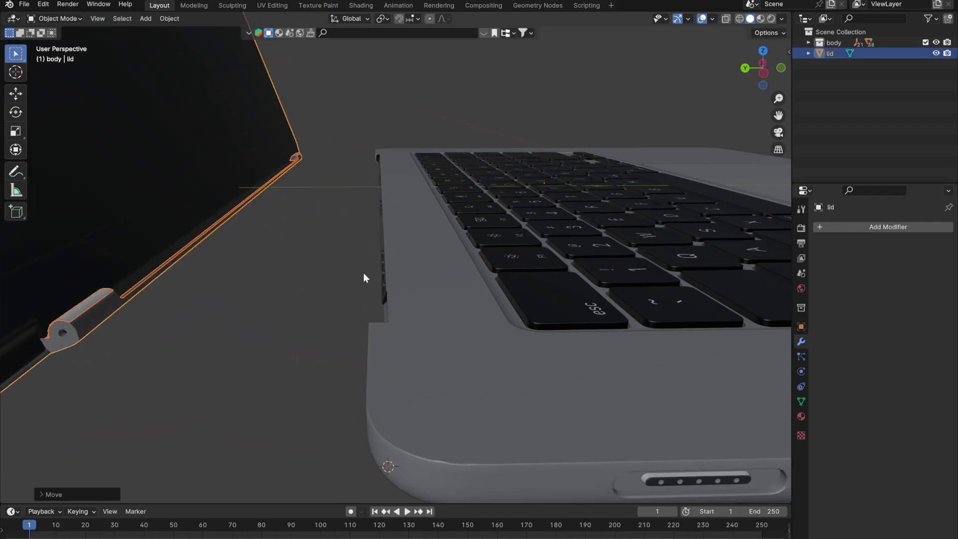
pyautogui.moveTo(364, 274); pyautogui.dragTo(426, 271, button='middle')
pyautogui.hotkey('ctrl', 'j')
pyautogui.scroll(1, 377, 339)
pyautogui.scroll(5, 398, 259)
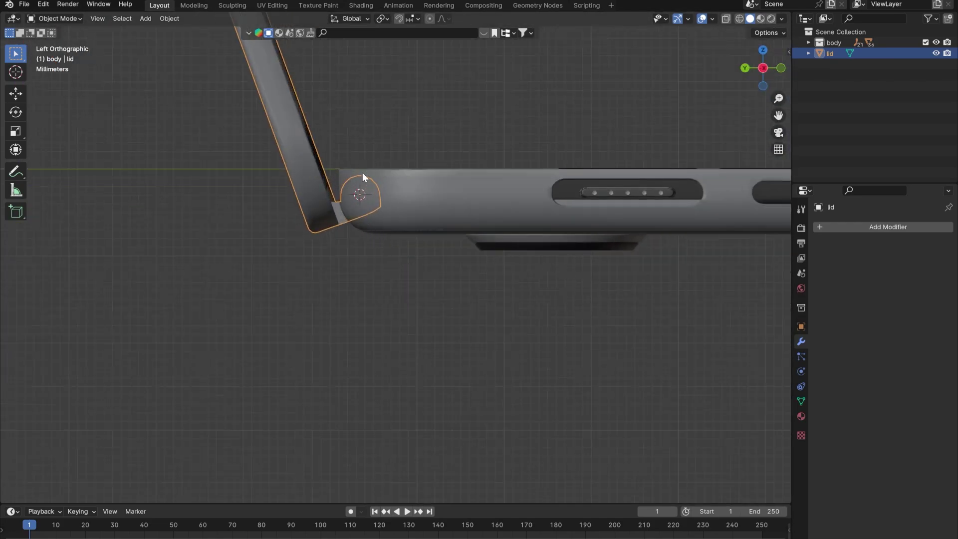
# Hide the viewport toolbar and rotate the lid about 110° around its hinge in the left orthographic view to close it.
pyautogui.scroll(-3, 363, 173)
pyautogui.click(381, 150)
pyautogui.moveTo(366, 201); pyautogui.dragTo(460, 259, button='middle')
pyautogui.scroll(-3, 459, 259)
pyautogui.scroll(4, 399, 160)
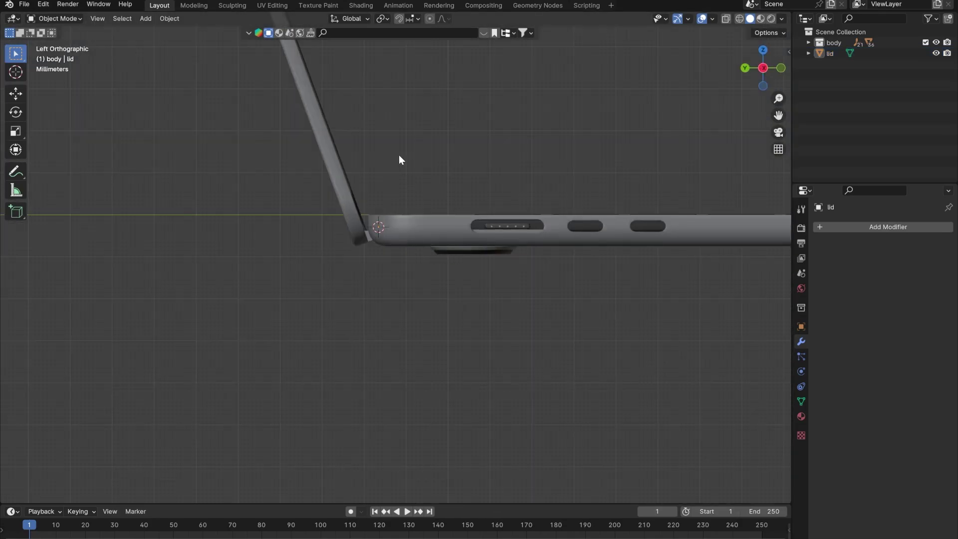
pyautogui.press('t')
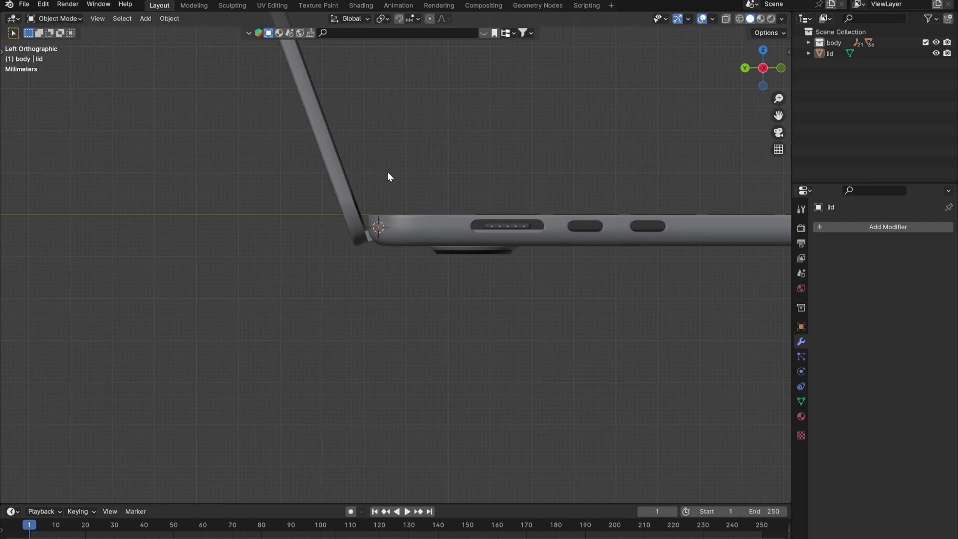
pyautogui.click(357, 209)
pyautogui.press('r')
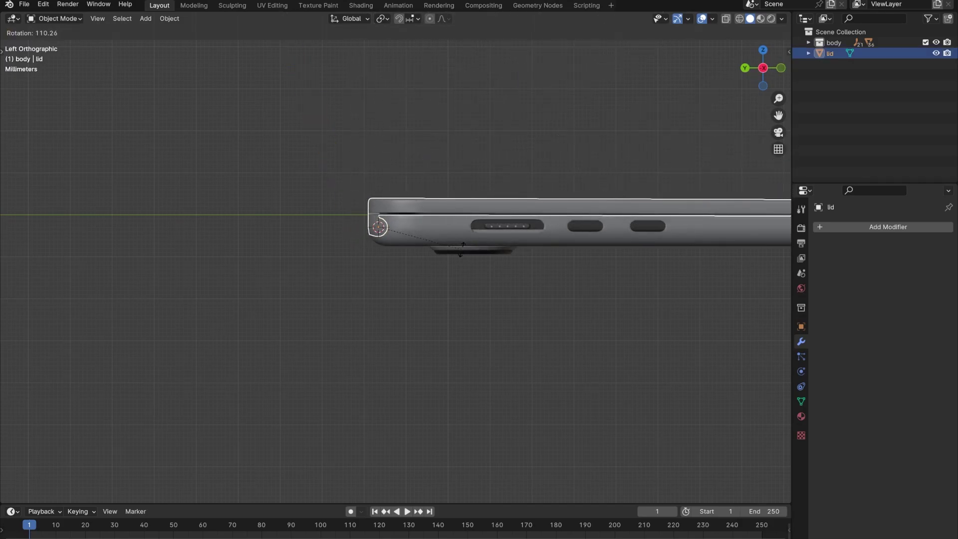
pyautogui.click(463, 244)
# Rotate the lid slightly around the global X axis, by about 0.3°, to refine its closed fit on the body.
pyautogui.scroll(6, 353, 239)
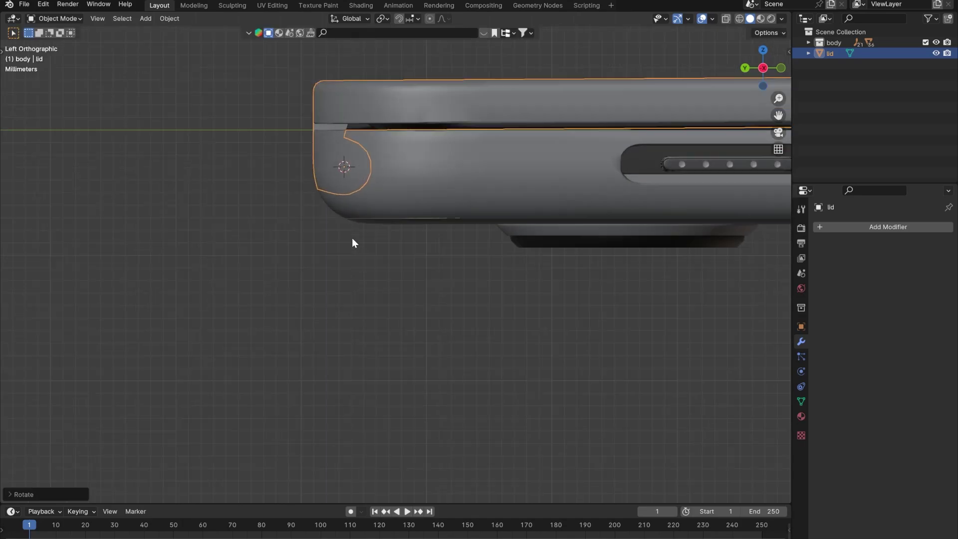
pyautogui.scroll(2, 403, 272)
pyautogui.keyDown('shift'); pyautogui.moveTo(369, 214); pyautogui.dragTo(474, 313, button='middle'); pyautogui.keyUp('shift')
pyautogui.click(430, 307)
pyautogui.scroll(-5, 431, 307)
pyautogui.scroll(5, 519, 307)
pyautogui.scroll(-5, 519, 307)
pyautogui.click(475, 312)
pyautogui.press('r')
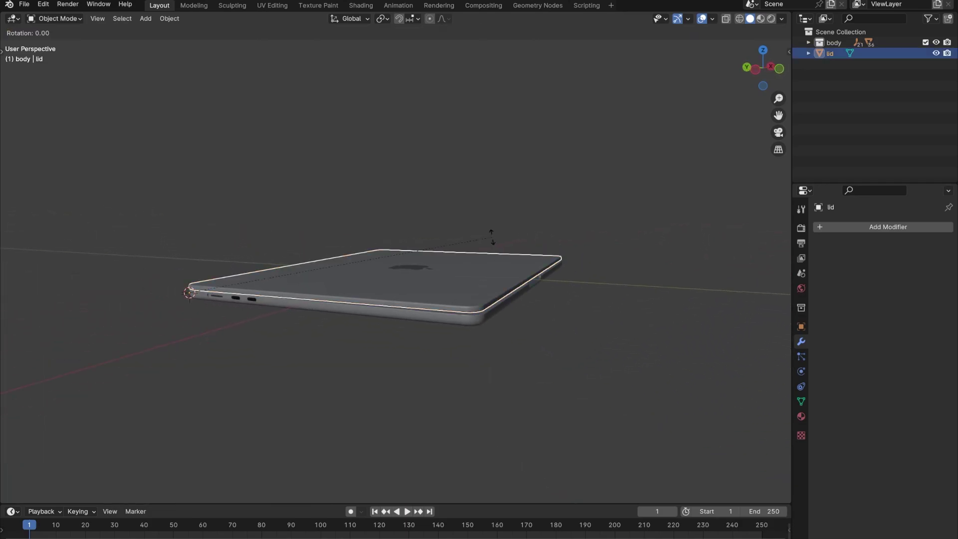
pyautogui.press('x')
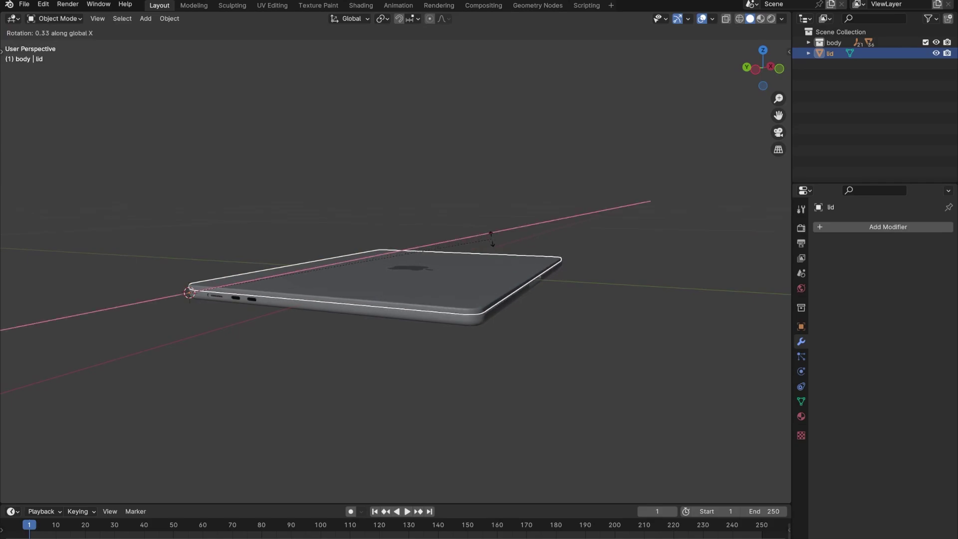
pyautogui.click(492, 239)
pyautogui.click(493, 248)
# Examine the closed laptop from the side, the hinge end and above to check the gap between lid and body.
pyautogui.keyDown('shift'); pyautogui.moveTo(509, 308); pyautogui.dragTo(379, 278, button='middle'); pyautogui.keyUp('shift')
pyautogui.scroll(5, 457, 292)
pyautogui.scroll(-6, 457, 291)
pyautogui.scroll(3, 439, 299)
pyautogui.scroll(3, 435, 314)
pyautogui.scroll(-7, 426, 314)
pyautogui.scroll(3, 396, 298)
pyautogui.scroll(2, 383, 292)
pyautogui.scroll(-6, 377, 275)
pyautogui.scroll(5, 445, 315)
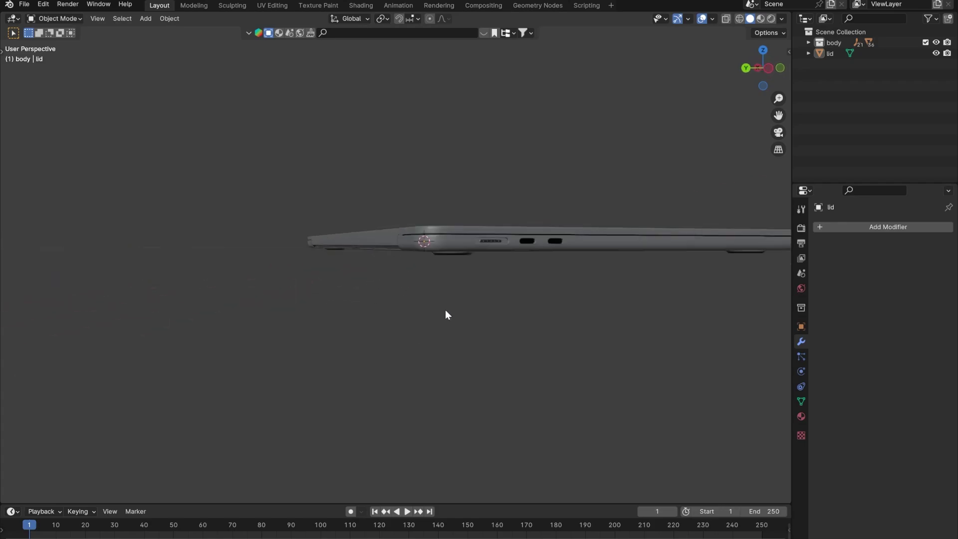
pyautogui.moveTo(445, 314)
pyautogui.mouseDown(button='middle')
pyautogui.moveTo(464, 312)
pyautogui.moveTo(453, 308)
pyautogui.mouseUp(button='middle')
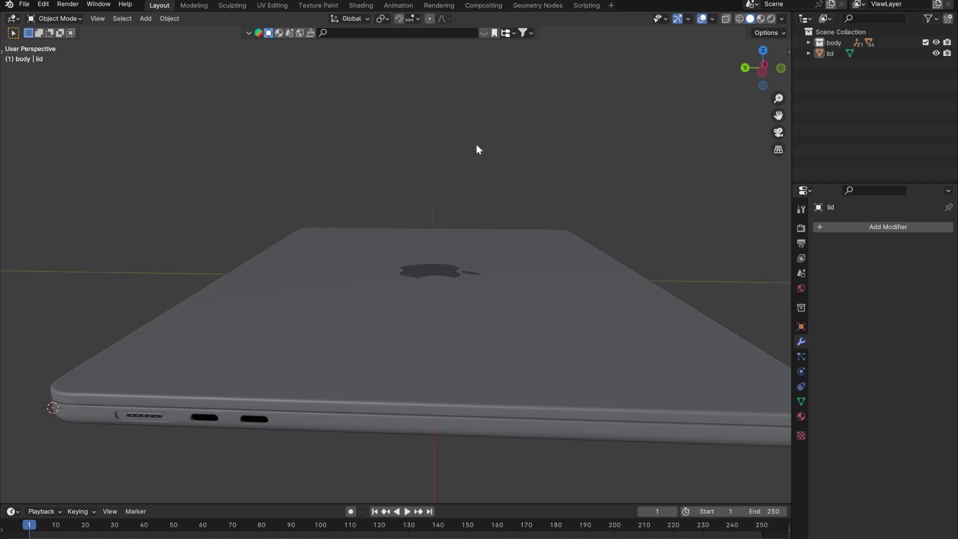
pyautogui.scroll(-2, 436, 250)
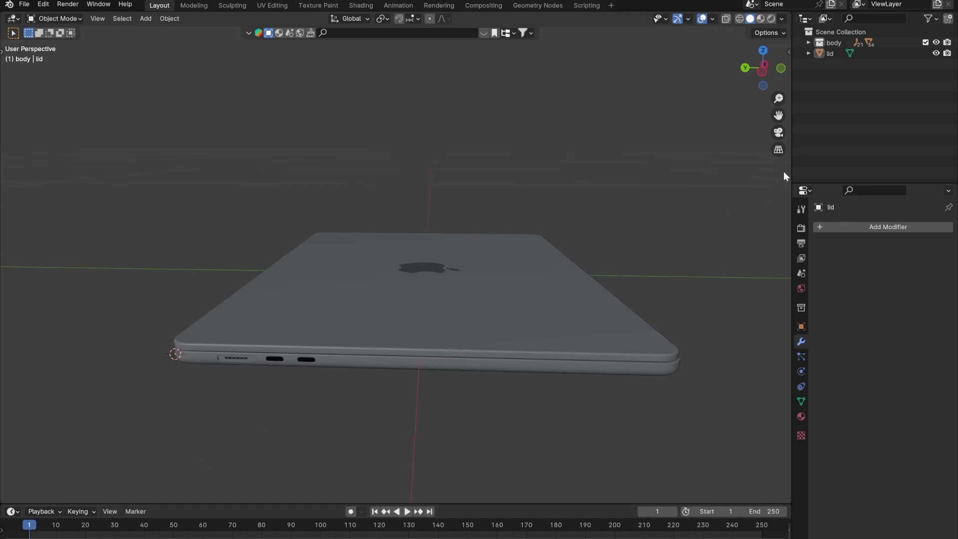
# Insert a Location, Rotation & Scale keyframe for the closed lid at frame 1.
pyautogui.click(830, 53)
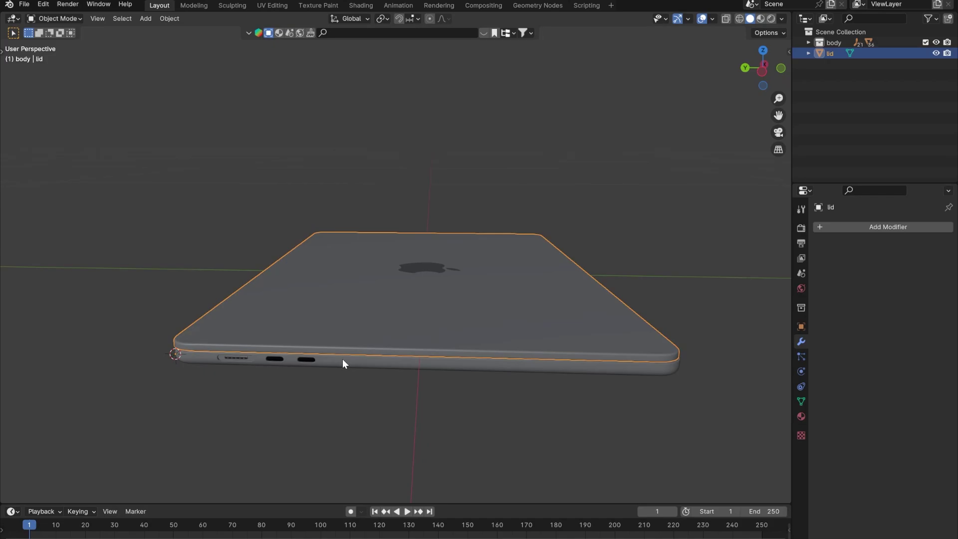
pyautogui.press('i')
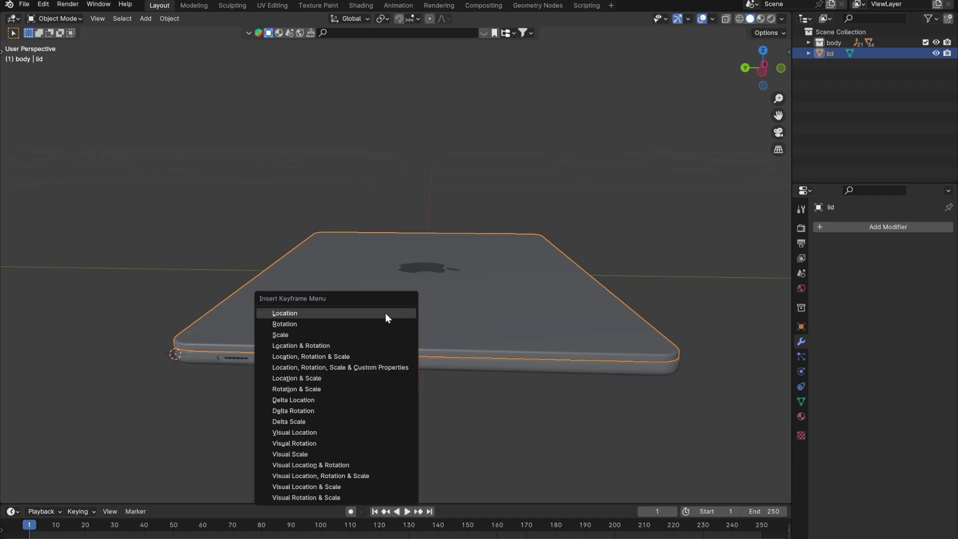
pyautogui.click(320, 358)
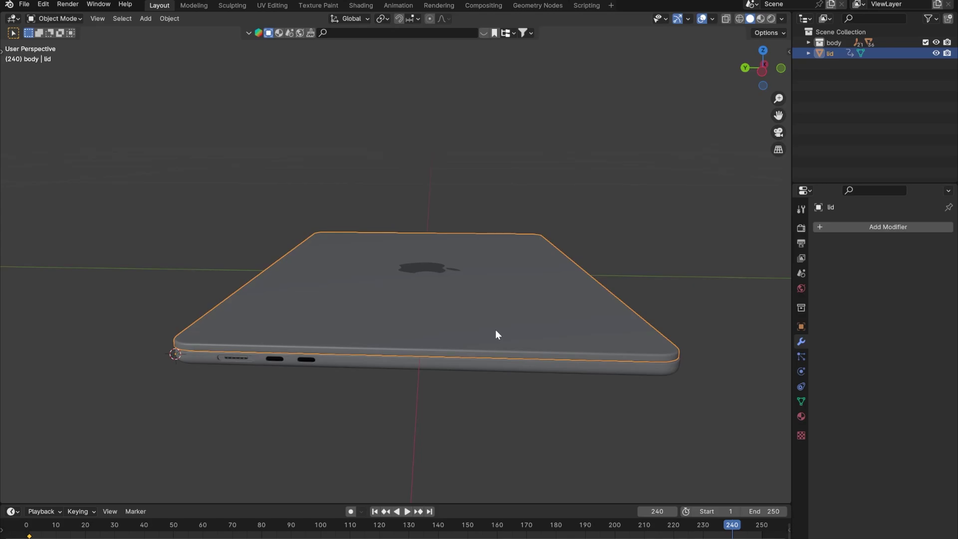
# Rotate the lid open around the global X axis at frame 240 until it leans back past vertical.
pyautogui.press('r')
pyautogui.press('x')
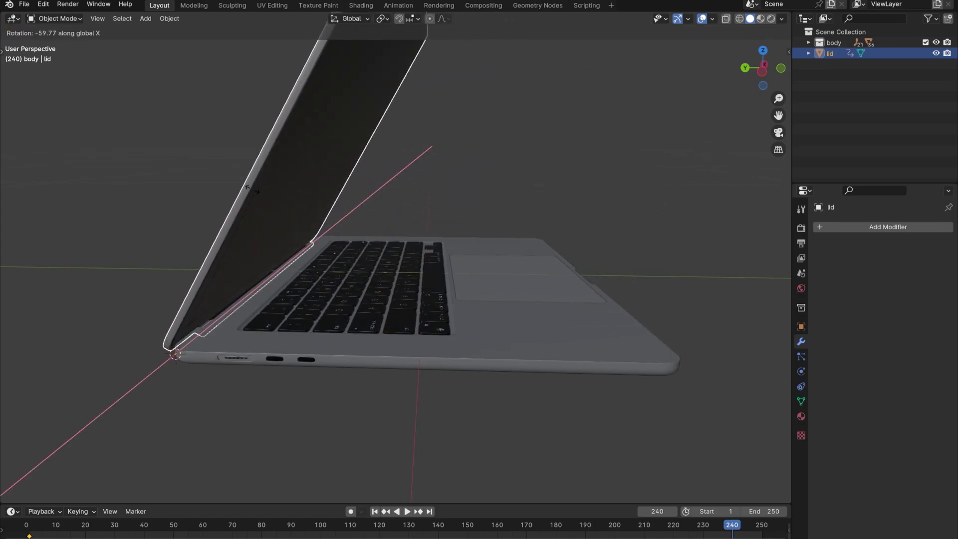
pyautogui.click(272, 253)
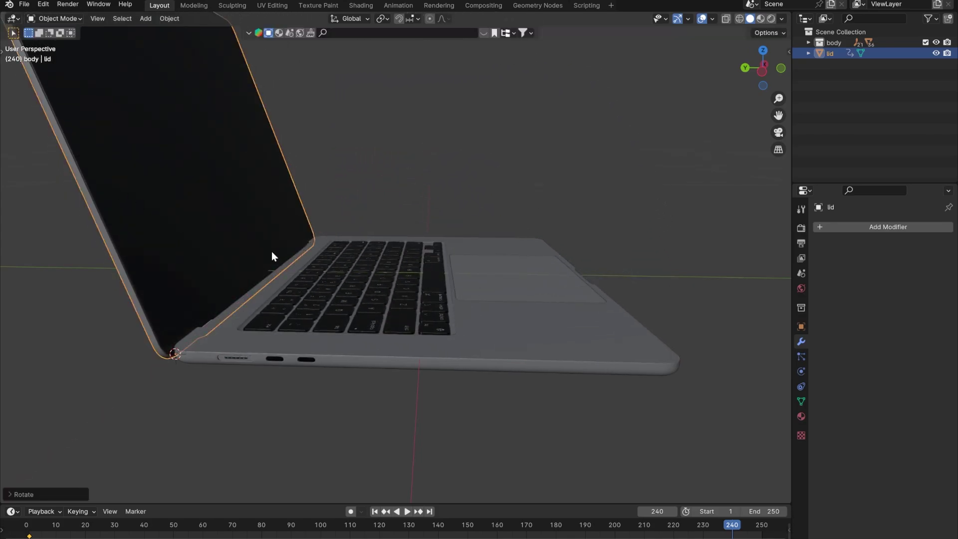
pyautogui.scroll(-8, 419, 278)
pyautogui.moveTo(410, 284); pyautogui.dragTo(419, 279, button='middle')
pyautogui.scroll(4, 418, 279)
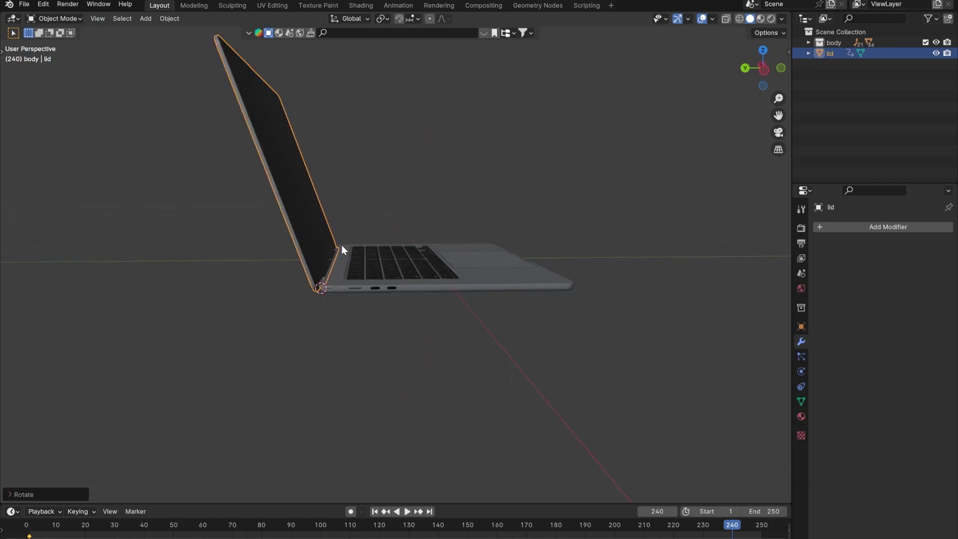
# Insert a keyframe for the open lid at frame 240 and play back the opening from frame 1.
pyautogui.press('i')
pyautogui.click(542, 243)
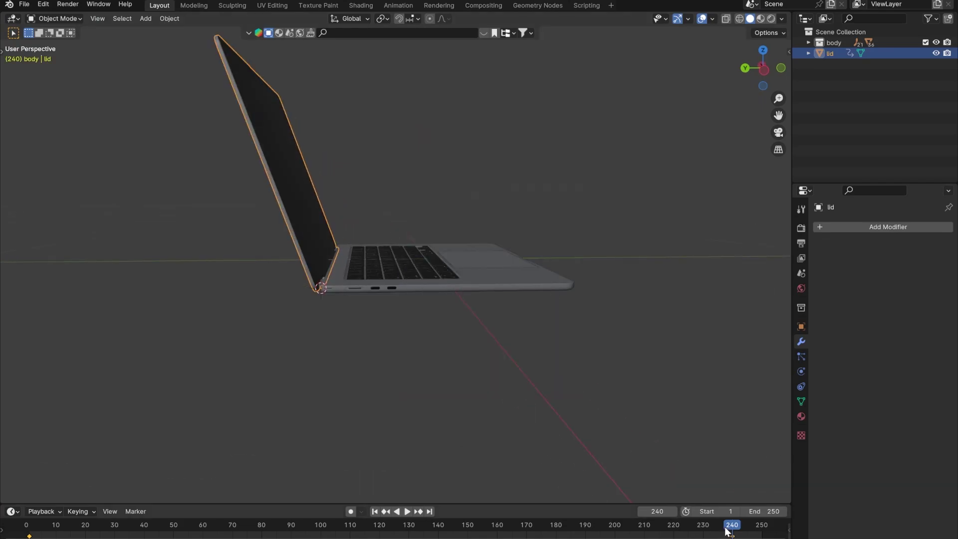
pyautogui.moveTo(727, 532); pyautogui.dragTo(49, 497)
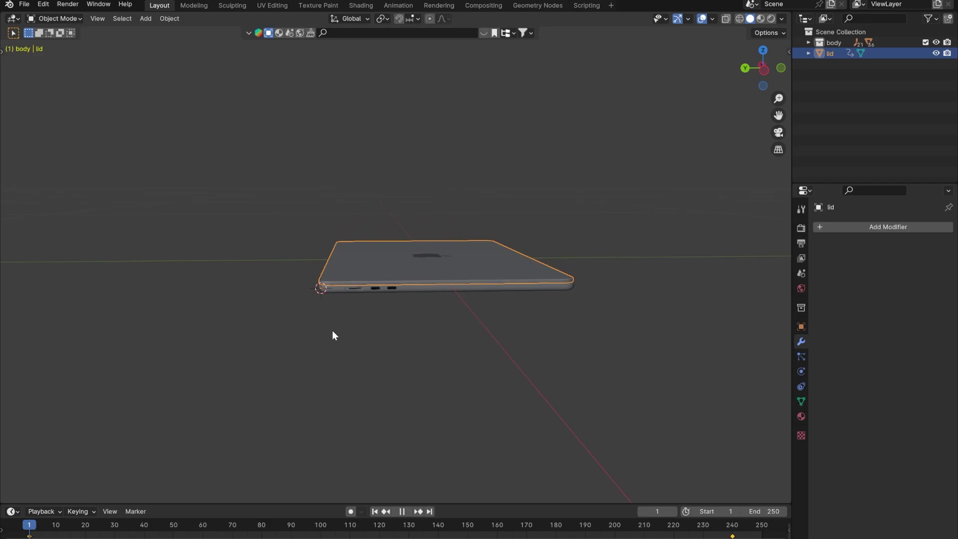
pyautogui.click(483, 436)
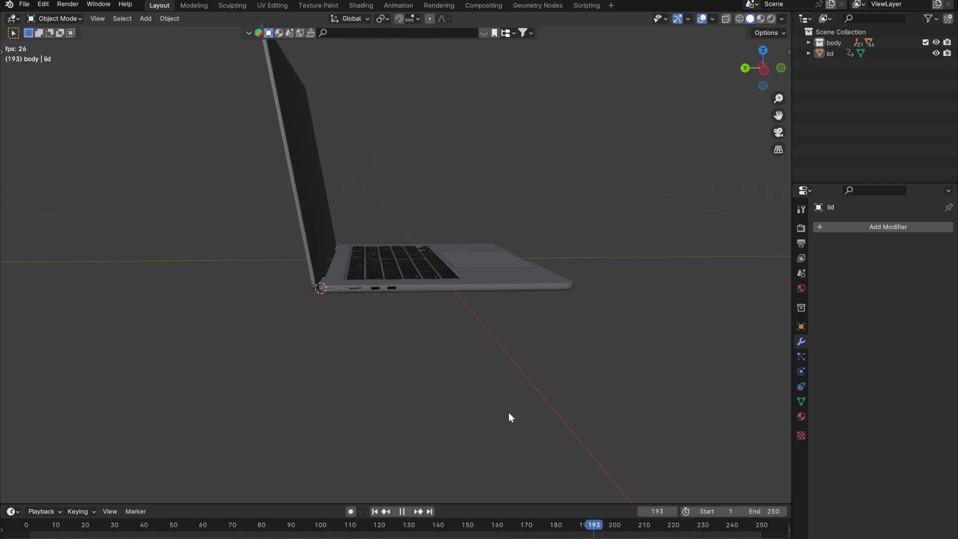
pyautogui.press('space')
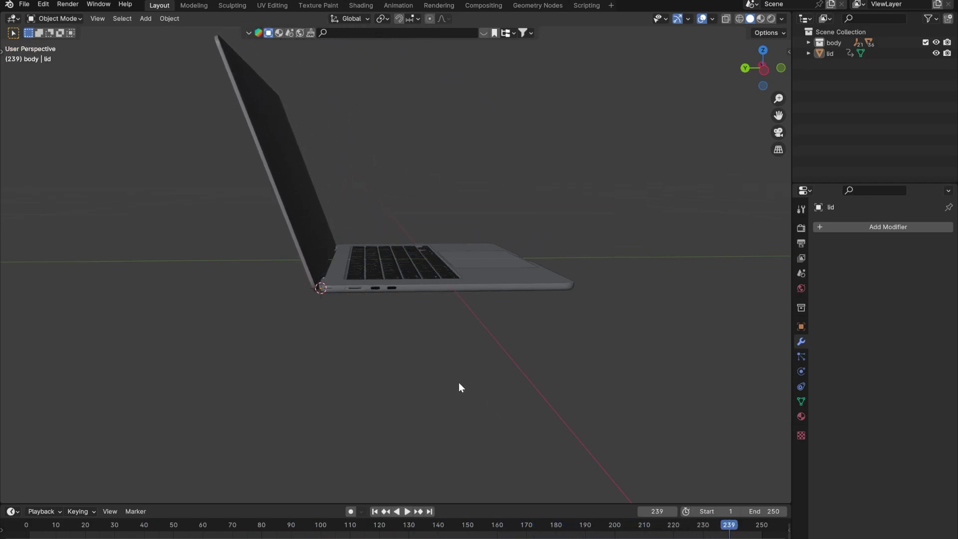
# Replay the lid opening and scrub the timeline, examining the hinge and the laptop from several angles.
pyautogui.click(830, 54)
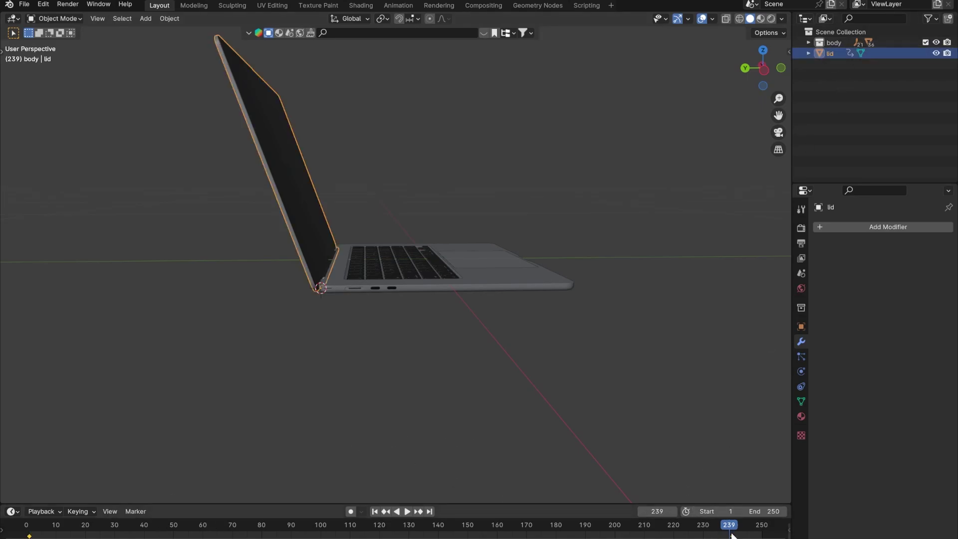
pyautogui.moveTo(731, 535); pyautogui.dragTo(515, 530)
pyautogui.press('space')
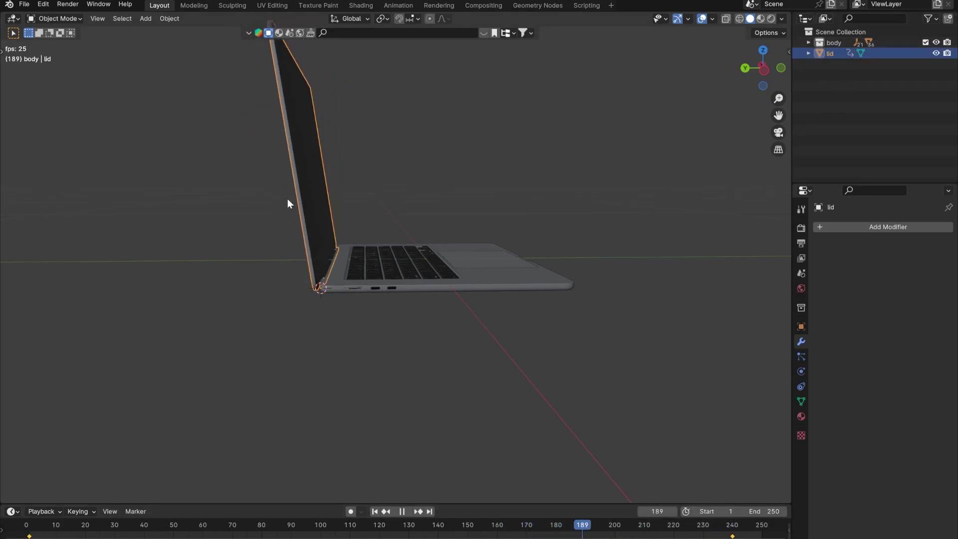
pyautogui.press('space')
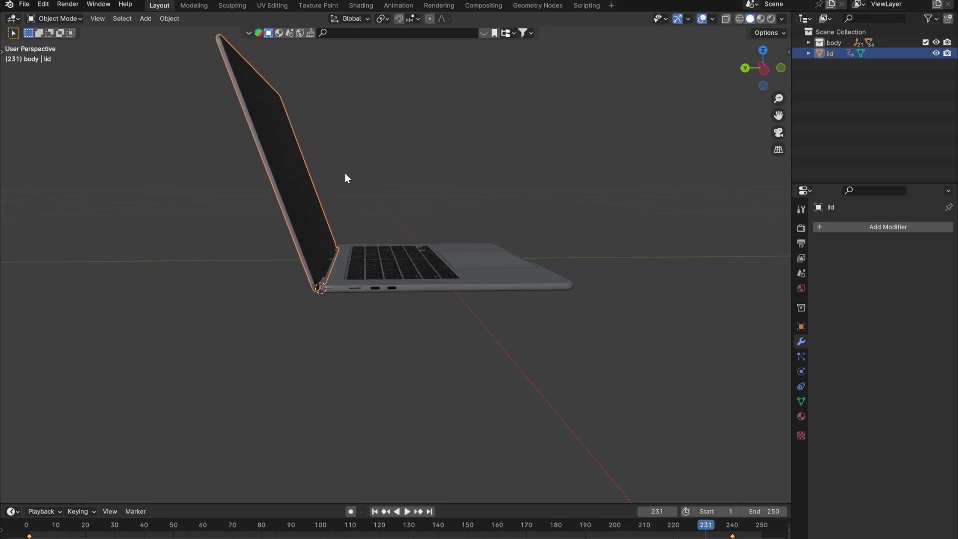
pyautogui.click(345, 174)
pyautogui.scroll(-5, 414, 248)
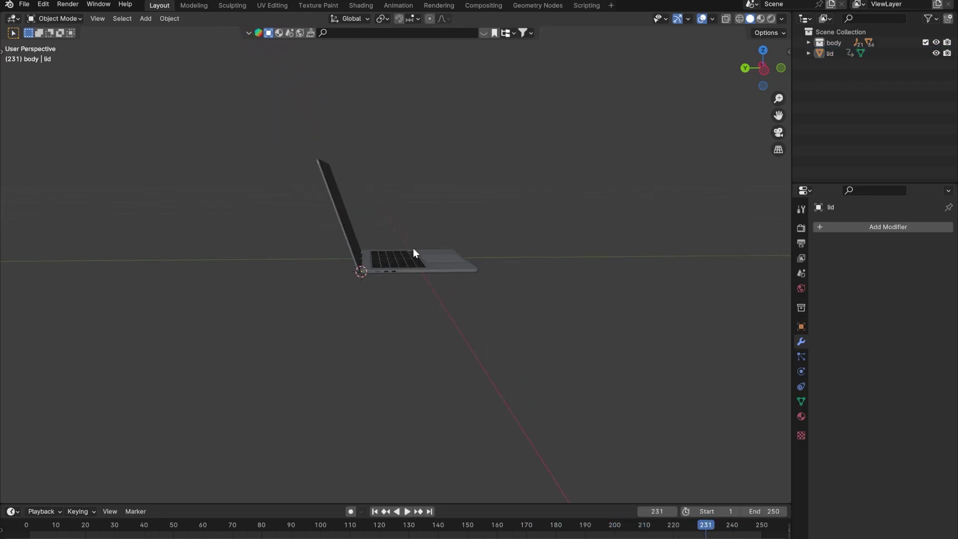
pyautogui.moveTo(413, 248); pyautogui.dragTo(482, 265, button='middle')
pyautogui.scroll(5, 340, 278)
pyautogui.moveTo(419, 295); pyautogui.dragTo(409, 234, button='middle')
pyautogui.scroll(3, 405, 313)
pyautogui.scroll(-3, 409, 311)
pyautogui.scroll(-4, 408, 235)
pyautogui.moveTo(432, 197); pyautogui.dragTo(417, 322, button='middle')
pyautogui.moveTo(289, 530); pyautogui.dragTo(67, 522)
pyautogui.press('space')
pyautogui.moveTo(233, 493); pyautogui.dragTo(737, 457)
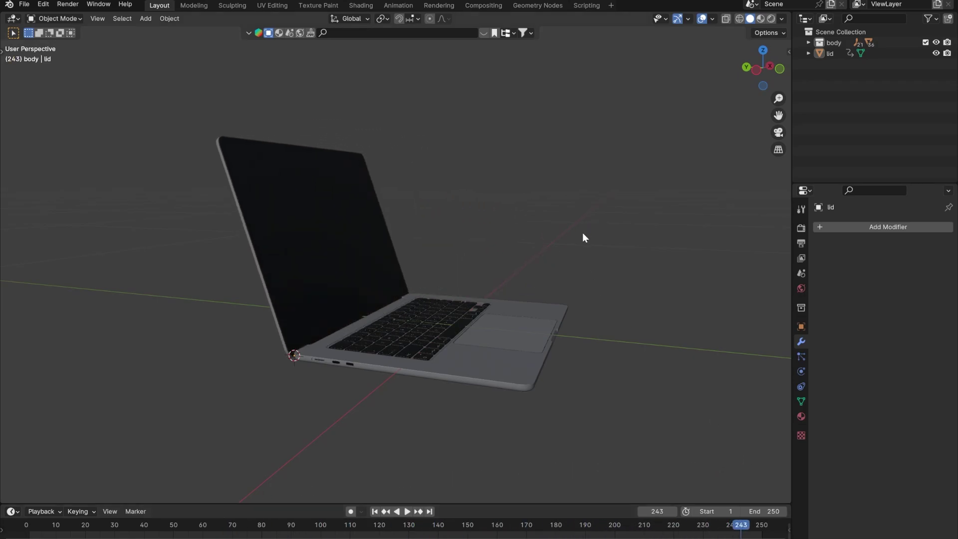
# Switch the viewport to Rendered shading and set the render engine to Cycles with GPU Compute as the device.
pyautogui.moveTo(531, 280); pyautogui.dragTo(511, 297, button='middle')
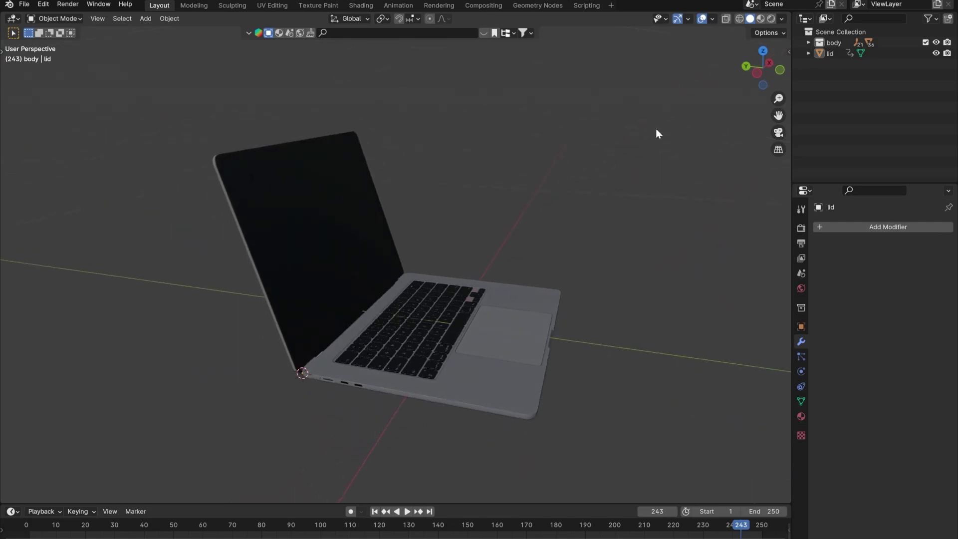
pyautogui.click(772, 19)
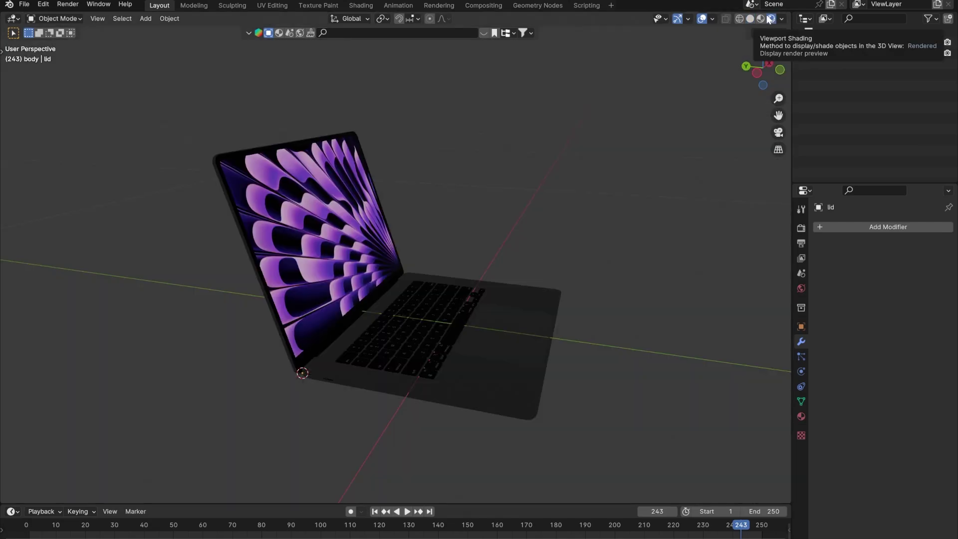
pyautogui.click(802, 228)
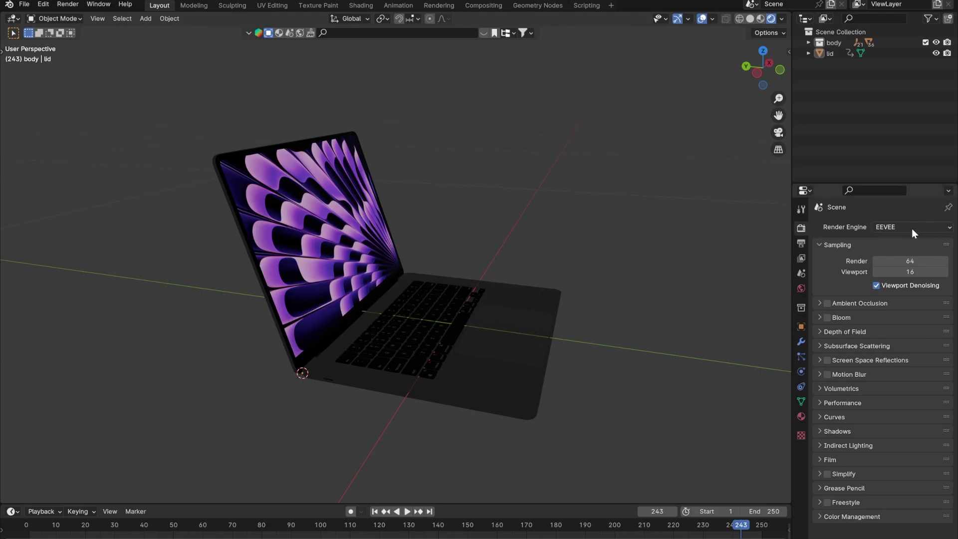
pyautogui.click(899, 227)
pyautogui.click(895, 263)
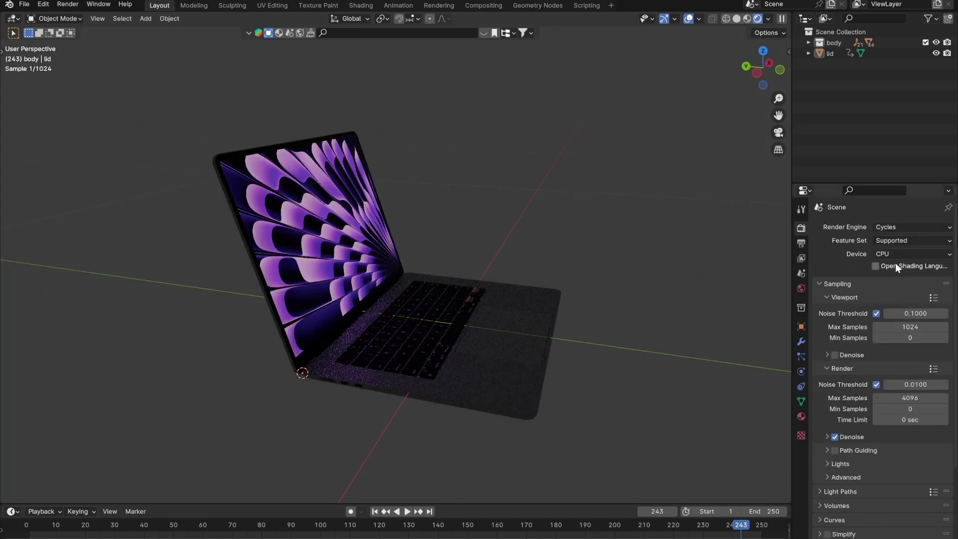
pyautogui.click(891, 255)
pyautogui.click(892, 280)
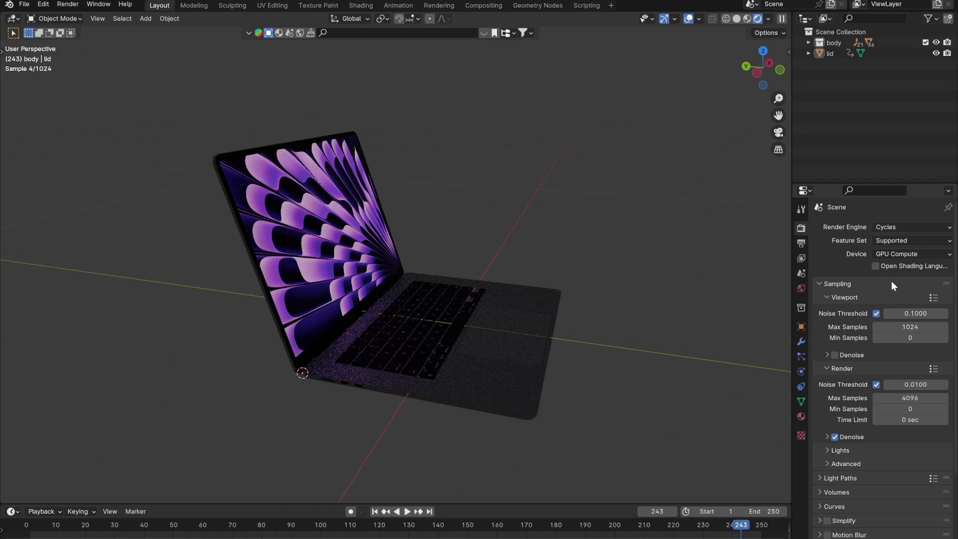
# Examine the rendered screen, keyboard and body from several angles, and view the material settings of the laptop body.
pyautogui.scroll(3, 409, 384)
pyautogui.moveTo(405, 384); pyautogui.dragTo(253, 392, button='middle')
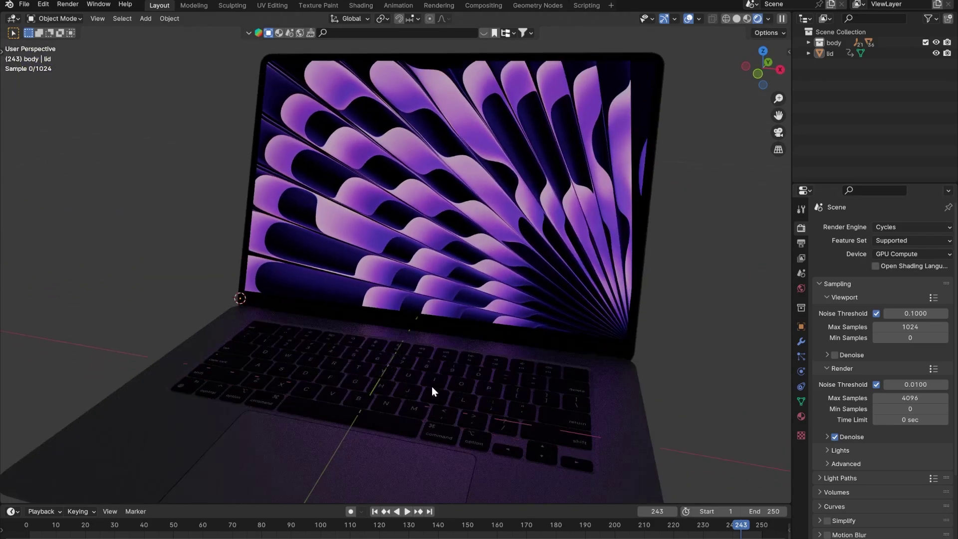
pyautogui.keyDown('shift'); pyautogui.moveTo(499, 452); pyautogui.dragTo(376, 354, button='middle'); pyautogui.keyUp('shift')
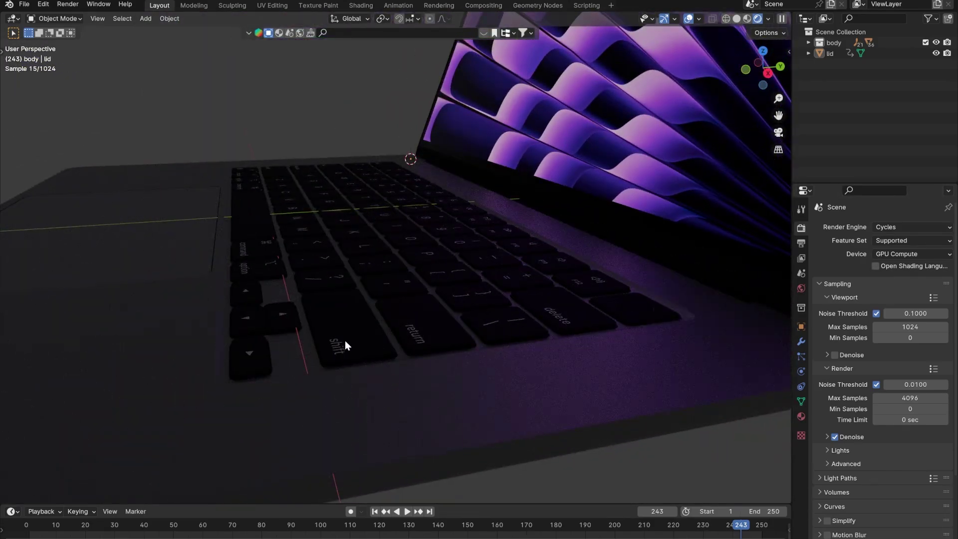
pyautogui.scroll(-3, 345, 340)
pyautogui.moveTo(363, 322); pyautogui.dragTo(404, 342, button='middle')
pyautogui.click(427, 364)
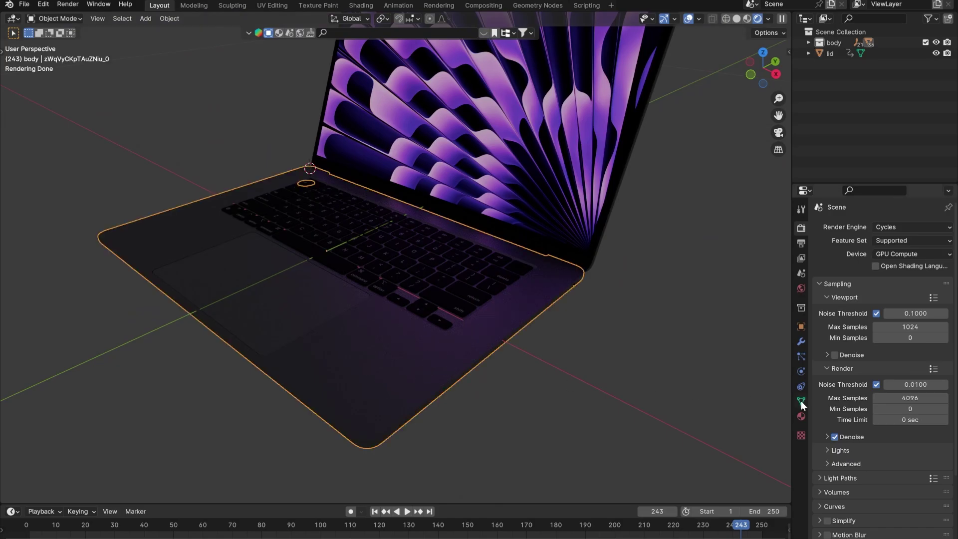
pyautogui.click(801, 416)
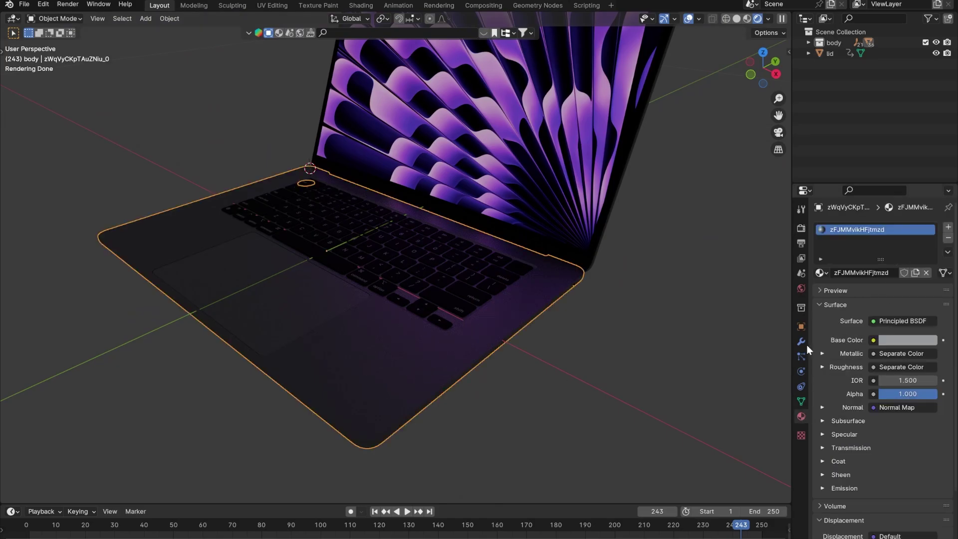
pyautogui.click(636, 331)
pyautogui.scroll(-3, 636, 330)
pyautogui.keyDown('shift'); pyautogui.moveTo(487, 284); pyautogui.dragTo(544, 280, button='middle'); pyautogui.keyUp('shift')
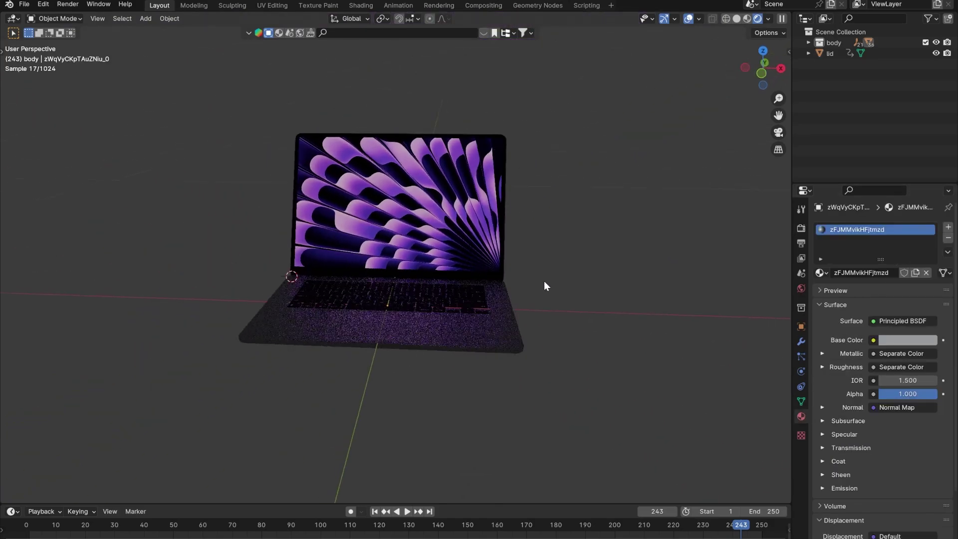
pyautogui.scroll(2, 544, 281)
pyautogui.moveTo(346, 158); pyautogui.dragTo(370, 160, button='middle')
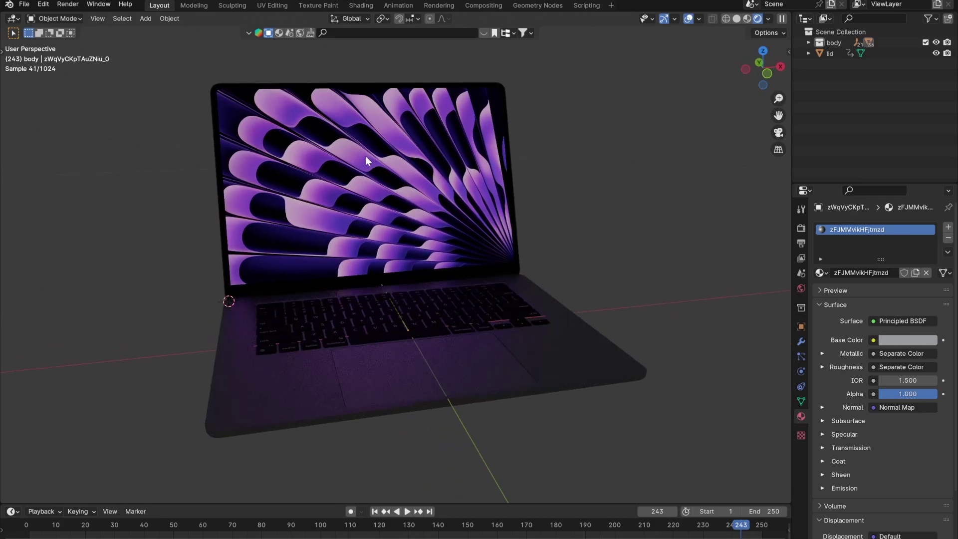
# Split the 3D viewport vertically into two side-by-side views and orbit the rendered one around the open laptop.
pyautogui.rightClick(791, 167)
pyautogui.click(780, 168)
pyautogui.click(507, 199)
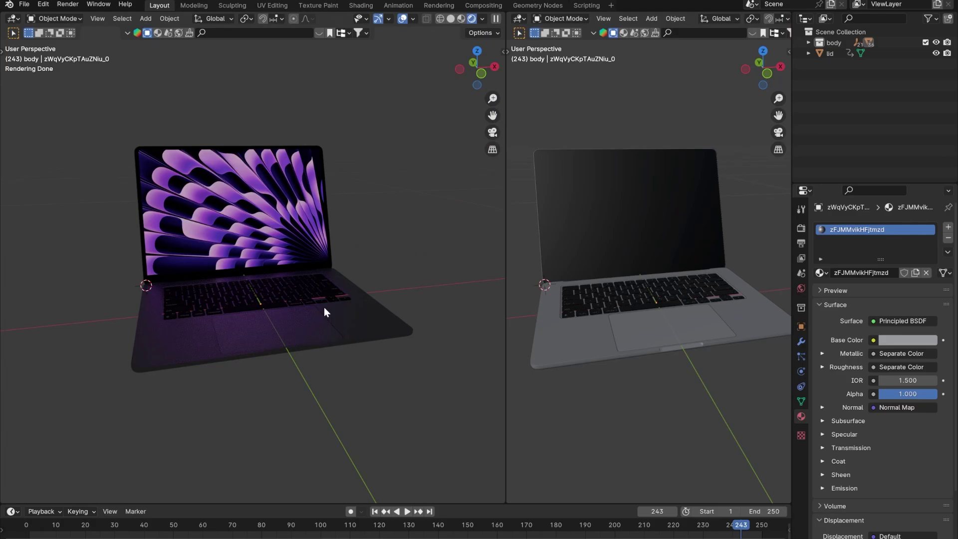
pyautogui.moveTo(325, 312); pyautogui.dragTo(329, 259, button='middle')
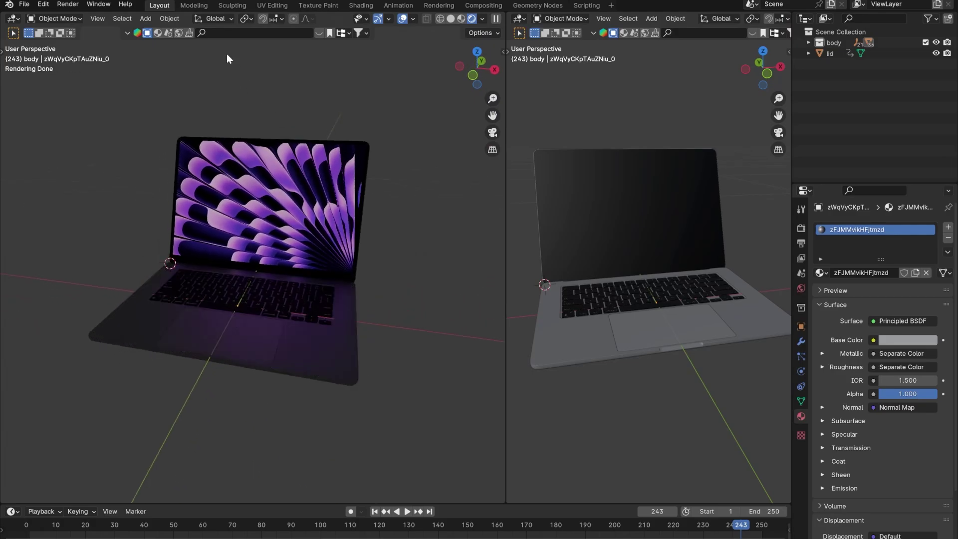
# Add a camera, look through it in the rendered view and enable the Camera to View lock.
pyautogui.click(145, 19)
pyautogui.click(157, 186)
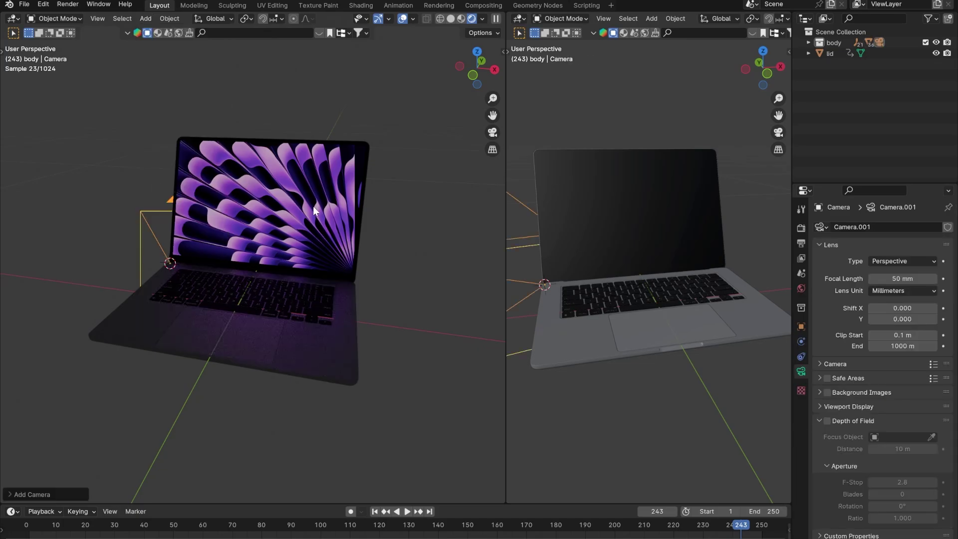
pyautogui.click(493, 133)
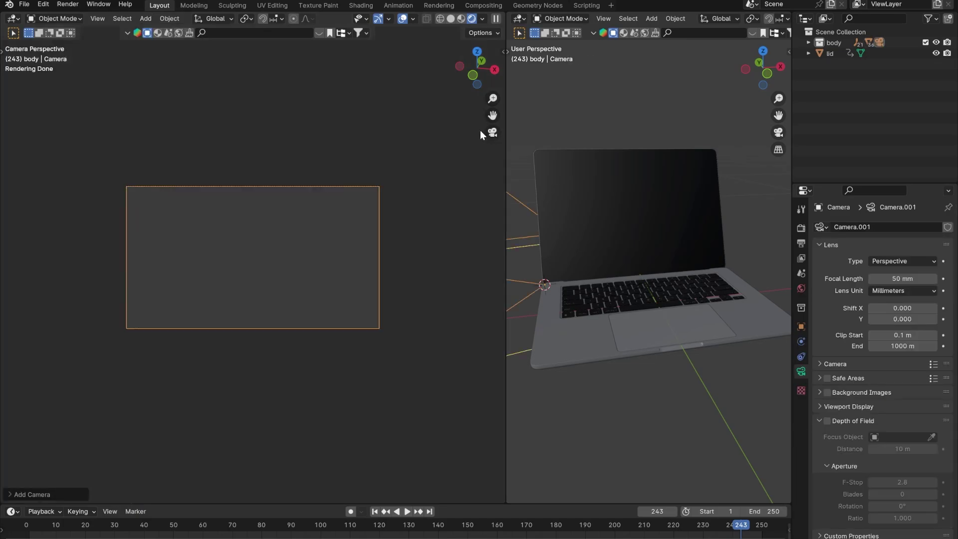
pyautogui.click(502, 51)
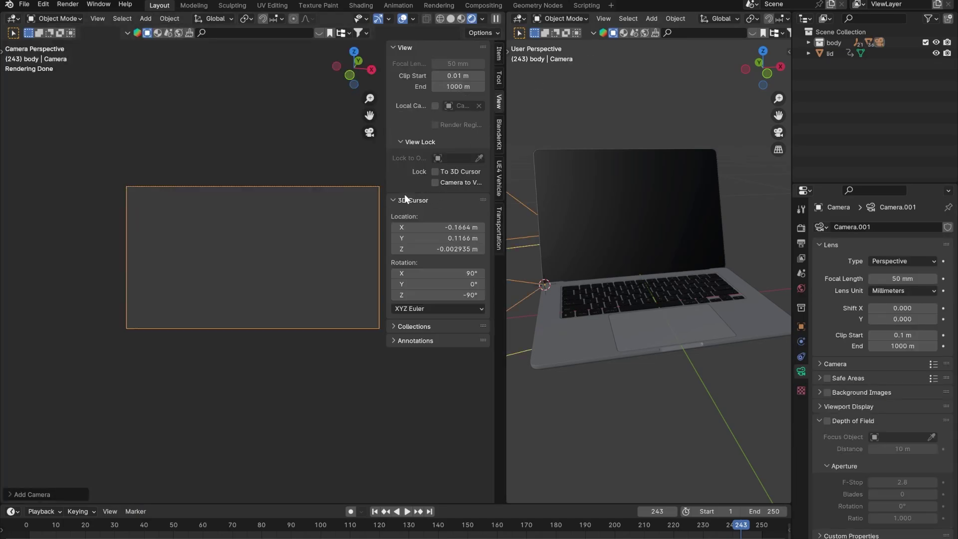
pyautogui.scroll(3, 262, 249)
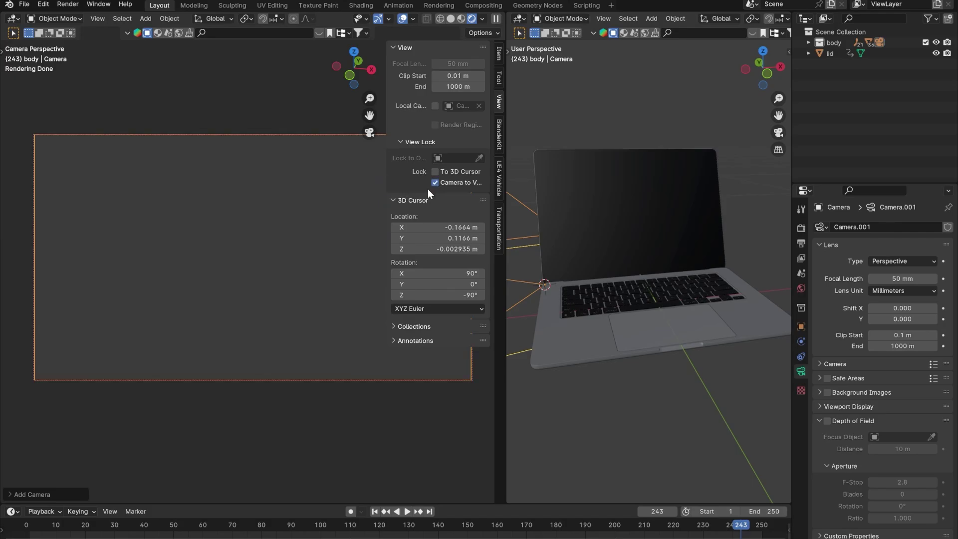
# Set the output resolution to 2000 px in X and 2000 px in Y.
pyautogui.click(801, 244)
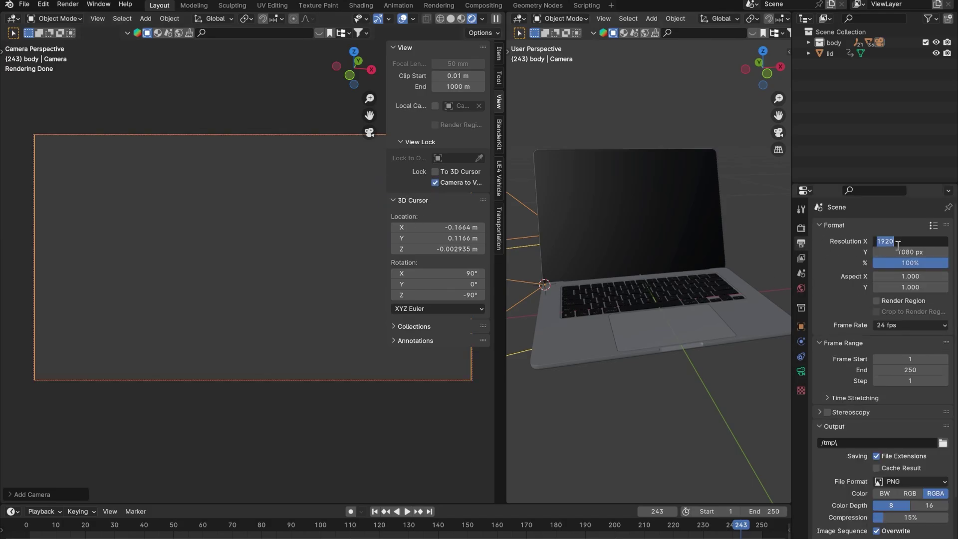
pyautogui.press('Tab')
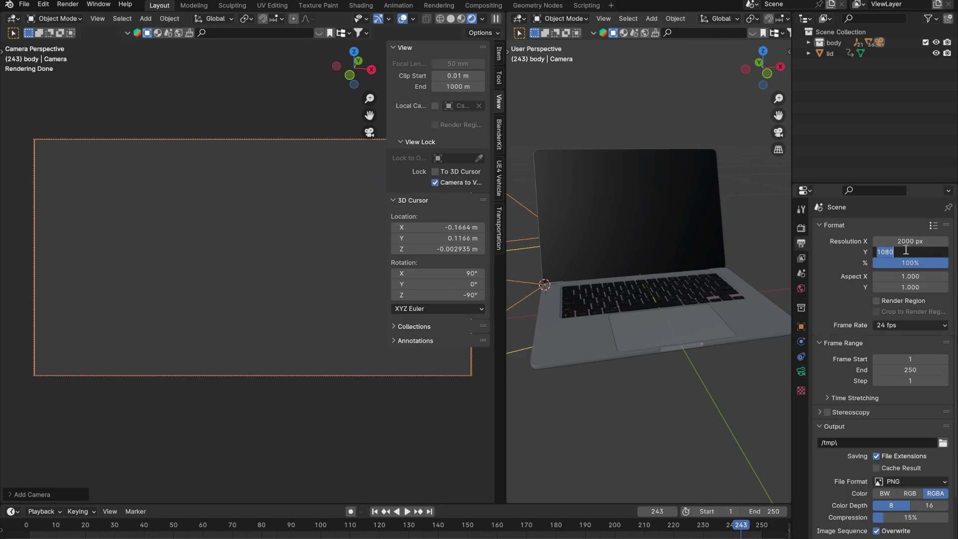
pyautogui.press('Return')
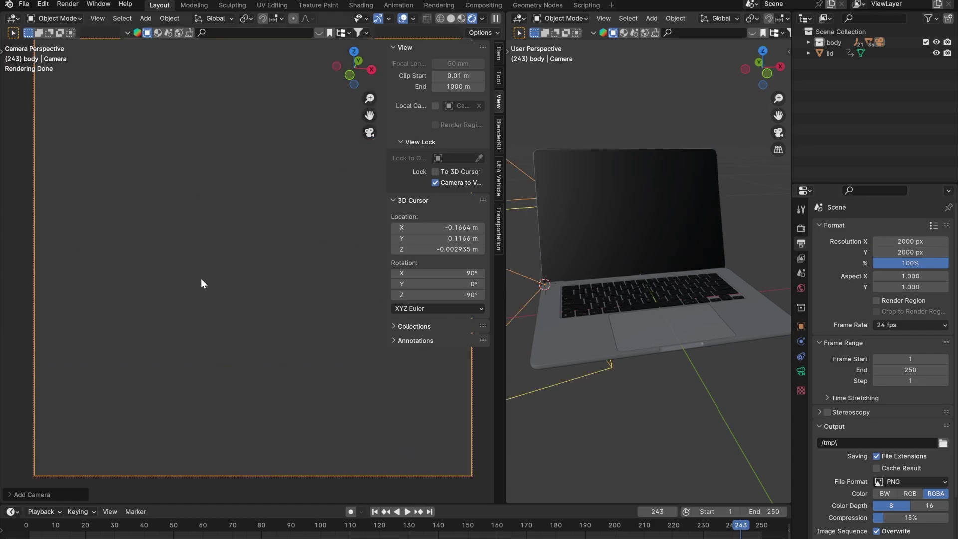
# Move the camera to frame the whole open laptop from a slightly raised three-quarter front angle.
pyautogui.scroll(-8, 271, 261)
pyautogui.moveTo(271, 261); pyautogui.dragTo(299, 261, button='middle')
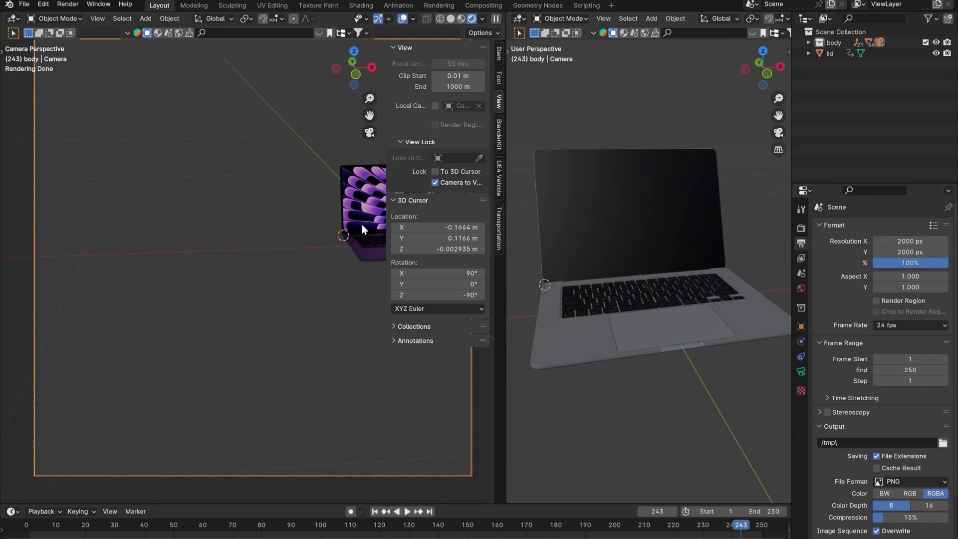
pyautogui.keyDown('shift'); pyautogui.moveTo(363, 225); pyautogui.dragTo(245, 276, button='middle'); pyautogui.keyUp('shift')
pyautogui.scroll(8, 243, 265)
pyautogui.scroll(-3, 335, 238)
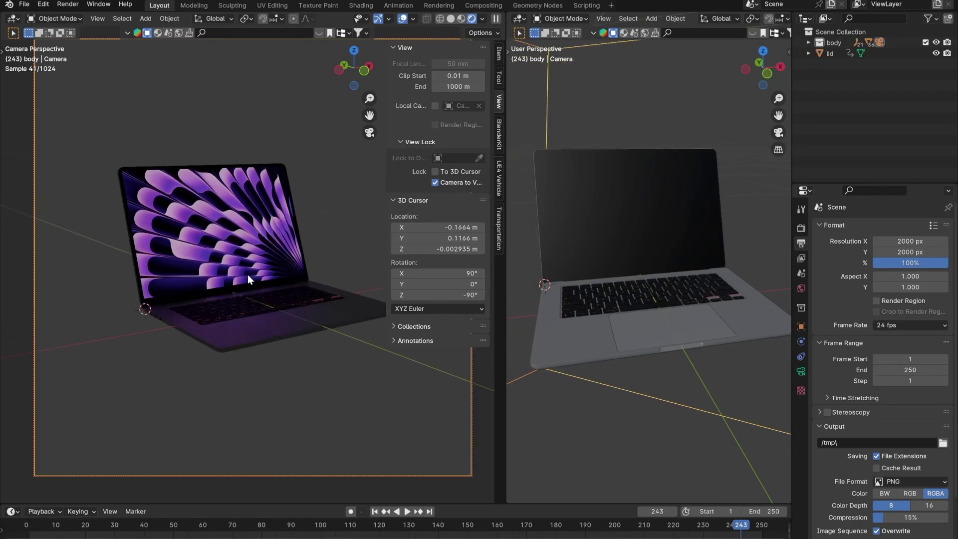
pyautogui.scroll(1, 247, 274)
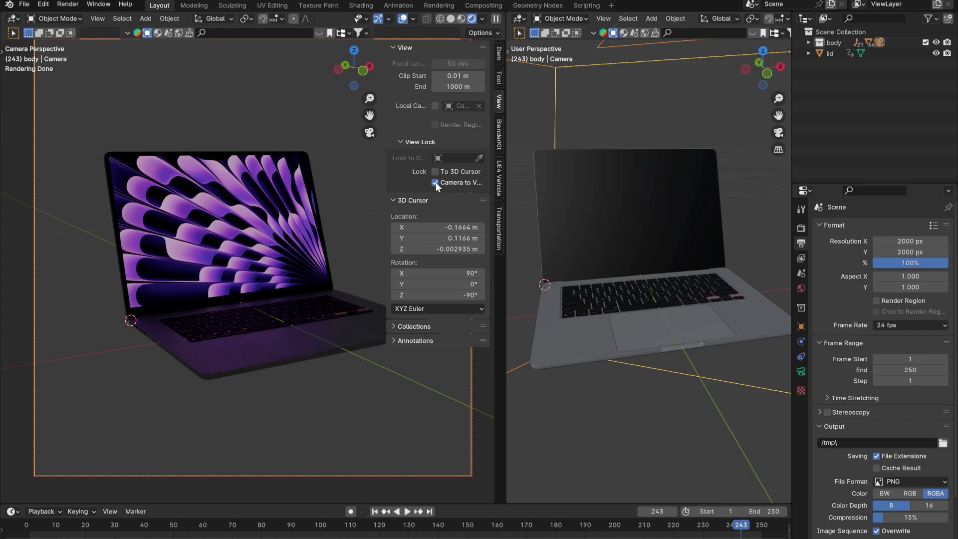
# Unlock the camera from the view, hide the sidebar and resize the two viewports to about equal widths.
pyautogui.press('n')
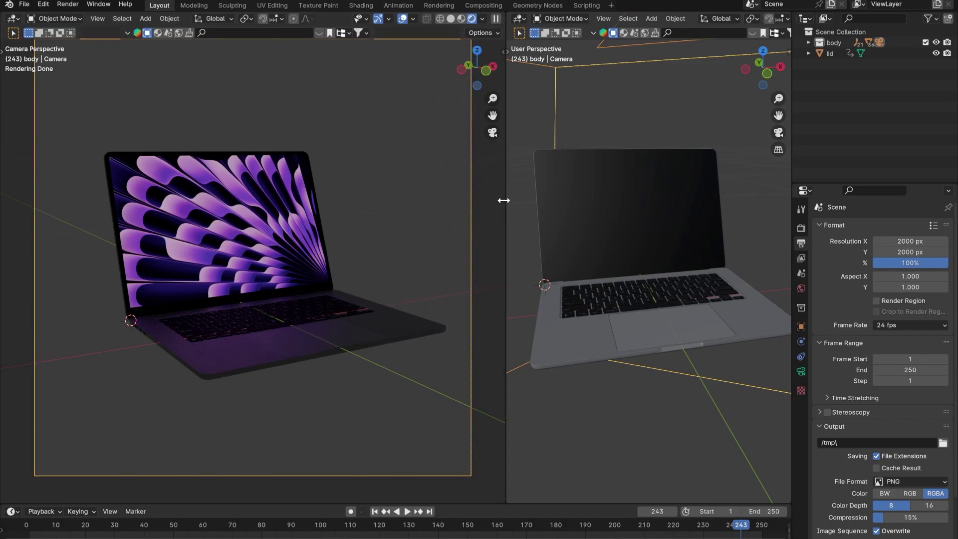
pyautogui.moveTo(504, 201); pyautogui.dragTo(391, 202)
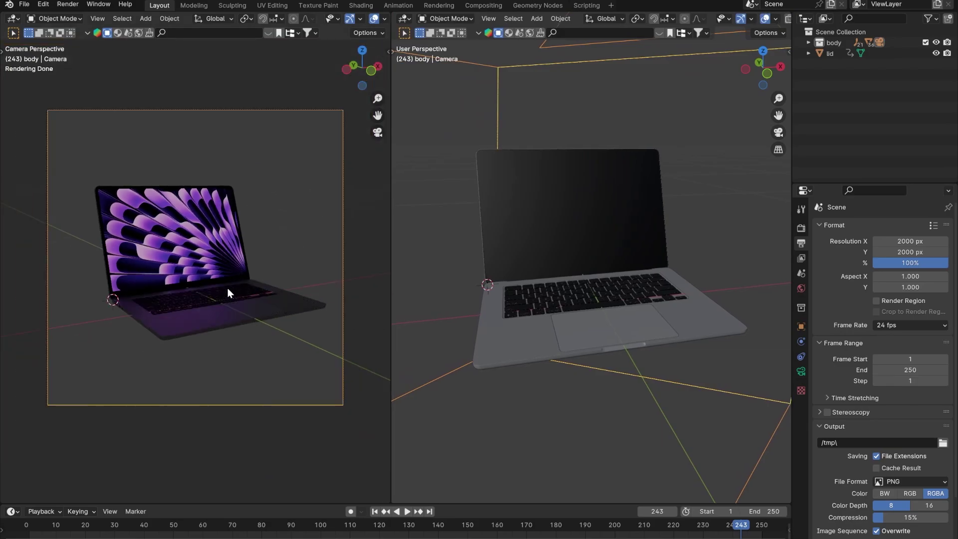
pyautogui.scroll(1, 219, 289)
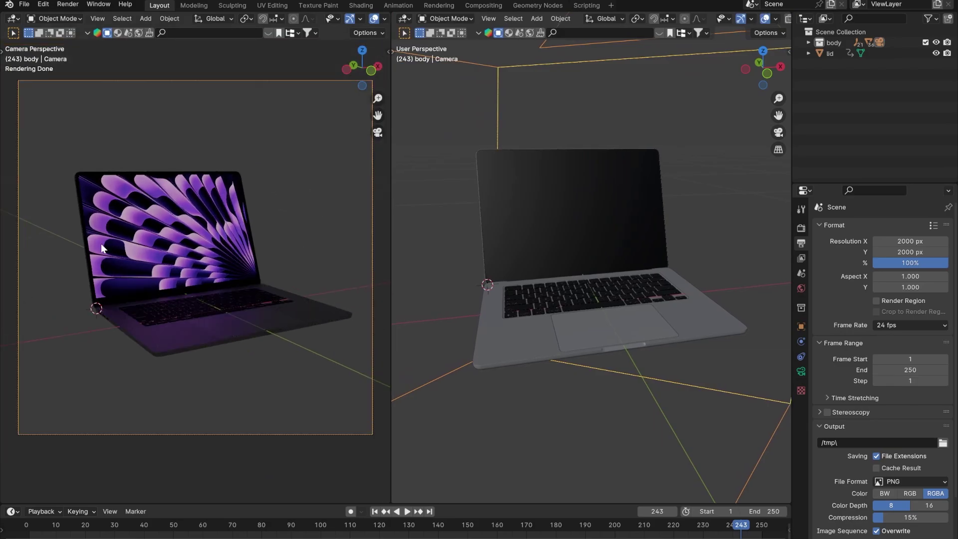
# Limit the rendered preview to the camera frame by marking a render region over it.
pyautogui.scroll(-1, 222, 263)
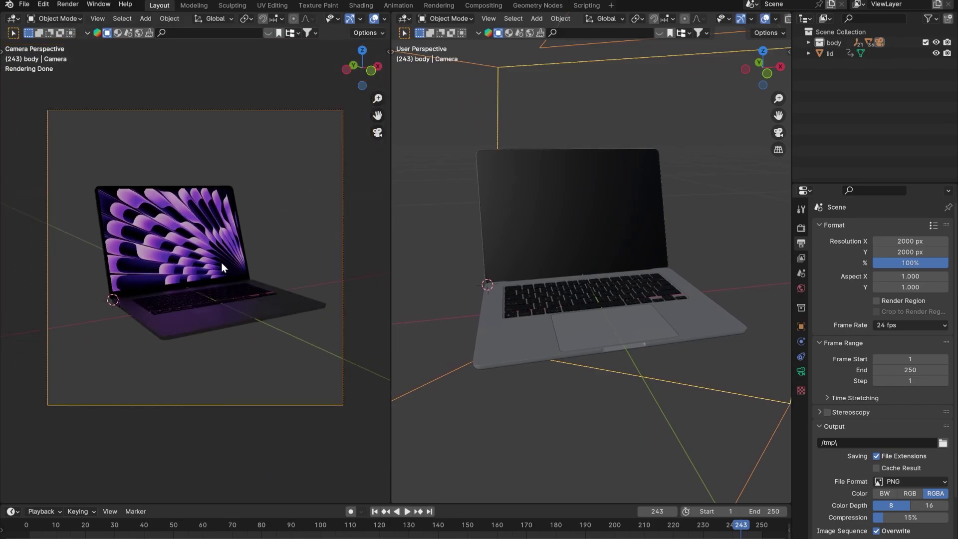
pyautogui.hotkey('ctrl', 'b')
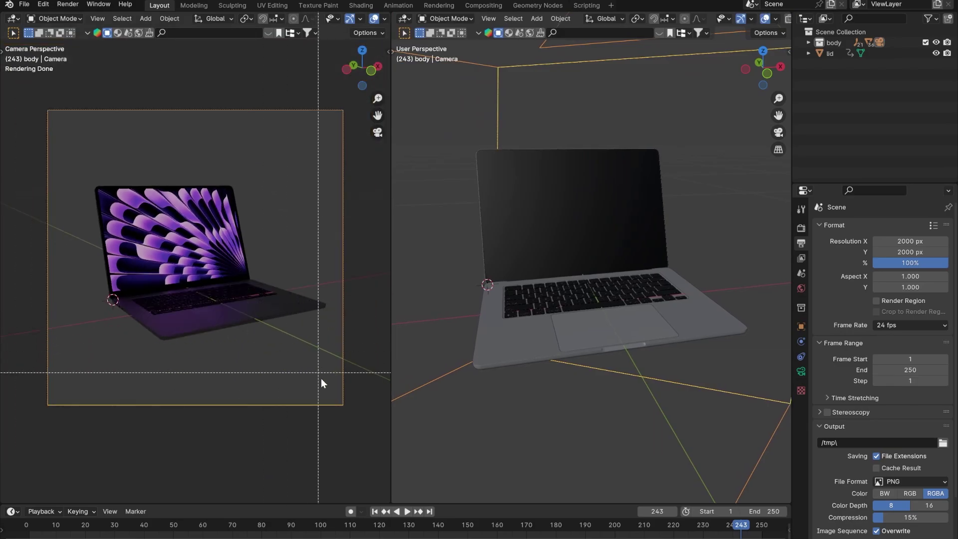
pyautogui.moveTo(371, 424); pyautogui.dragTo(17, 82)
pyautogui.scroll(1, 153, 220)
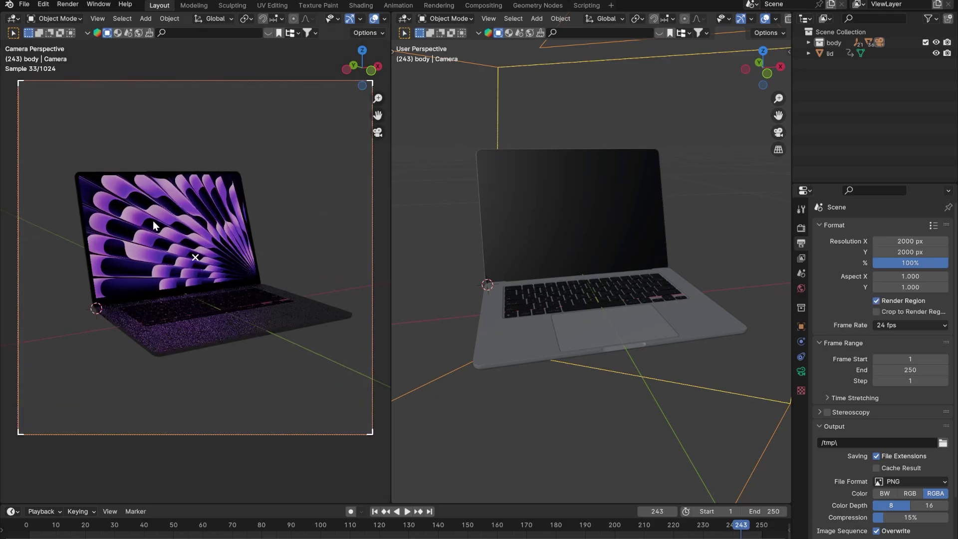
# Add an area light to the scene and scale it down to slightly wider than the laptop.
pyautogui.scroll(-5, 557, 266)
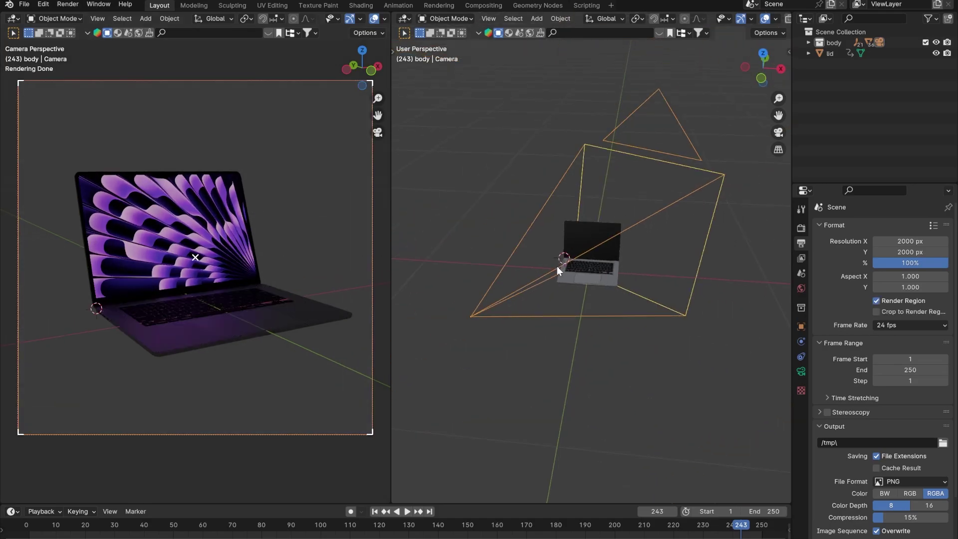
pyautogui.moveTo(557, 266); pyautogui.dragTo(645, 352, button='middle')
pyautogui.scroll(4, 620, 318)
pyautogui.moveTo(620, 319); pyautogui.dragTo(587, 310, button='middle')
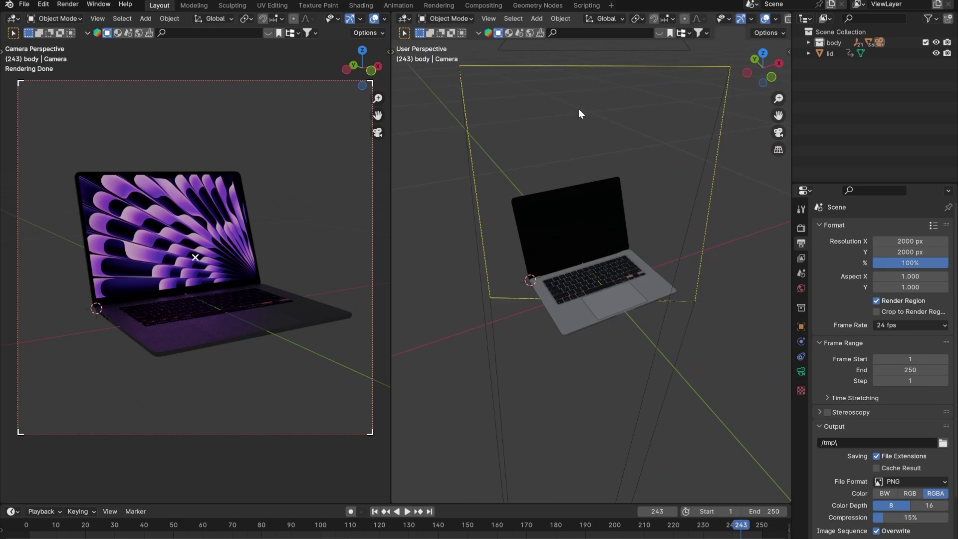
pyautogui.click(142, 20)
pyautogui.click(538, 19)
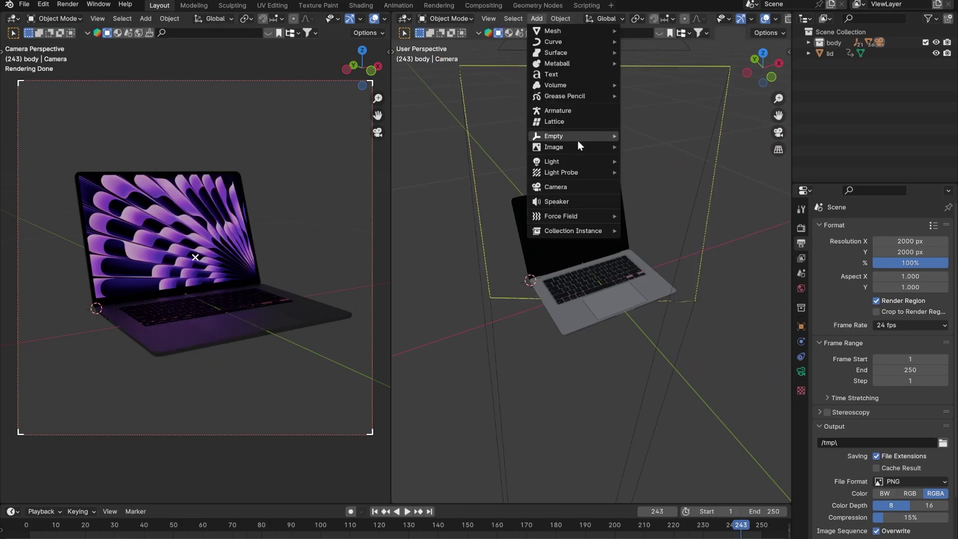
pyautogui.moveTo(562, 156)
pyautogui.click(635, 196)
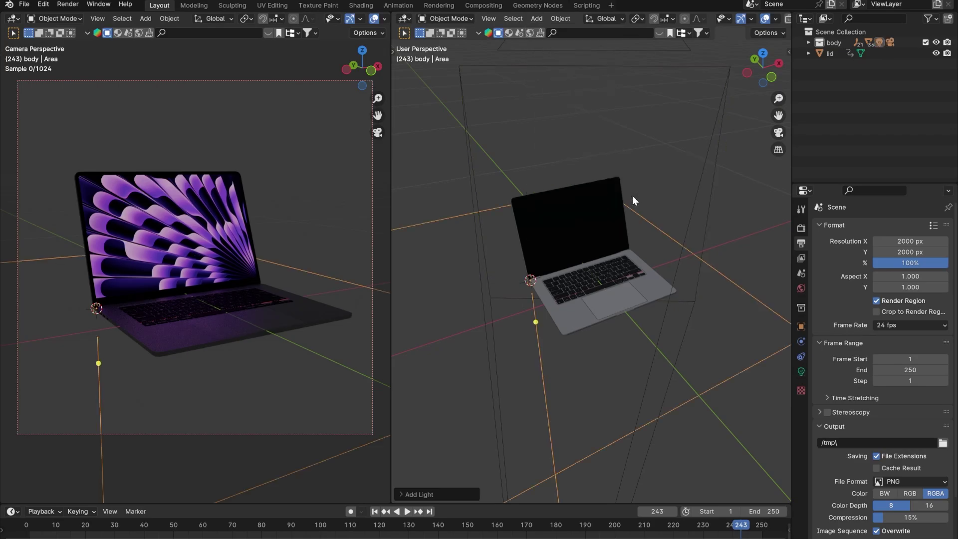
pyautogui.moveTo(604, 245)
pyautogui.mouseDown(button='middle')
pyautogui.moveTo(576, 275)
pyautogui.moveTo(614, 244)
pyautogui.mouseUp(button='middle')
pyautogui.press('s')
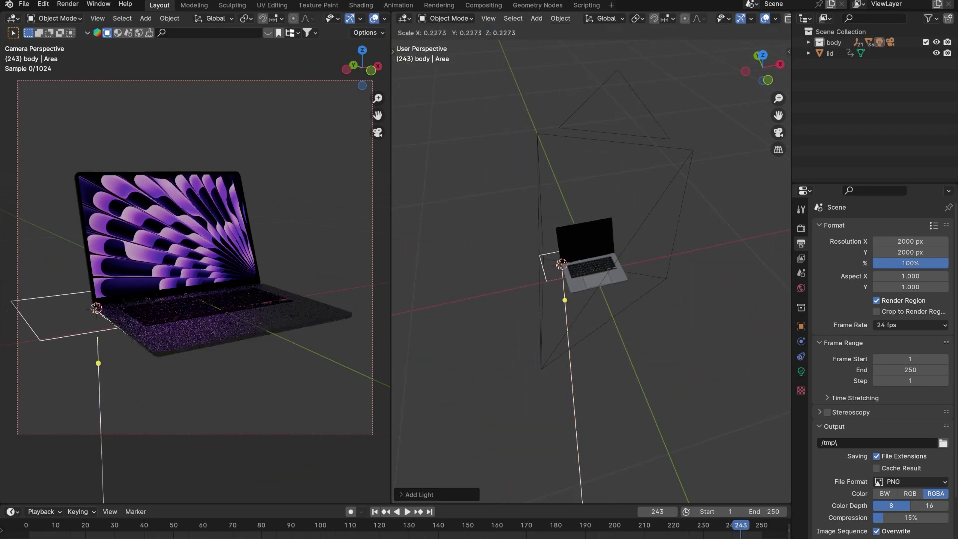
pyautogui.click(597, 247)
# Move the area light horizontally, with global Z locked, to the open space beside the laptop's left edge.
pyautogui.scroll(2, 597, 248)
pyautogui.press('g')
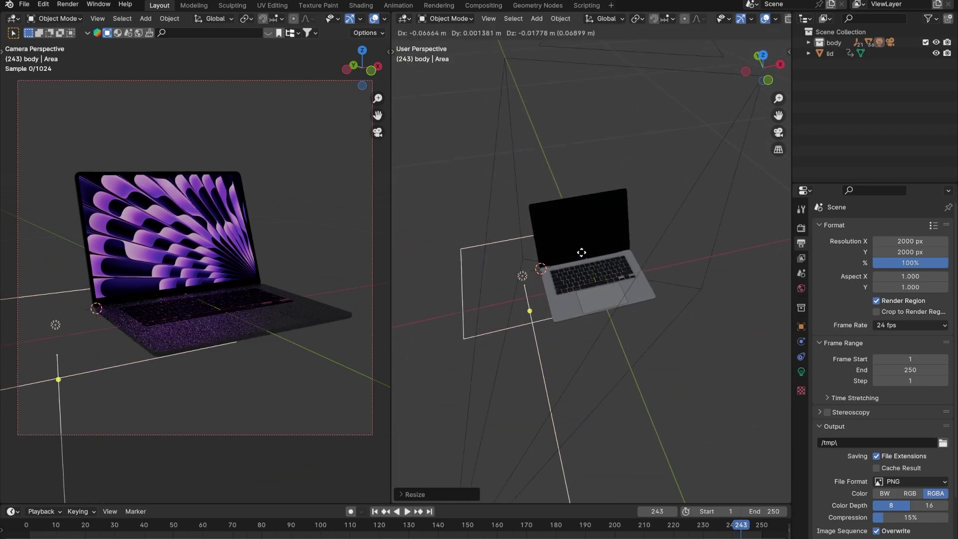
pyautogui.hotkey('shift', 'z')
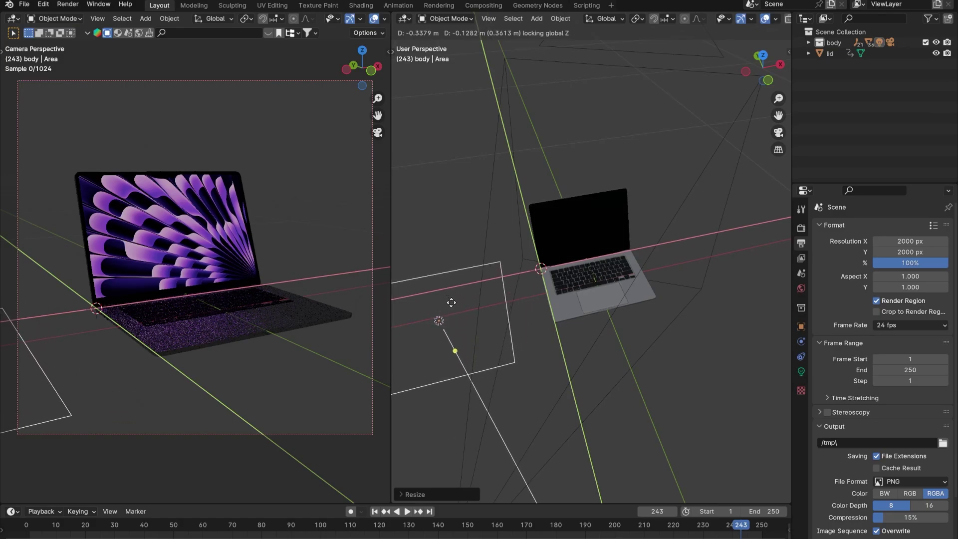
pyautogui.click(449, 324)
pyautogui.press('g')
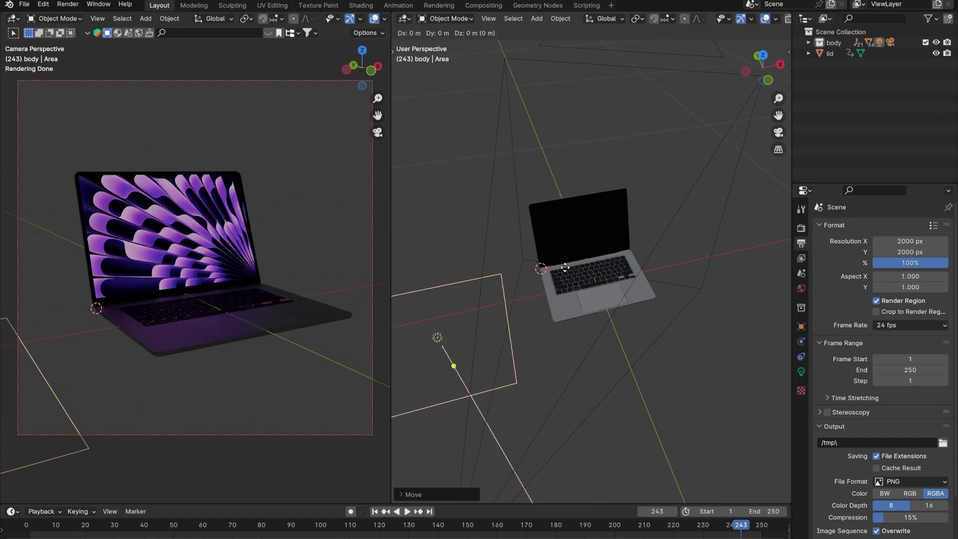
pyautogui.press('y')
pyautogui.rightClick(513, 278)
# Rotate the area light 90° about global Y and 180° about global Z so it faces the laptop.
pyautogui.write('r')
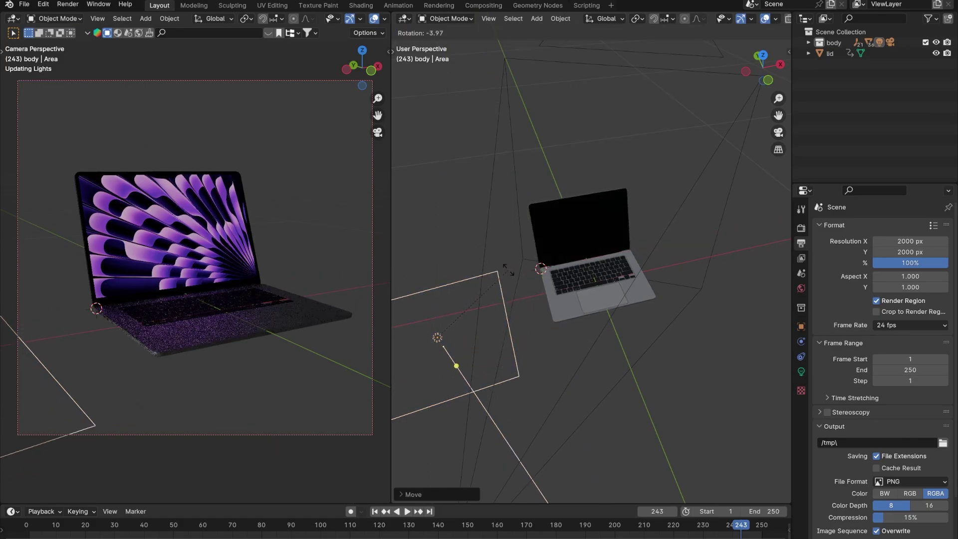
pyautogui.write('y90')
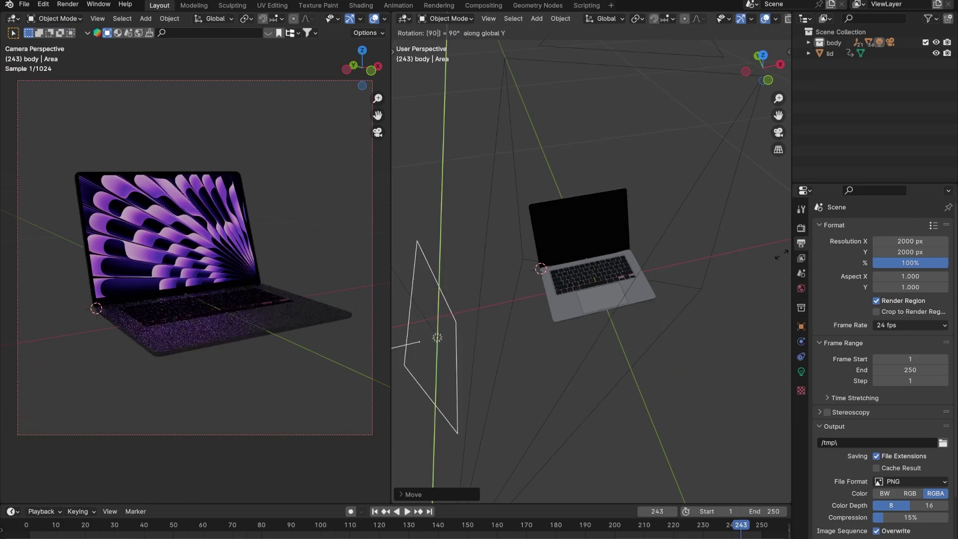
pyautogui.press('Return')
pyautogui.scroll(-1, 829, 302)
pyautogui.scroll(-3, 609, 299)
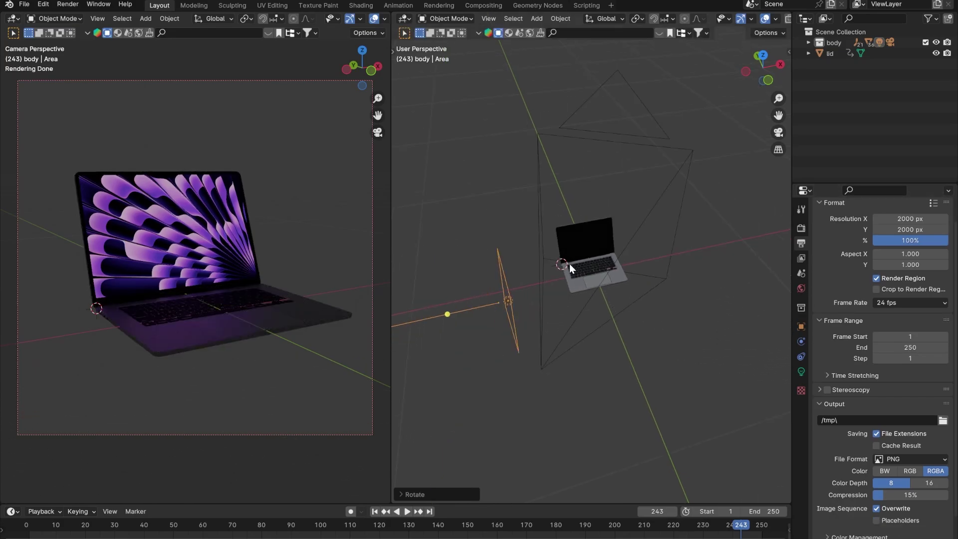
pyautogui.press('r')
pyautogui.press('z')
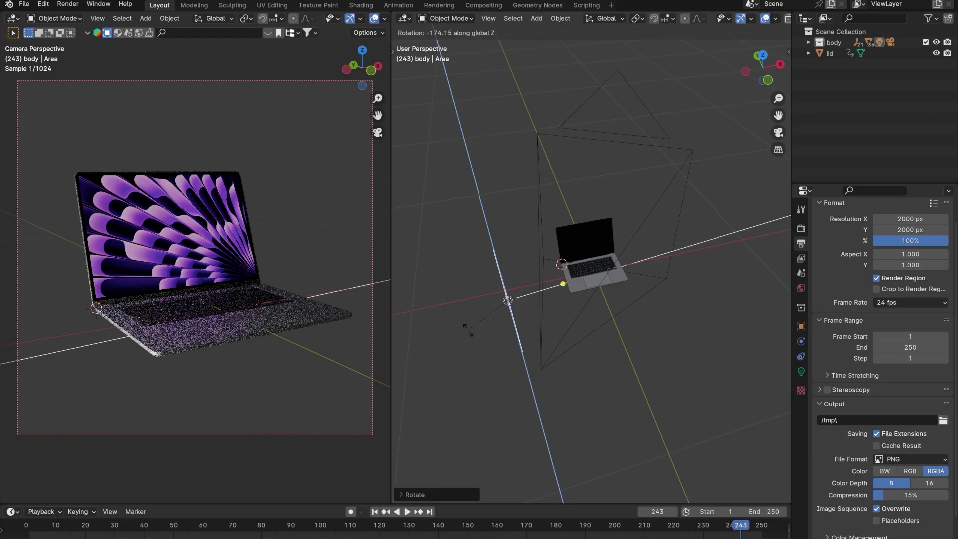
pyautogui.write('180')
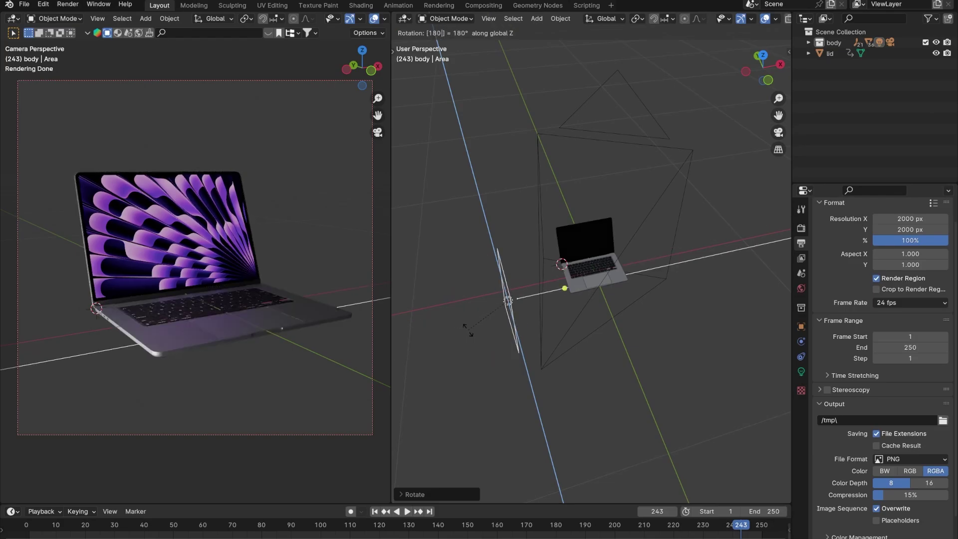
pyautogui.press('Return')
# Darken the world background colour to pure black.
pyautogui.moveTo(468, 330); pyautogui.dragTo(563, 285, button='middle')
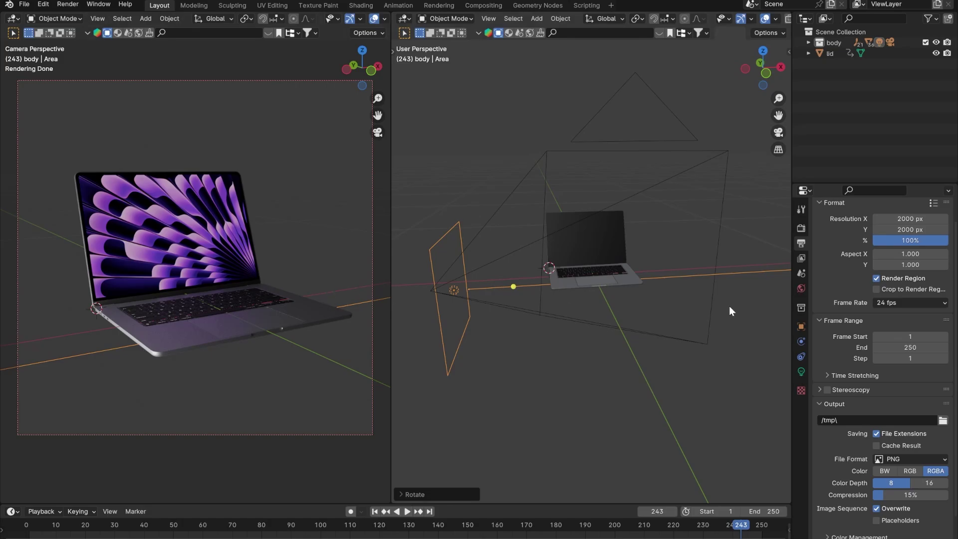
pyautogui.click(802, 289)
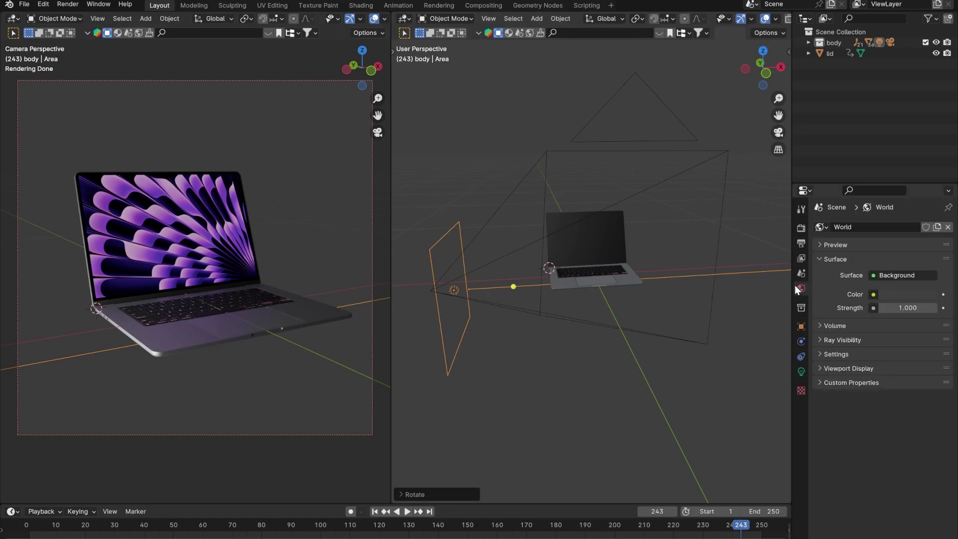
pyautogui.click(893, 295)
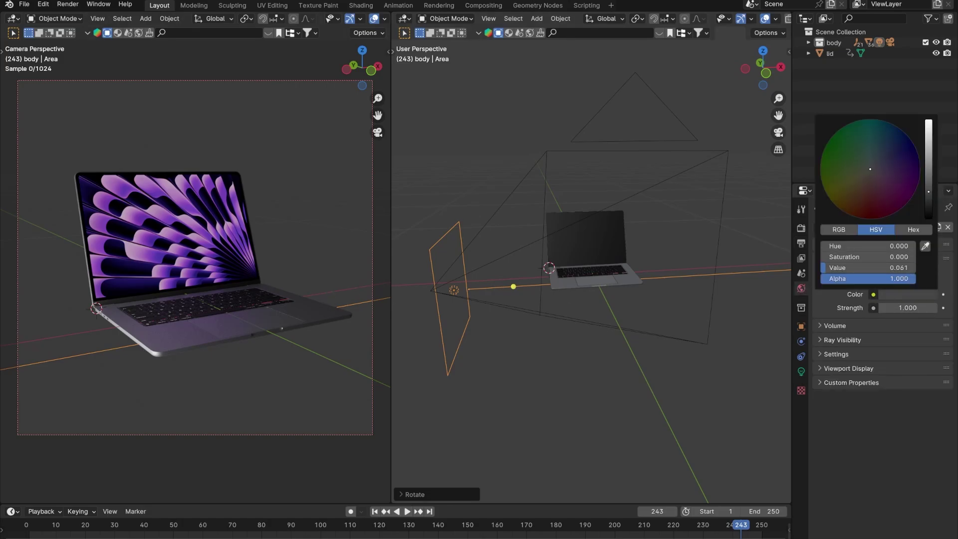
pyautogui.moveTo(929, 192); pyautogui.dragTo(929, 219)
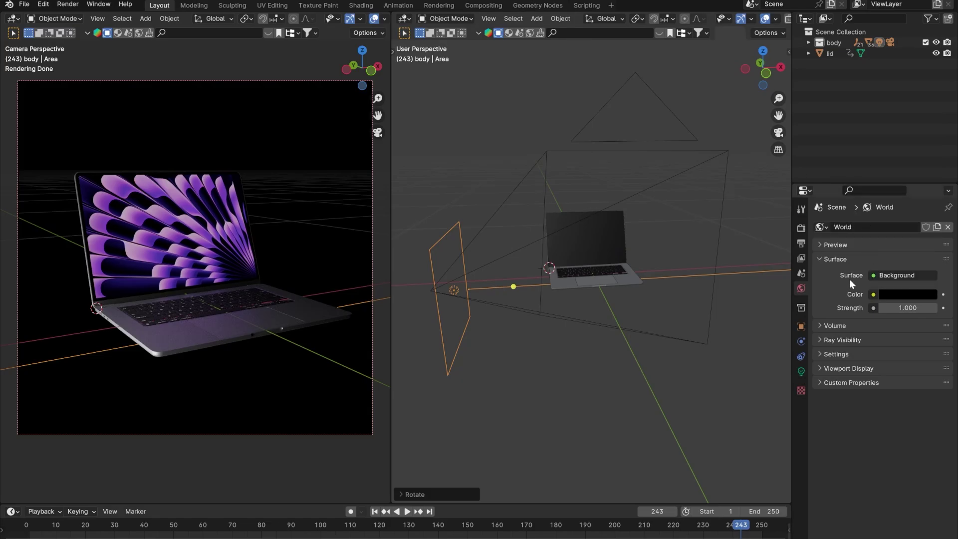
# Try a white world background with value 1.000, check the laptop's look and return the colour to black.
pyautogui.click(878, 296)
pyautogui.moveTo(924, 212); pyautogui.dragTo(928, 122)
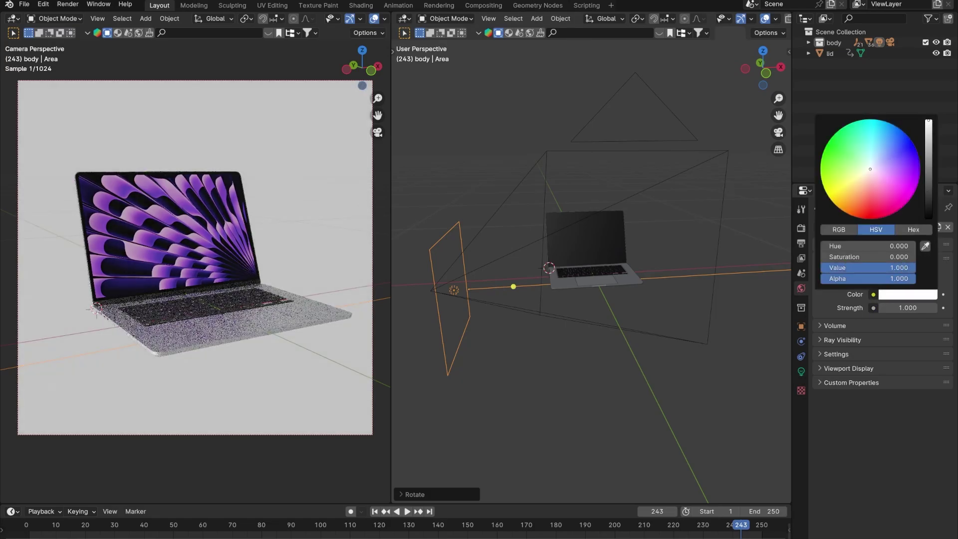
pyautogui.scroll(2, 240, 322)
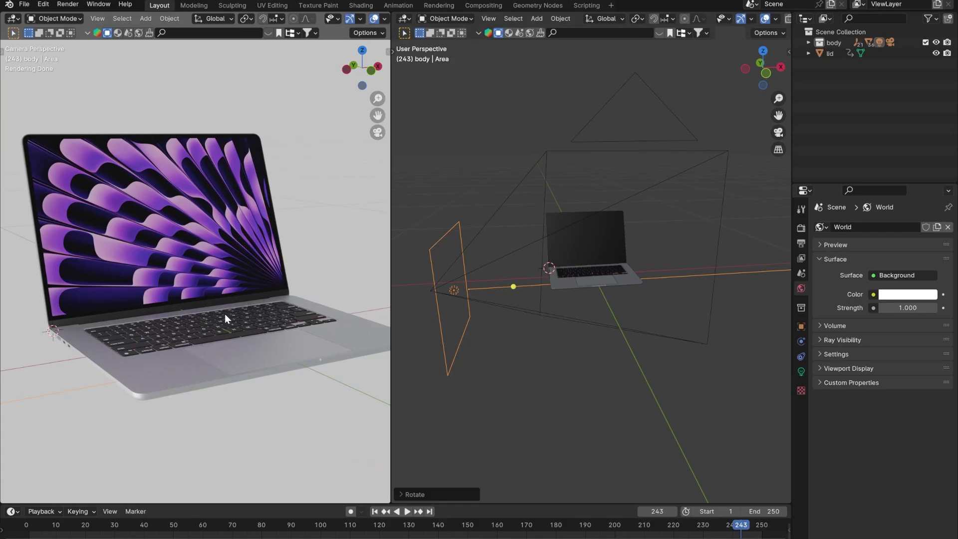
pyautogui.scroll(-2, 224, 314)
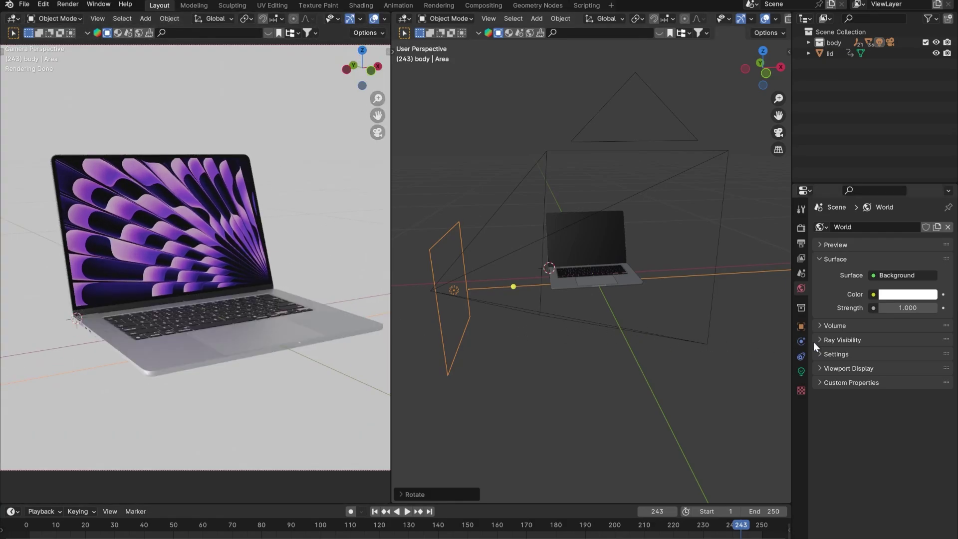
pyautogui.click(901, 296)
pyautogui.moveTo(930, 173); pyautogui.dragTo(929, 218)
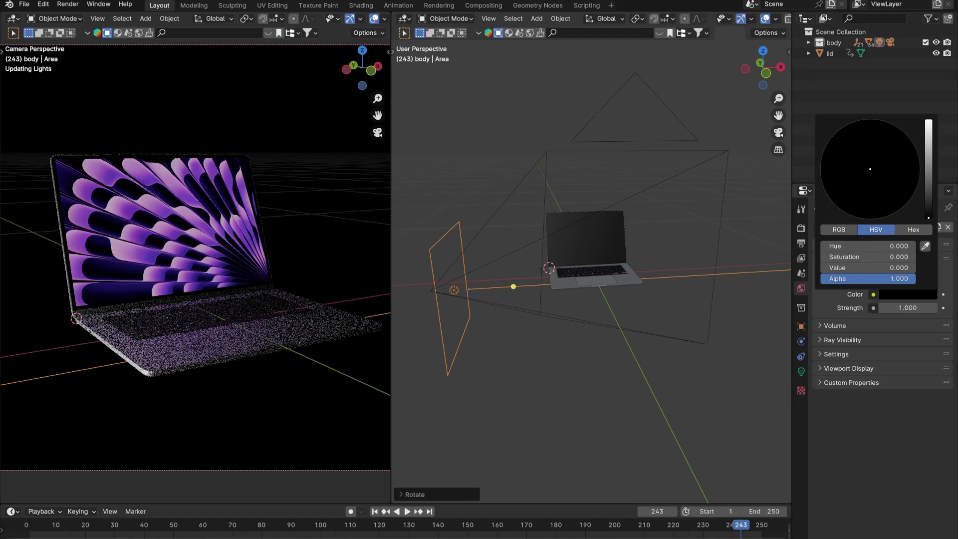
# Select the area light, show the working view from the top and hide the overlays in the rendered camera view.
pyautogui.click(440, 408)
pyautogui.click(455, 288)
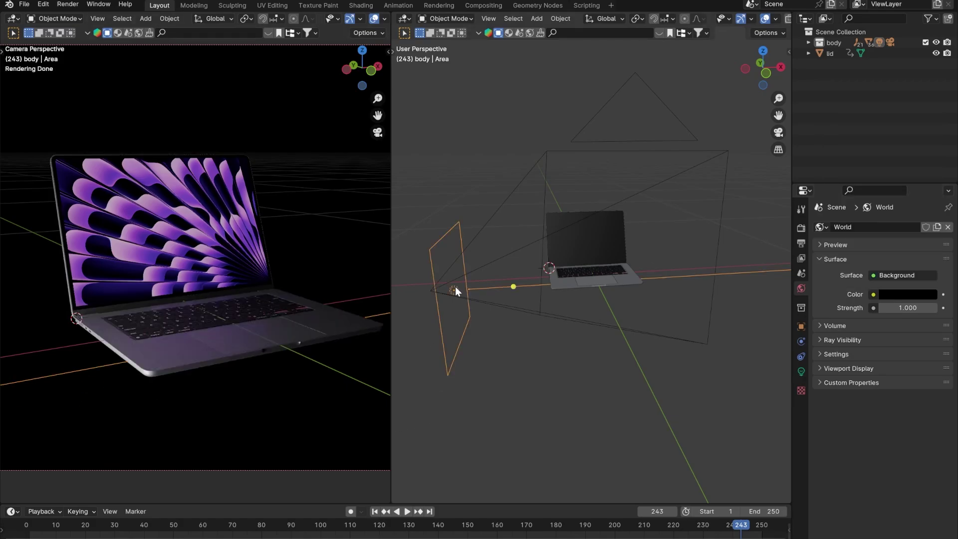
pyautogui.press('KP_7')
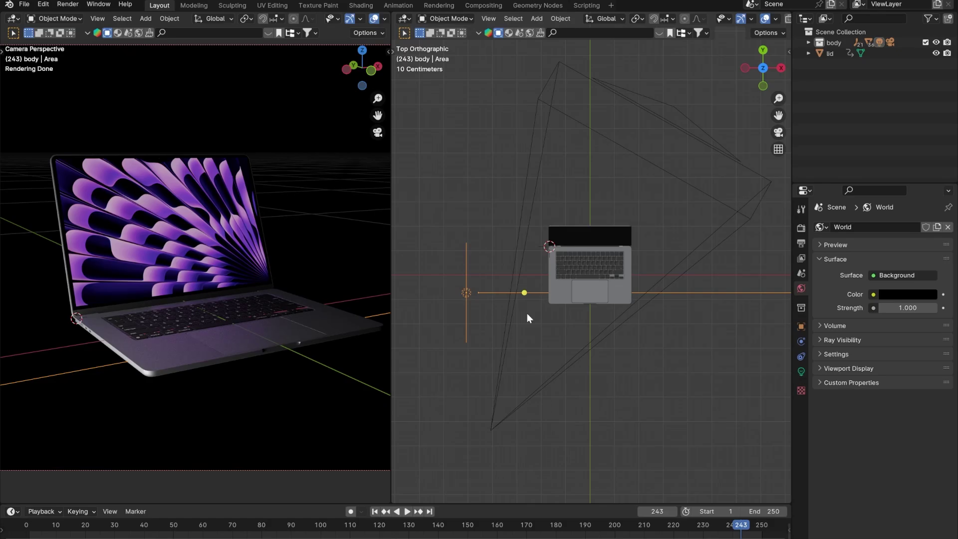
pyautogui.click(373, 19)
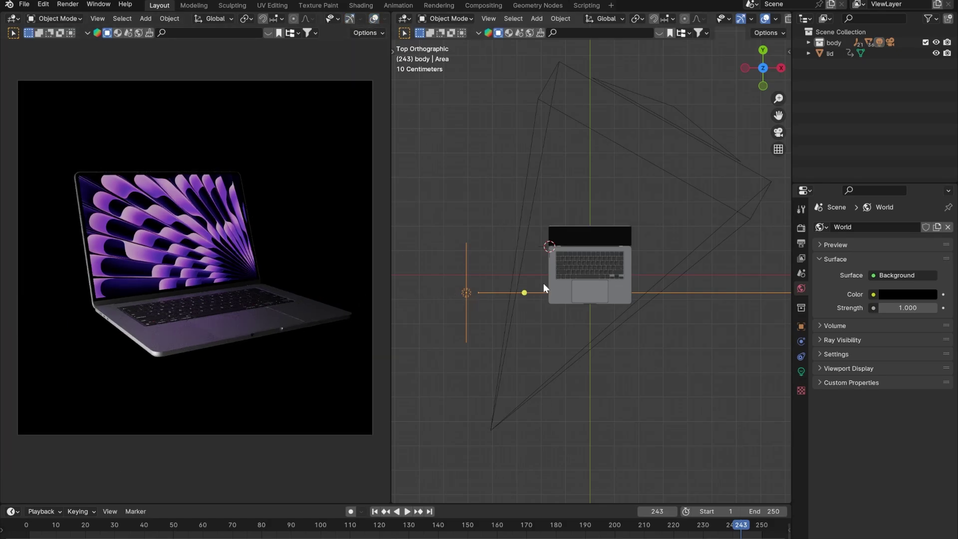
# Turn the area light and place it behind the laptop's left rear corner, pointing toward the laptop.
pyautogui.press('r')
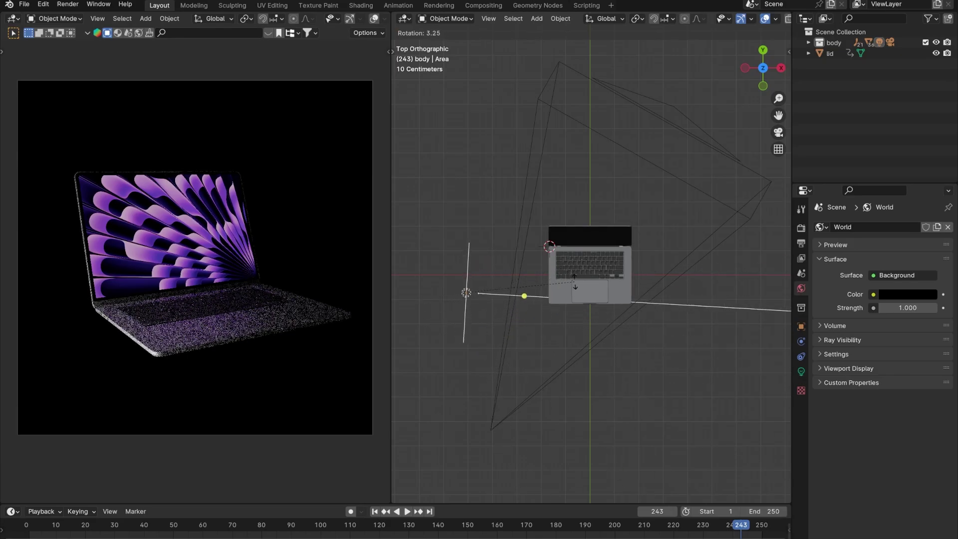
pyautogui.click(504, 381)
pyautogui.press('g')
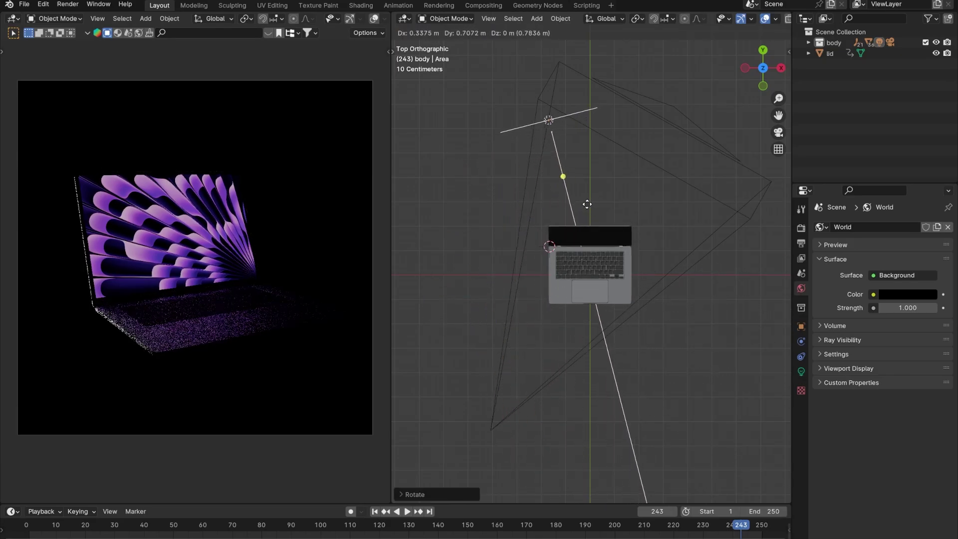
pyautogui.click(565, 214)
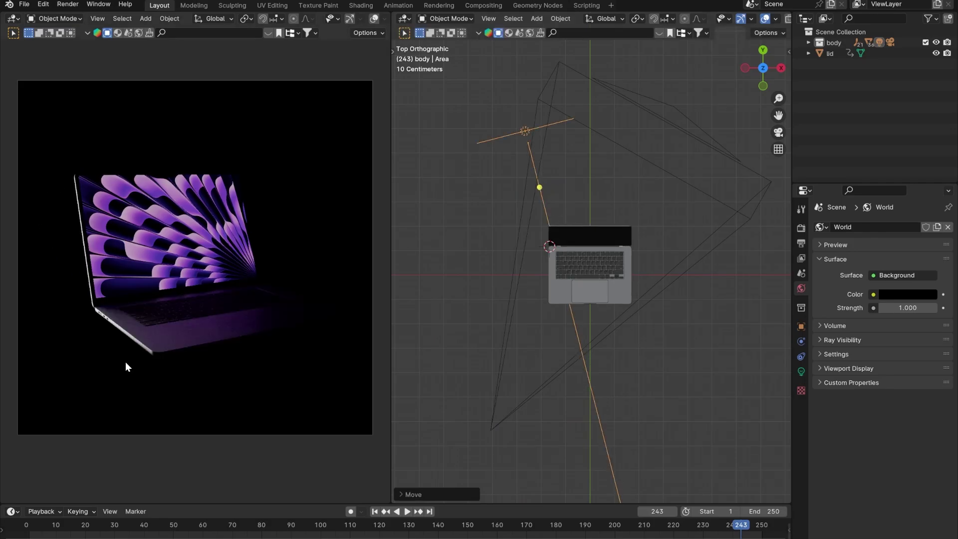
# Duplicate the area light to behind the laptop's right rear corner, rotate it toward the laptop and shift it closer.
pyautogui.hotkey('shift', 'd')
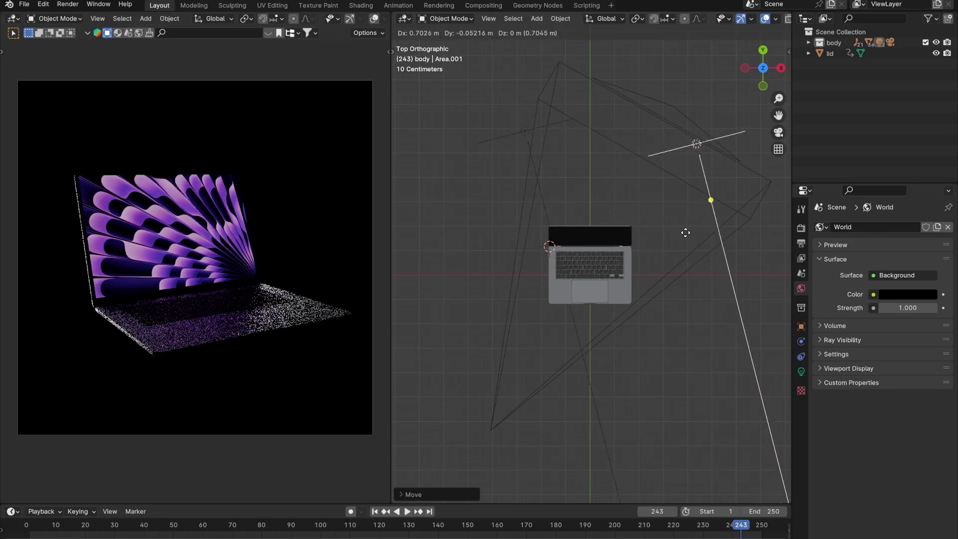
pyautogui.click(686, 232)
pyautogui.press('r')
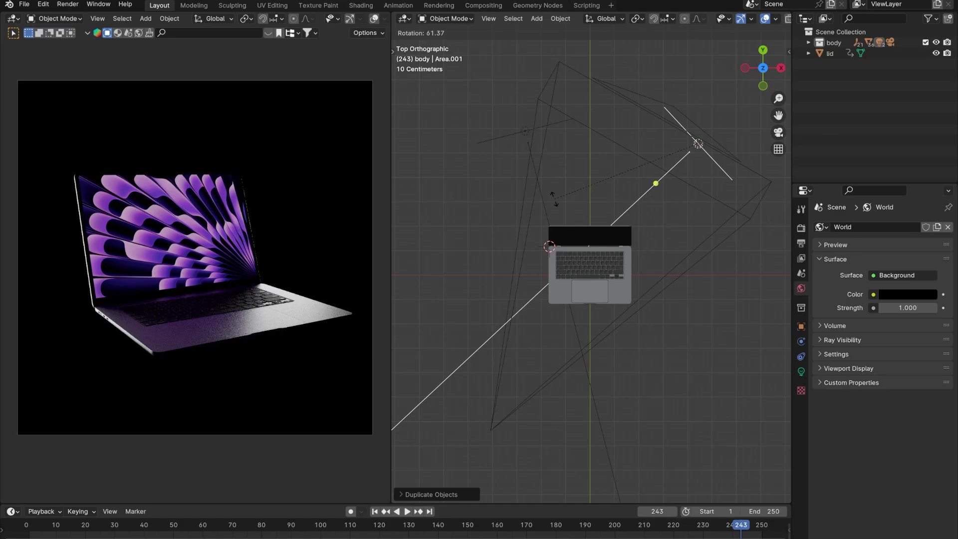
pyautogui.click(586, 219)
pyautogui.press('g')
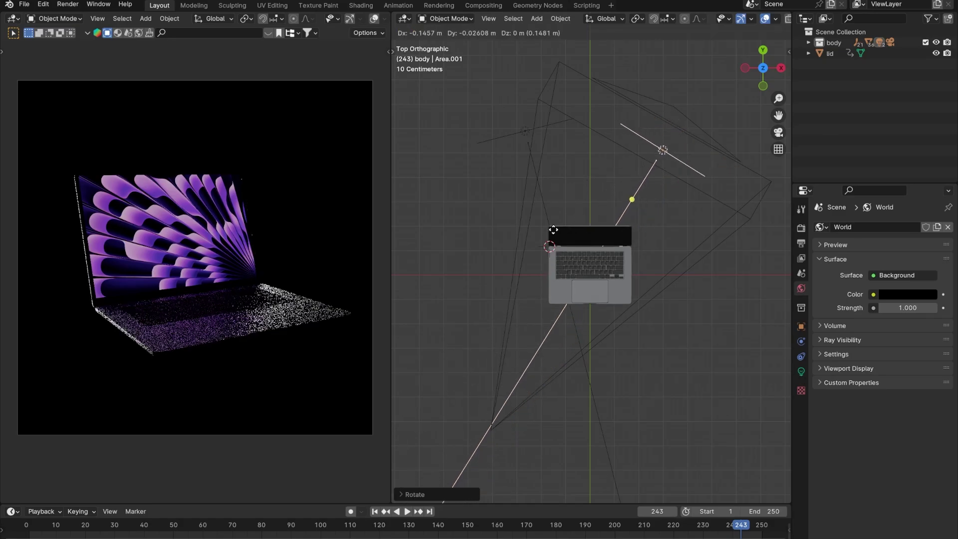
pyautogui.click(555, 230)
# Duplicate the rear right area light to the laptop's front right corner, turn it toward the laptop and enlarge it.
pyautogui.hotkey('shift', 'd')
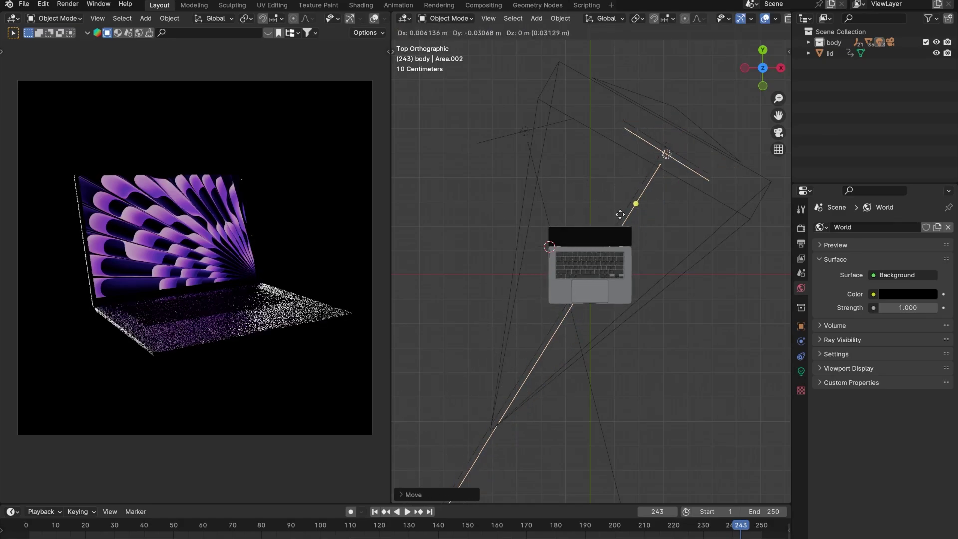
pyautogui.press('y')
pyautogui.click(632, 289)
pyautogui.press('r')
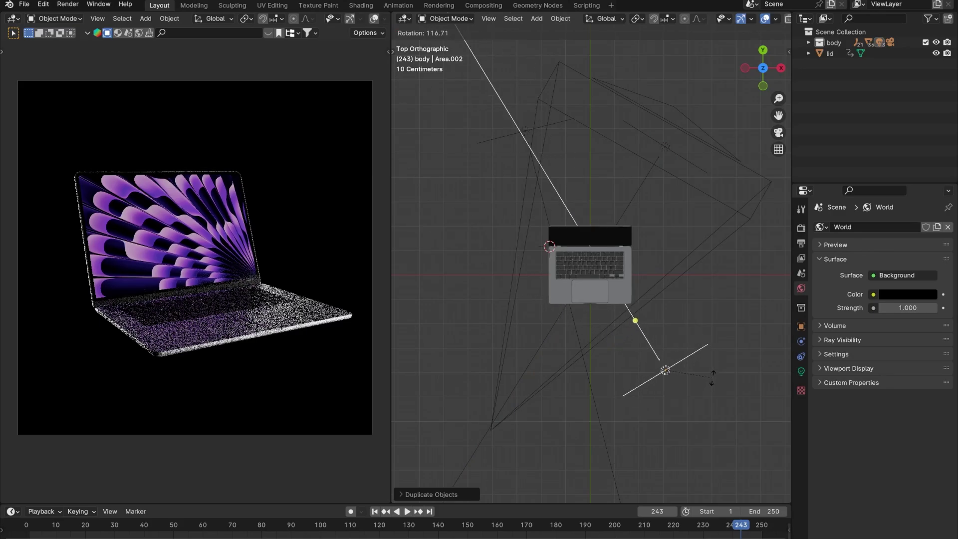
pyautogui.click(703, 349)
pyautogui.press('s')
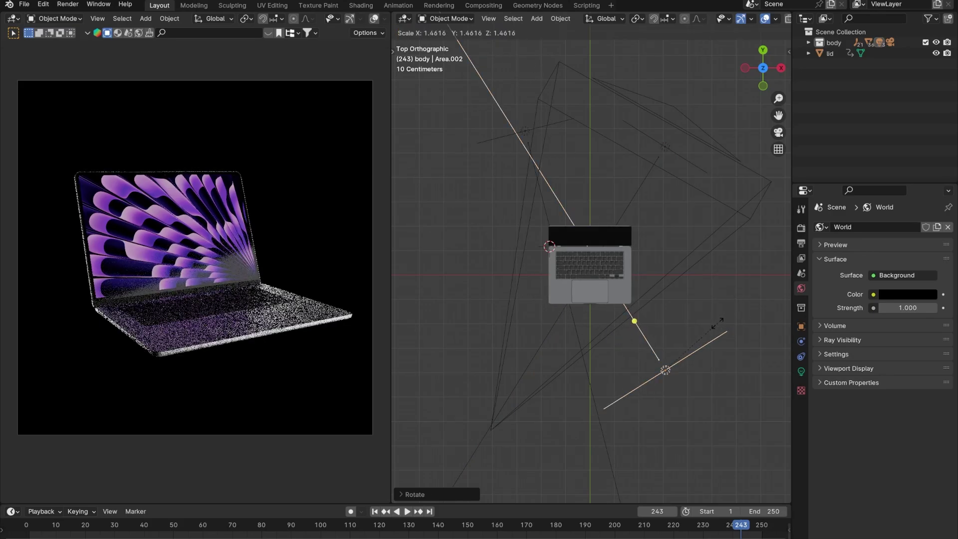
pyautogui.click(718, 324)
# Narrow the front right area light along the X axis and raise it vertically.
pyautogui.moveTo(609, 361); pyautogui.dragTo(686, 202, button='middle')
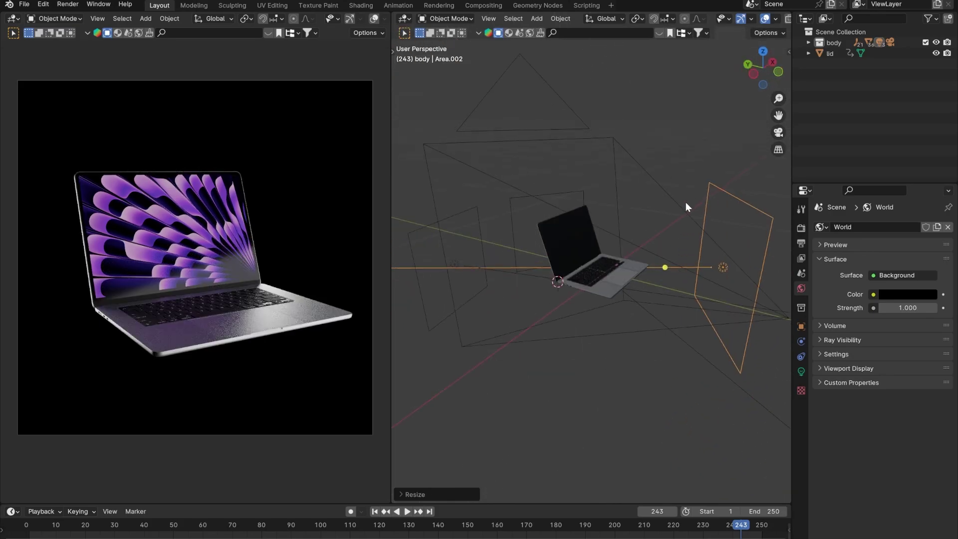
pyautogui.press('s')
pyautogui.press('x')
pyautogui.click(712, 255)
pyautogui.press('g')
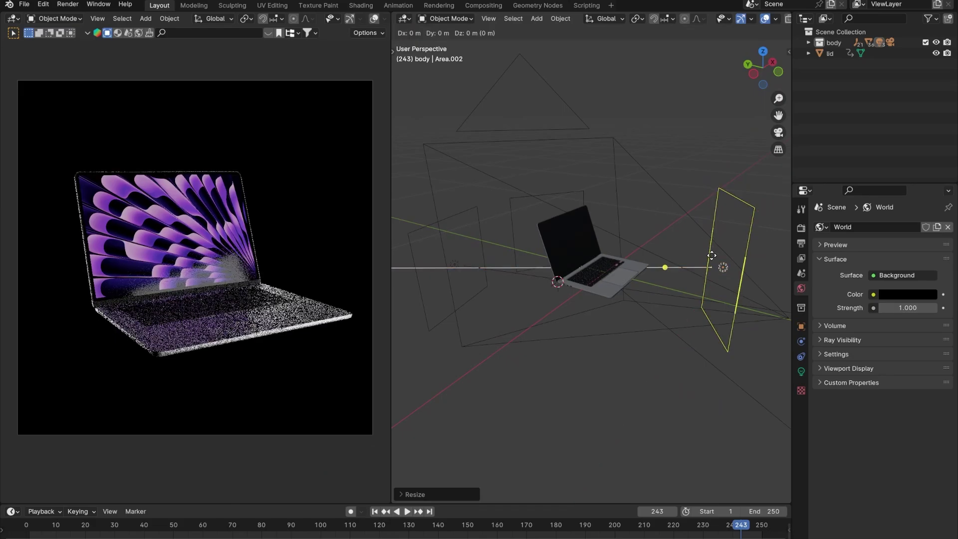
pyautogui.press('z')
pyautogui.click(712, 205)
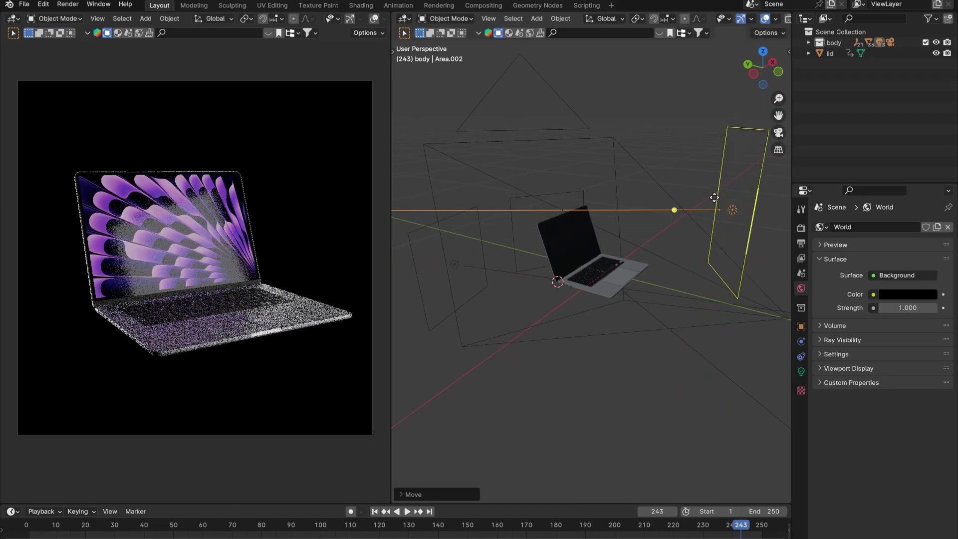
# Shift the front right area light slightly farther away from the laptop in the top view.
pyautogui.press('KP_5')
pyautogui.moveTo(665, 268); pyautogui.dragTo(563, 285, button='middle')
pyautogui.press('KP_7')
pyautogui.press('g')
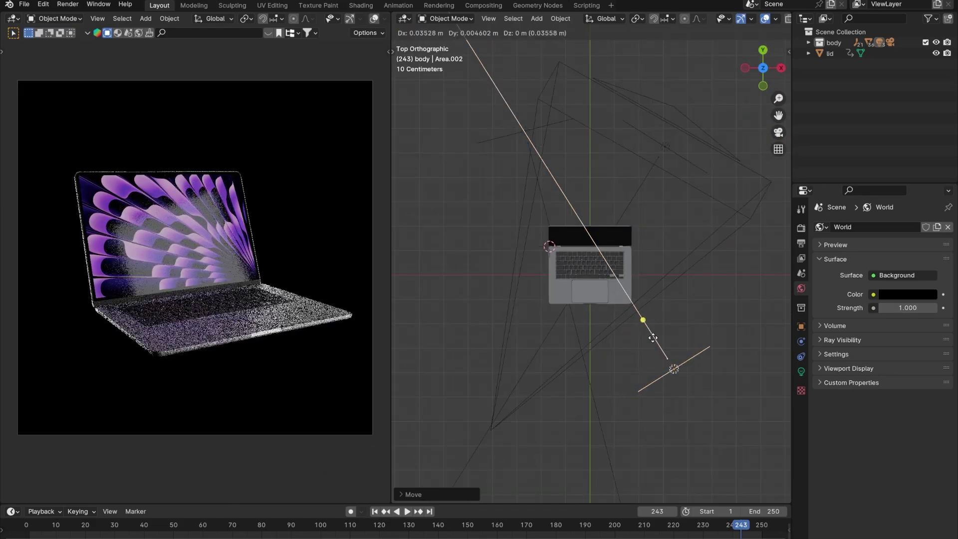
pyautogui.click(667, 334)
# Duplicate the front right area light to the laptop's front left side and rotate it toward the laptop.
pyautogui.hotkey('shift', 'd')
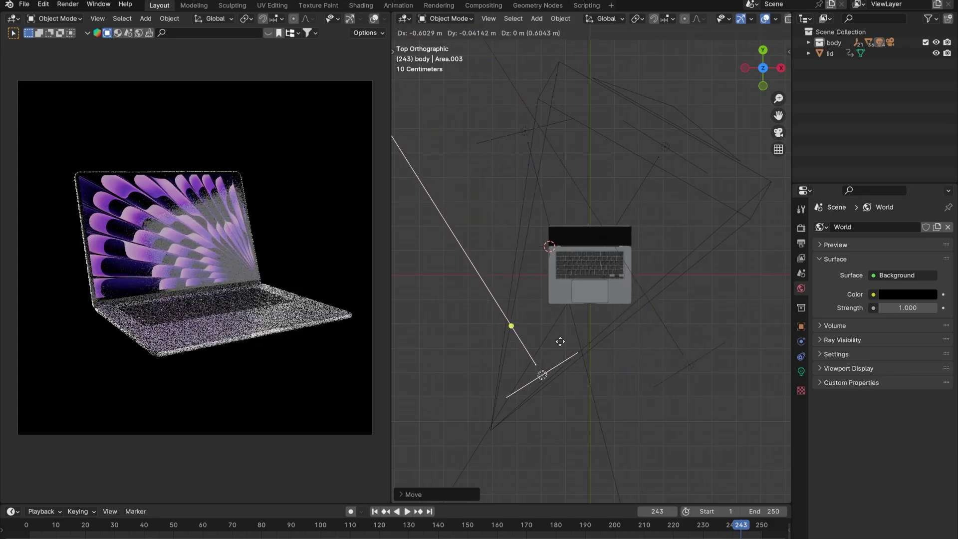
pyautogui.click(497, 305)
pyautogui.press('r')
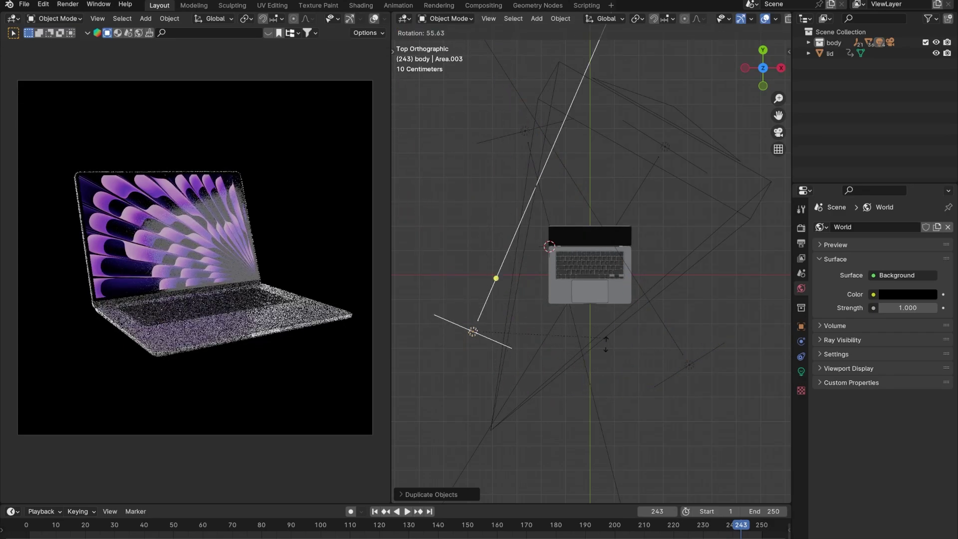
pyautogui.click(559, 370)
# Scale down the front left area light and reposition it to the left of the laptop in the top view.
pyautogui.moveTo(558, 370); pyautogui.dragTo(519, 280, button='middle')
pyautogui.press('s')
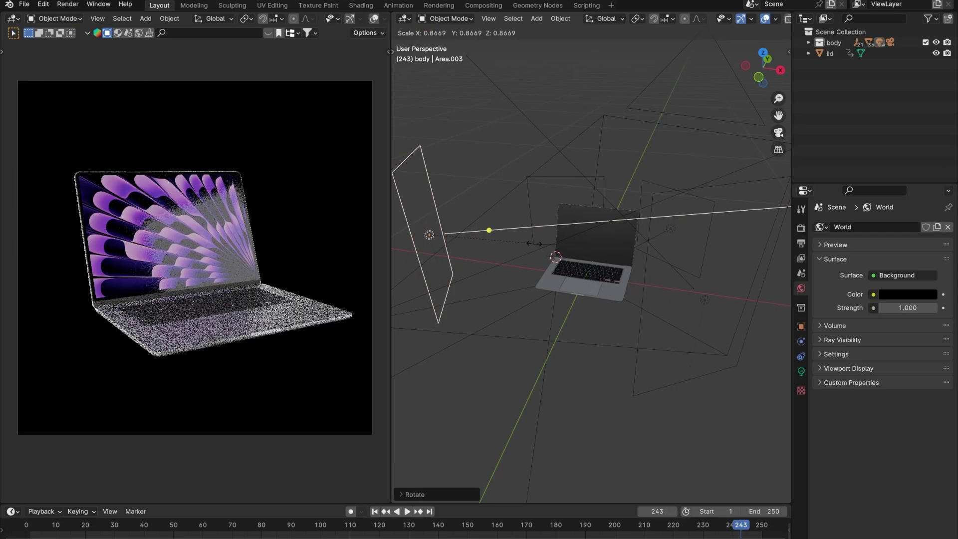
pyautogui.click(494, 272)
pyautogui.press('KP_7')
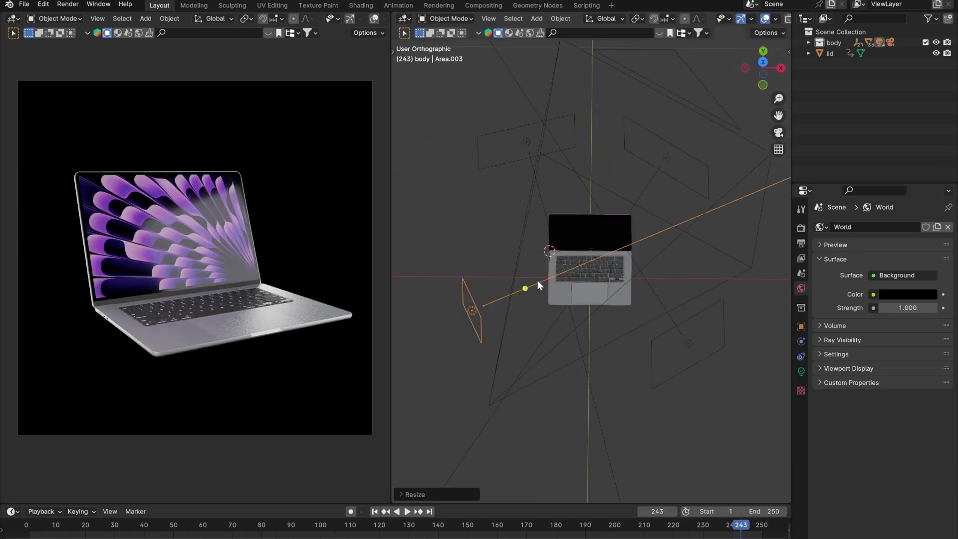
pyautogui.press('g')
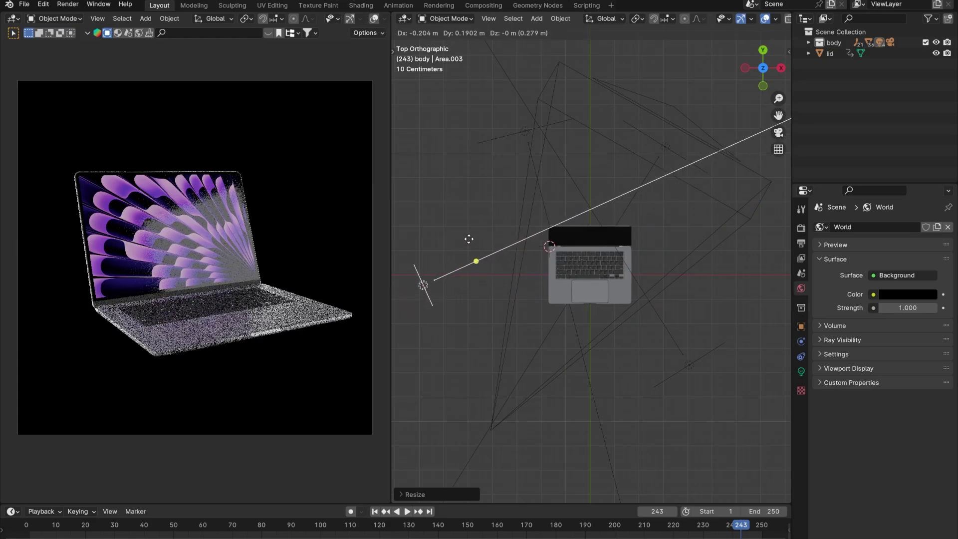
pyautogui.click(458, 322)
# Raise the front left area light vertically, check the lighting setup around the laptop and advance to frame 244.
pyautogui.moveTo(459, 322); pyautogui.dragTo(538, 272, button='middle')
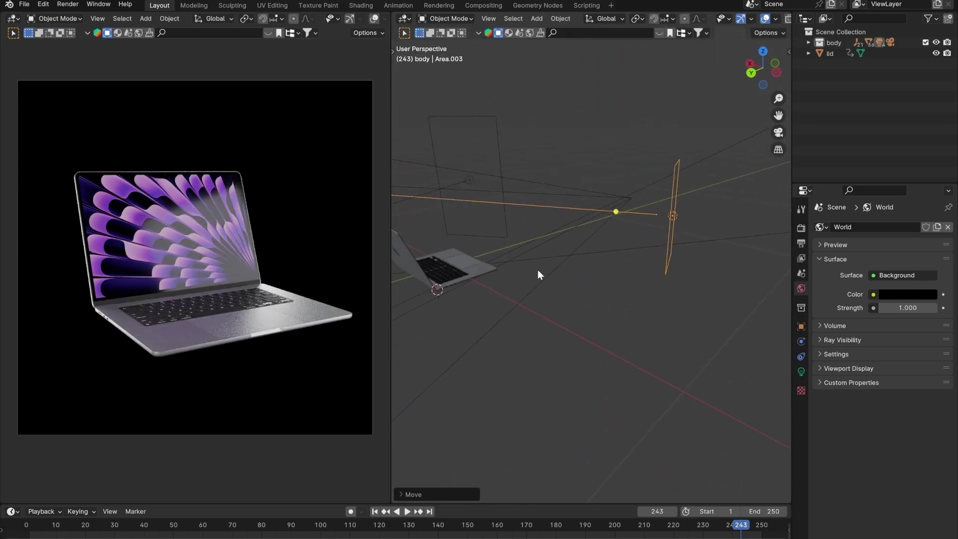
pyautogui.press('g')
pyautogui.press('z')
pyautogui.click(573, 223)
pyautogui.moveTo(572, 230); pyautogui.dragTo(408, 266, button='middle')
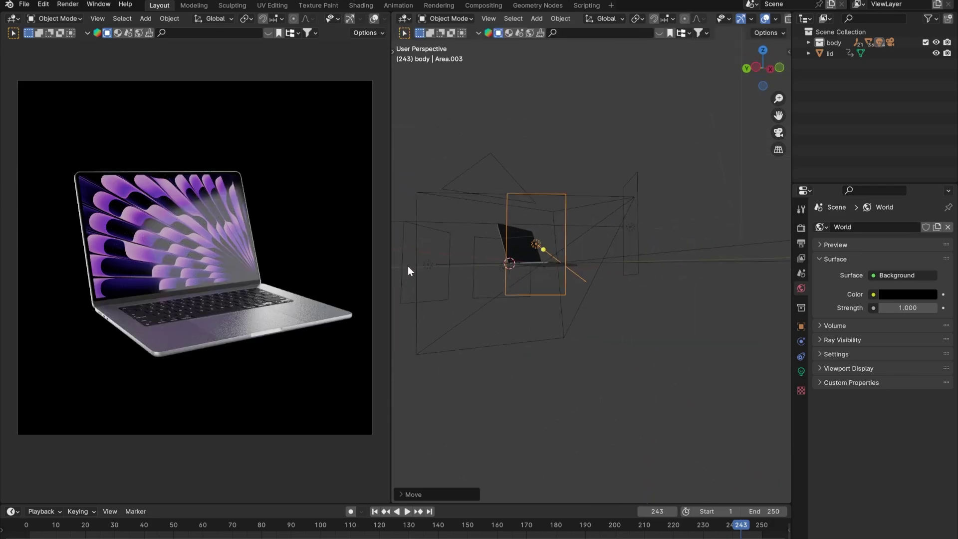
pyautogui.scroll(10, 471, 283)
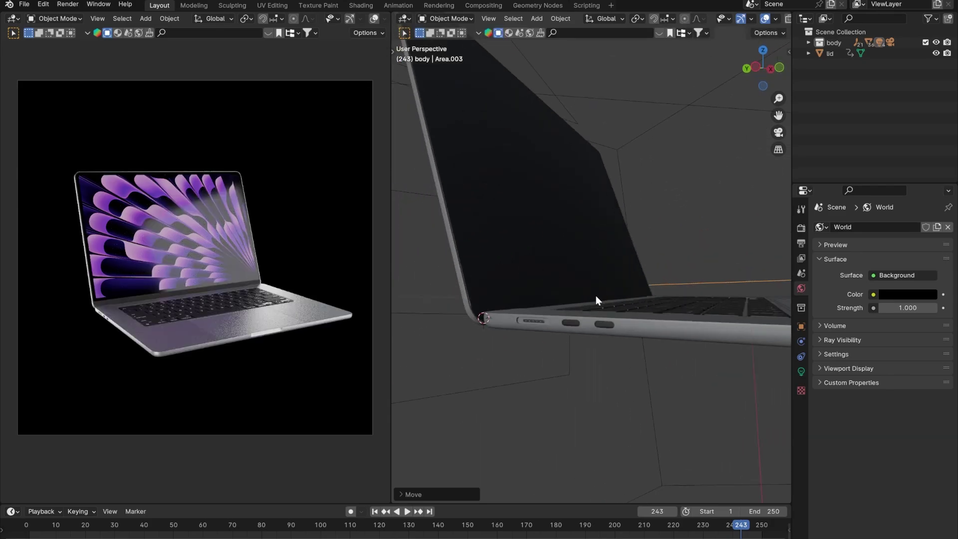
pyautogui.moveTo(596, 295); pyautogui.dragTo(540, 313, button='middle')
pyautogui.scroll(-6, 540, 314)
pyautogui.press('Right')
pyautogui.moveTo(559, 192); pyautogui.dragTo(589, 239, button='middle')
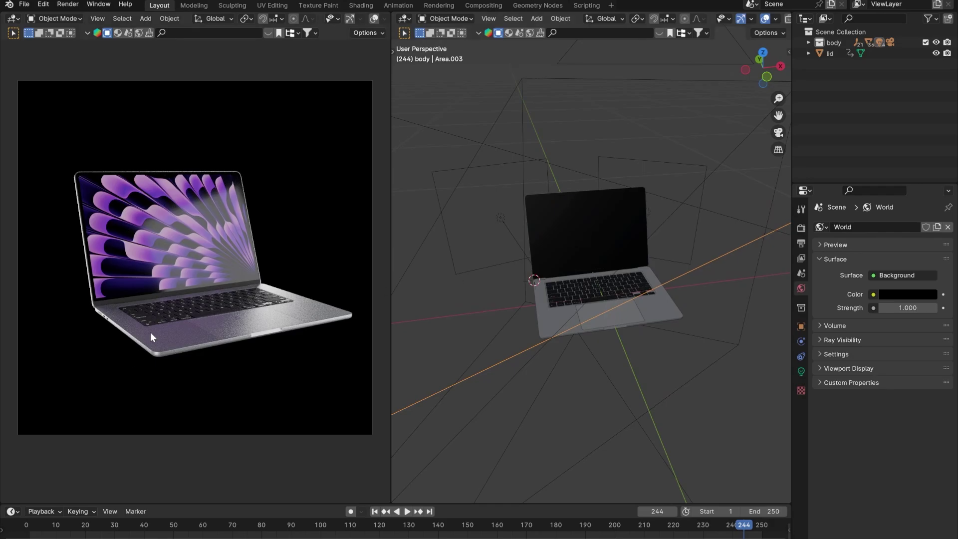
# Try a darker grey base color on the material of the laptop's keyboard body.
pyautogui.moveTo(150, 331); pyautogui.dragTo(193, 411, button='middle')
pyautogui.click(193, 412)
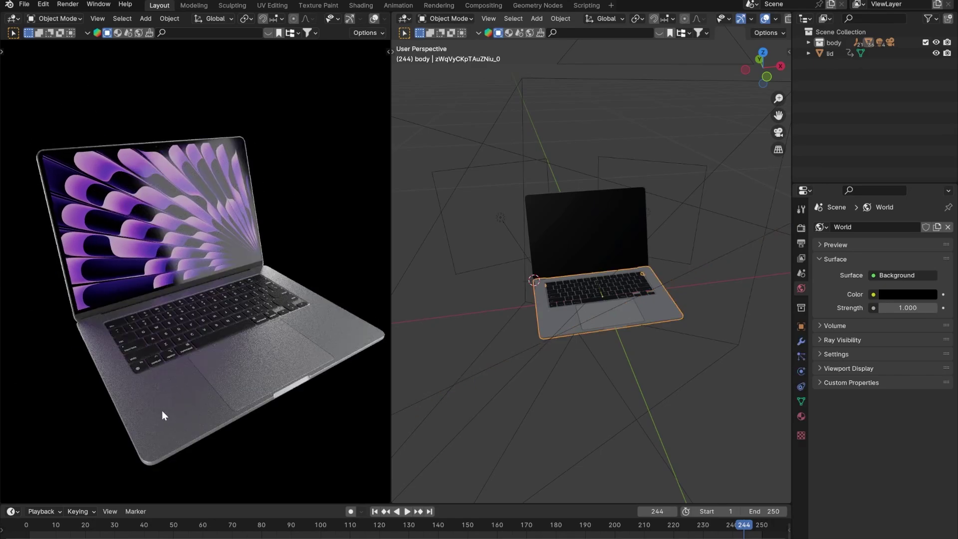
pyautogui.click(801, 416)
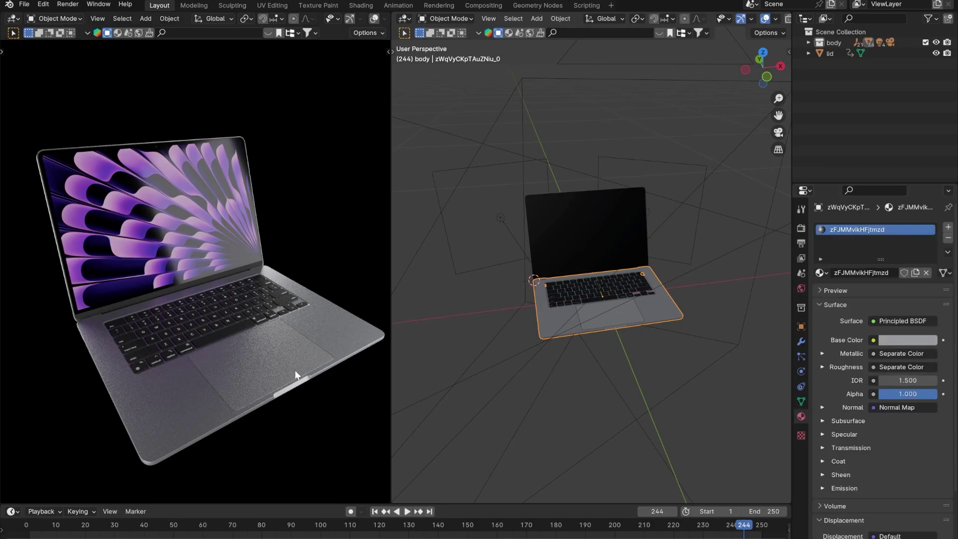
pyautogui.press('super')
pyautogui.moveTo(124, 297); pyautogui.dragTo(150, 313, button='middle')
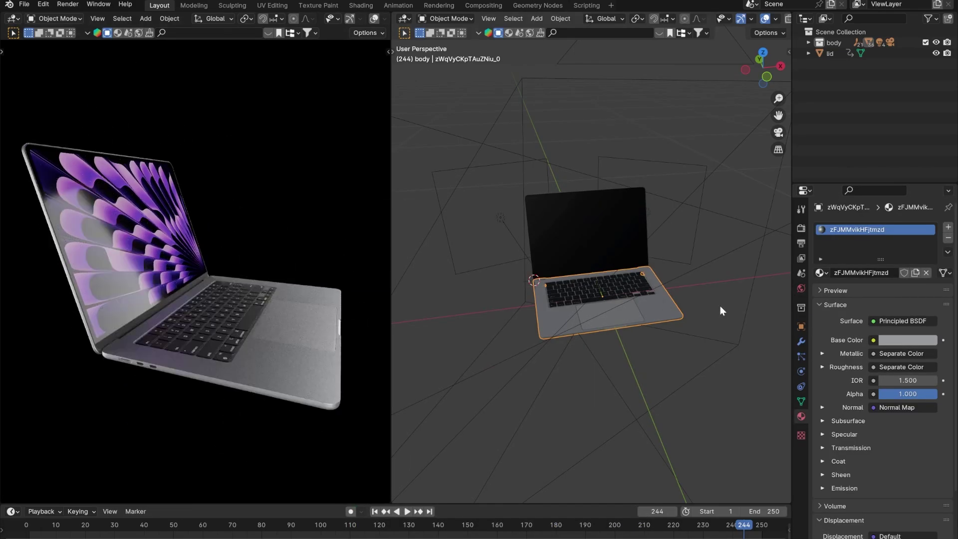
pyautogui.click(921, 342)
pyautogui.moveTo(931, 210); pyautogui.dragTo(929, 223)
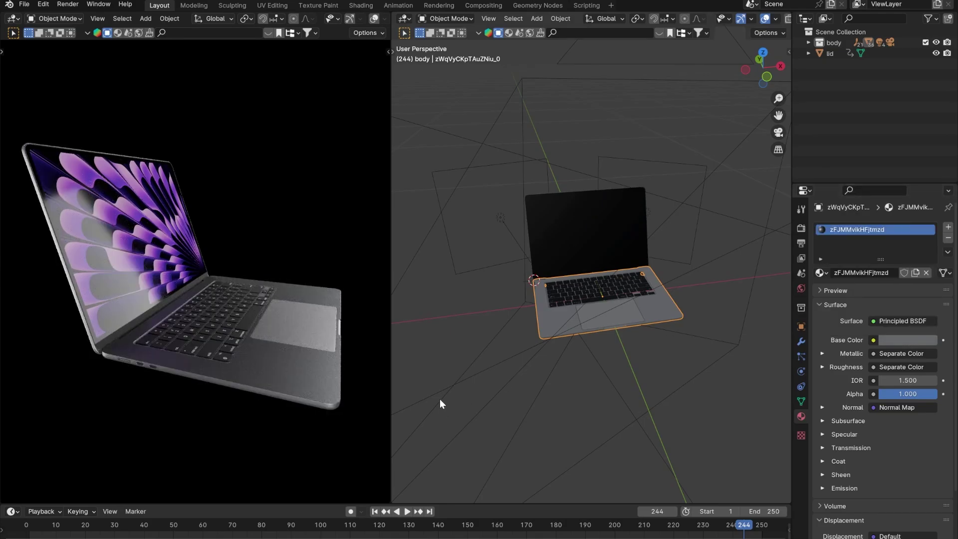
# Check the back of the lid in the rendered view and delete the area light behind the laptop's left rear corner.
pyautogui.moveTo(154, 362); pyautogui.dragTo(309, 319, button='middle')
pyautogui.moveTo(594, 251); pyautogui.dragTo(574, 251, button='middle')
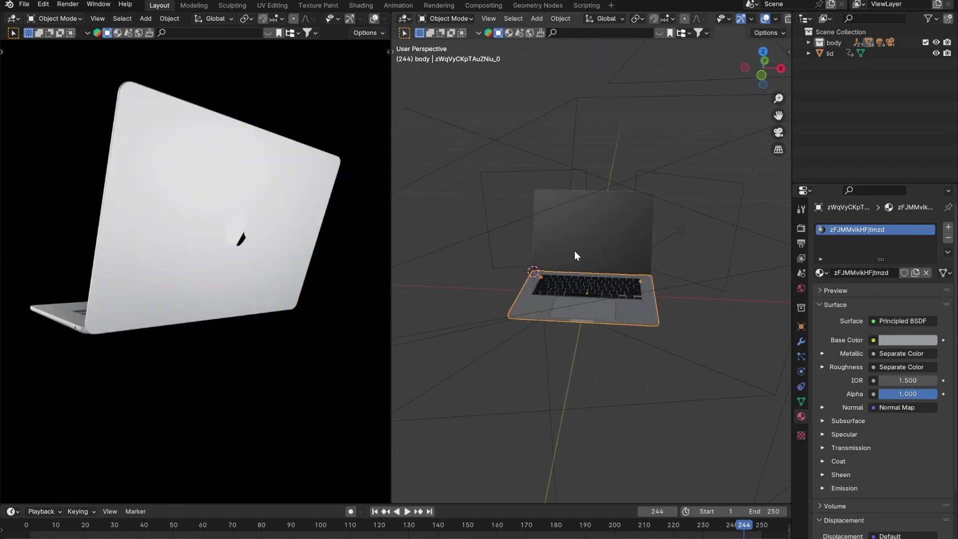
pyautogui.press('KP_7')
pyautogui.keyDown('shift'); pyautogui.moveTo(605, 154); pyautogui.dragTo(591, 265, button='middle'); pyautogui.keyUp('shift')
pyautogui.click(685, 233)
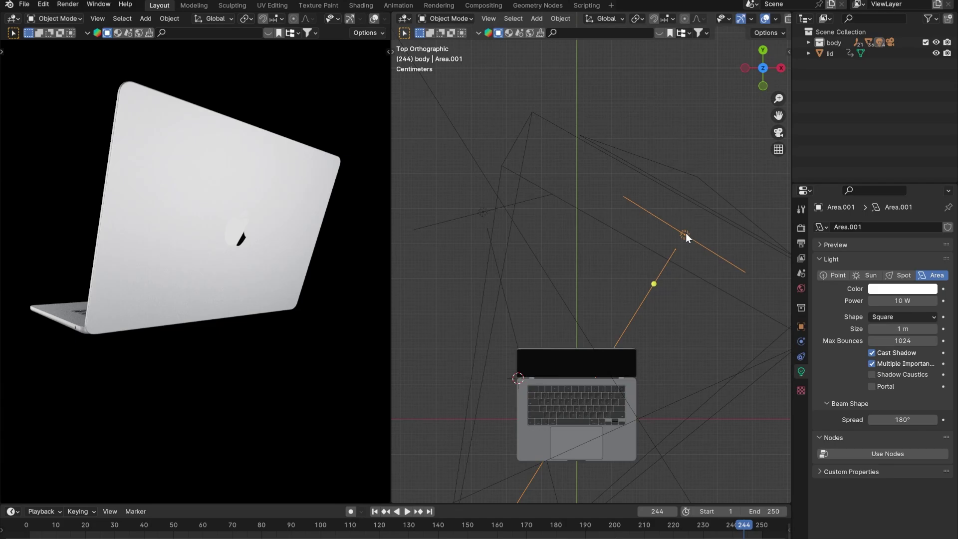
pyautogui.press('Delete')
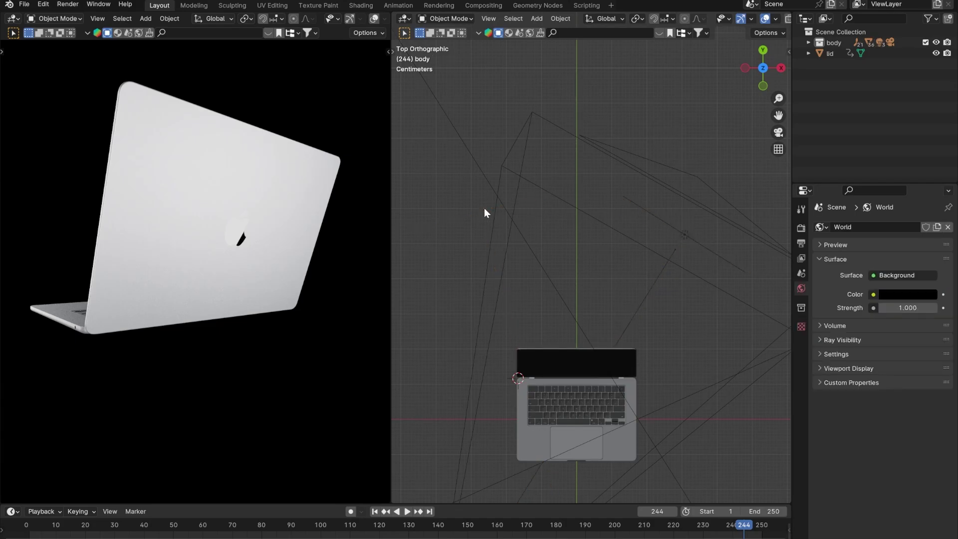
# Show the gizmos in the rendered view, look through the camera and examine the keyboard up close.
pyautogui.moveTo(228, 264); pyautogui.dragTo(343, 98, button='middle')
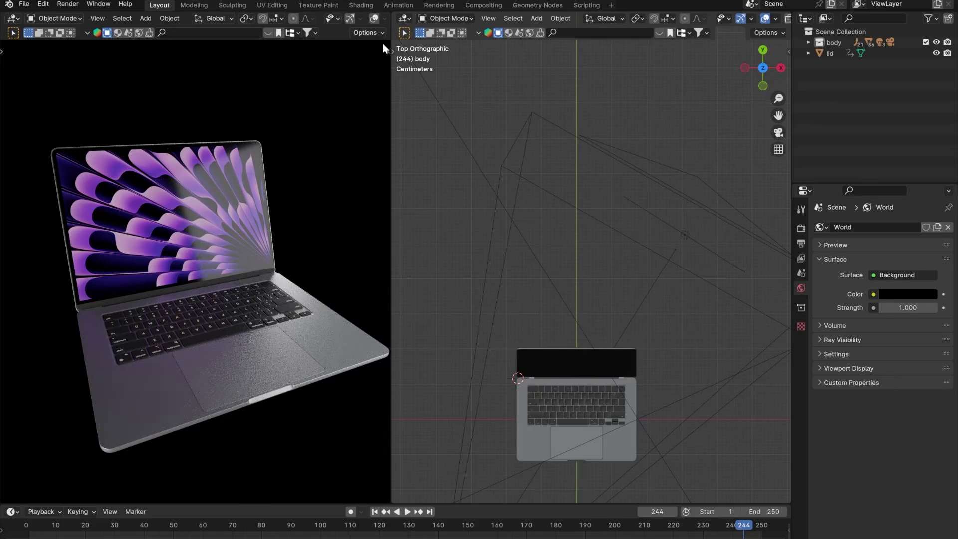
pyautogui.click(379, 134)
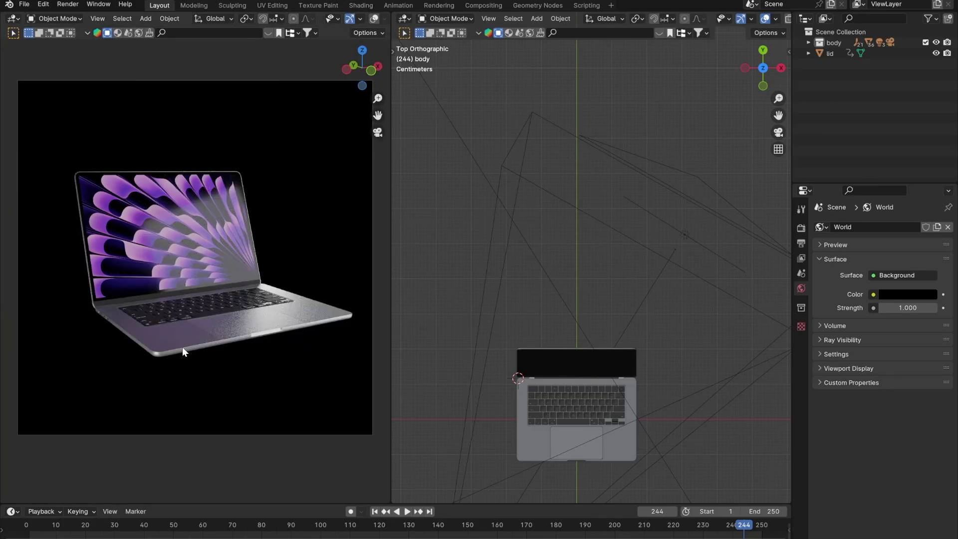
pyautogui.moveTo(181, 347); pyautogui.dragTo(193, 302, button='middle')
pyautogui.scroll(-2, 190, 271)
pyautogui.scroll(4, 193, 302)
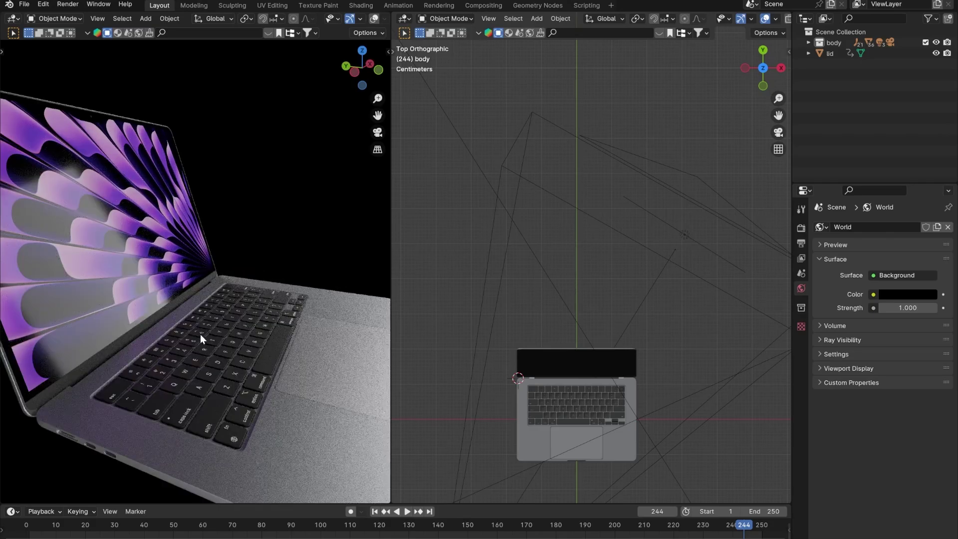
pyautogui.moveTo(200, 334); pyautogui.dragTo(301, 309, button='middle')
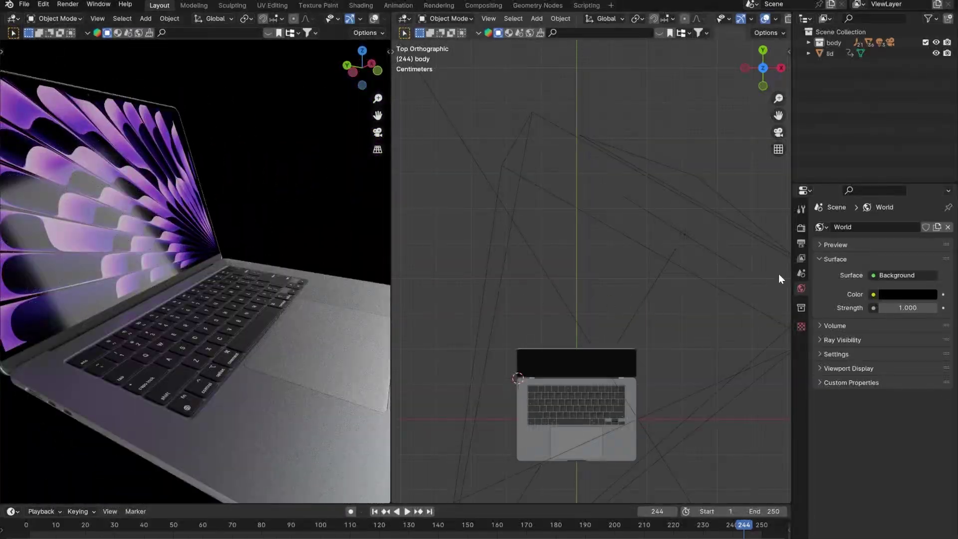
# Set the color management look to High Contrast in the render settings.
pyautogui.click(802, 228)
pyautogui.scroll(-4, 853, 437)
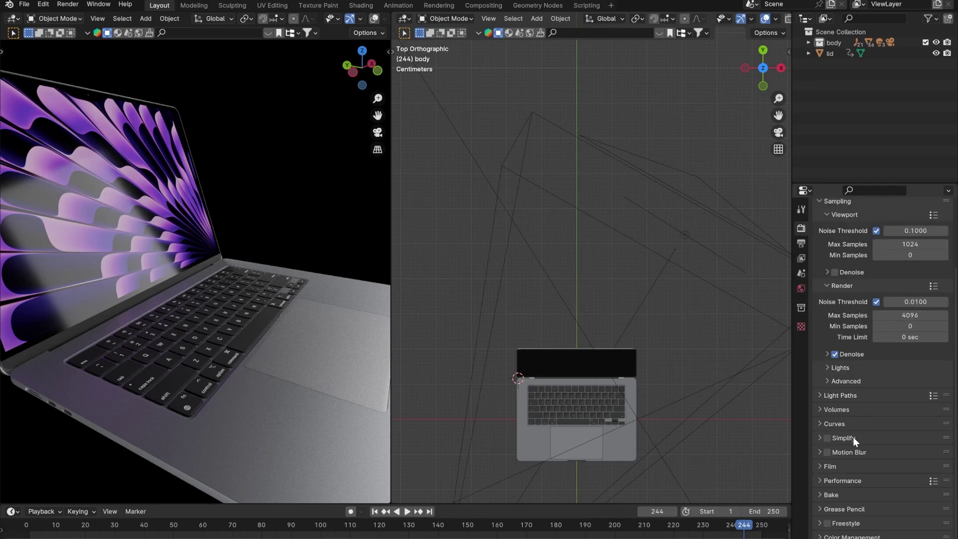
pyautogui.scroll(-5, 851, 494)
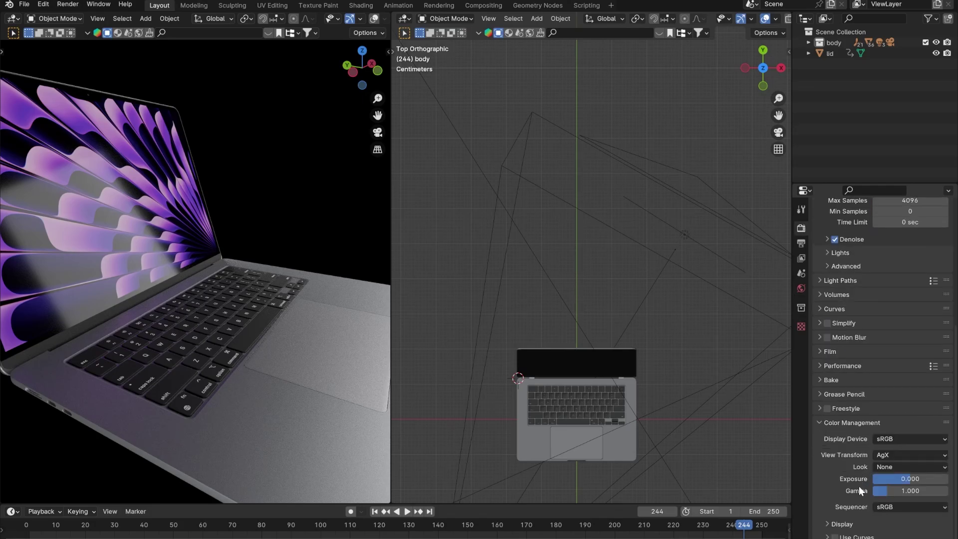
pyautogui.click(894, 466)
pyautogui.click(889, 395)
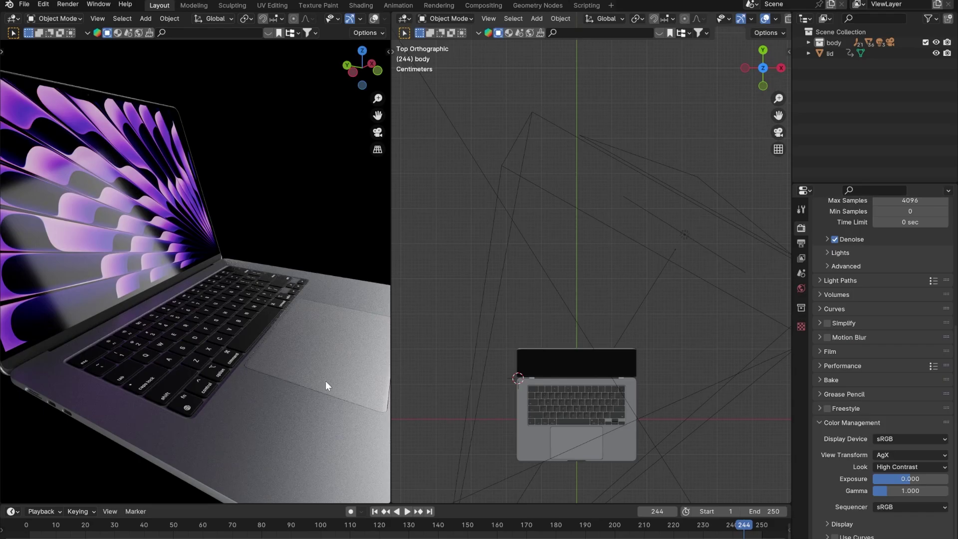
# Examine the screen, keyboard and body of the rendered laptop up close and from several angles.
pyautogui.moveTo(325, 382); pyautogui.dragTo(266, 328, button='middle')
pyautogui.scroll(3, 195, 328)
pyautogui.moveTo(188, 260); pyautogui.dragTo(1, 340, button='middle')
pyautogui.scroll(3, 211, 341)
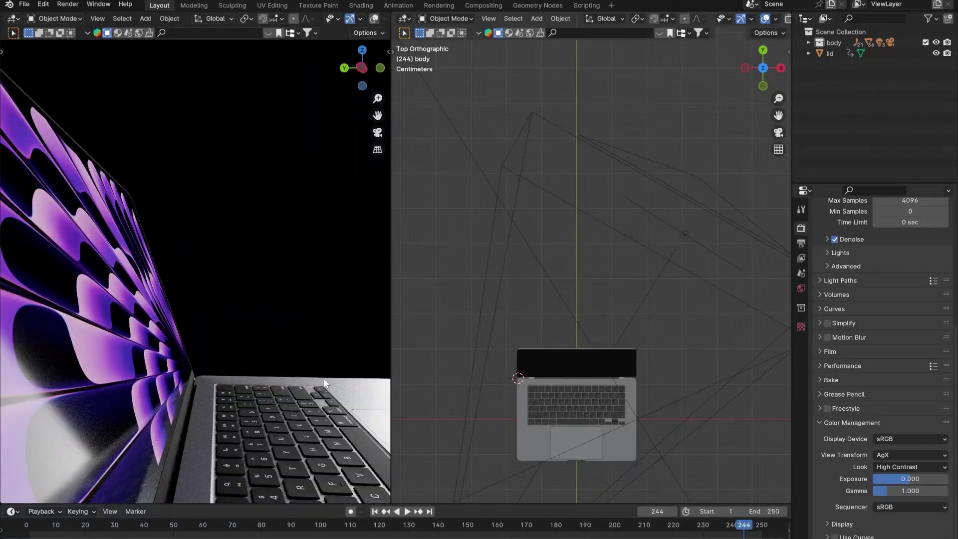
pyautogui.keyDown('shift'); pyautogui.moveTo(323, 379); pyautogui.dragTo(202, 385, button='middle'); pyautogui.keyUp('shift')
pyautogui.moveTo(136, 418); pyautogui.dragTo(2, 300, button='middle')
pyautogui.moveTo(223, 294); pyautogui.dragTo(219, 325, button='middle')
pyautogui.scroll(-4, 184, 290)
pyautogui.scroll(2, 219, 324)
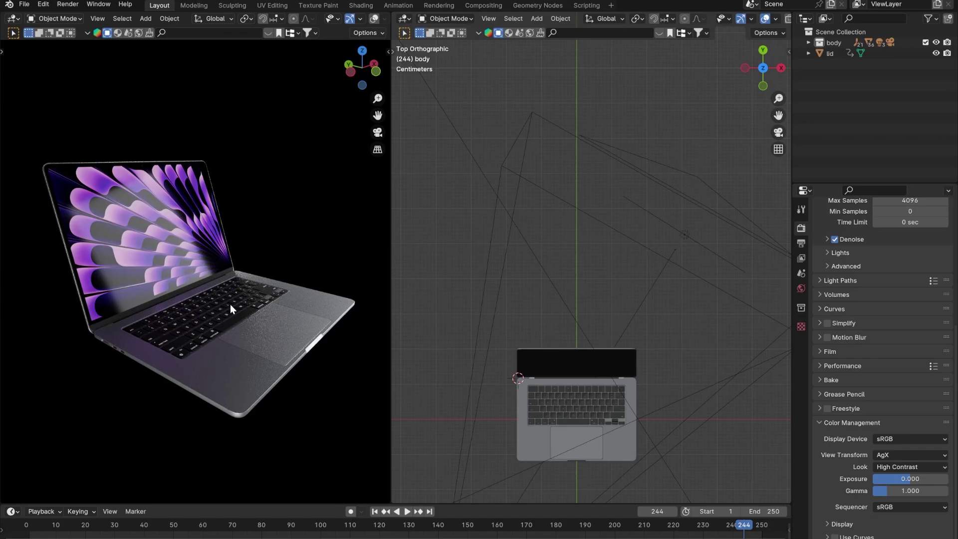
# Set the world background color to white with value 1.000 and check the laptop up close.
pyautogui.scroll(5, 822, 298)
pyautogui.click(802, 289)
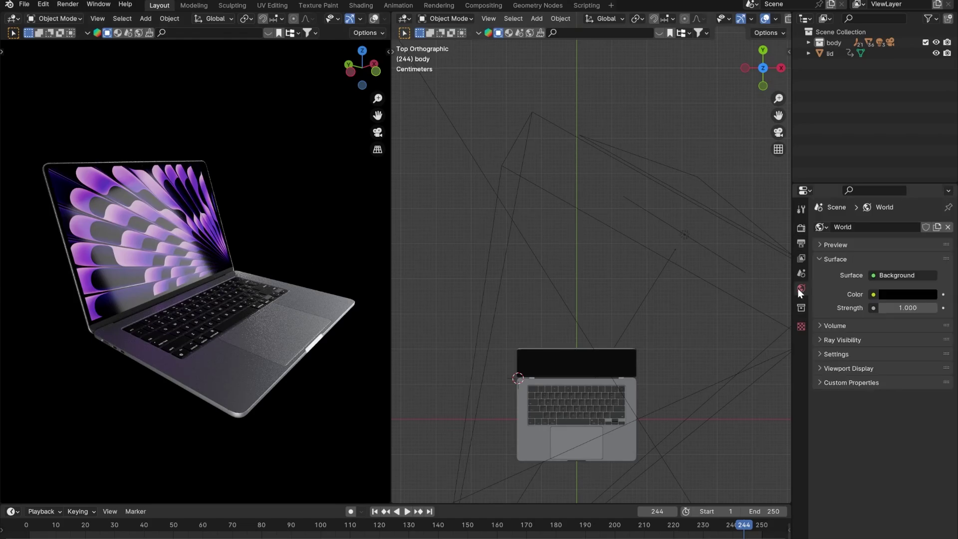
pyautogui.click(891, 296)
pyautogui.moveTo(927, 218); pyautogui.dragTo(929, 128)
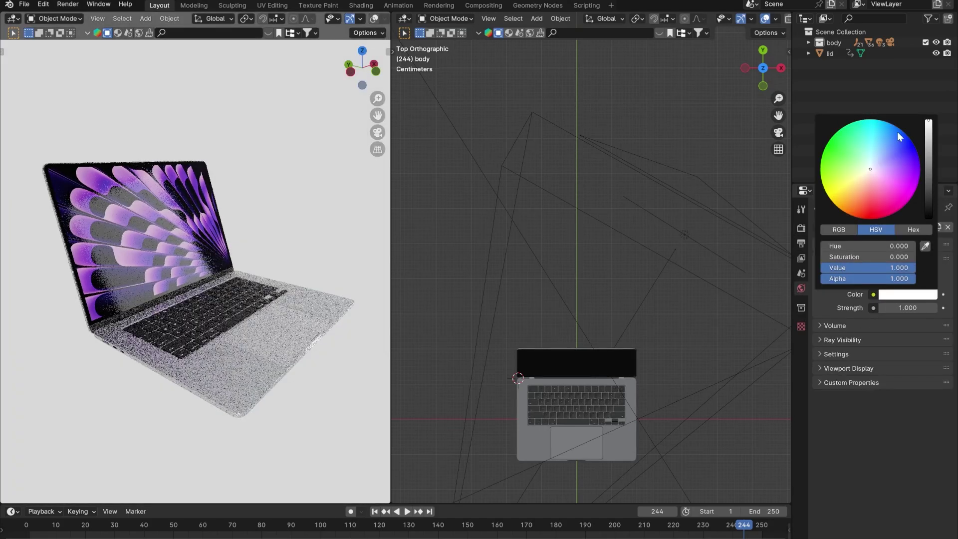
pyautogui.scroll(4, 234, 317)
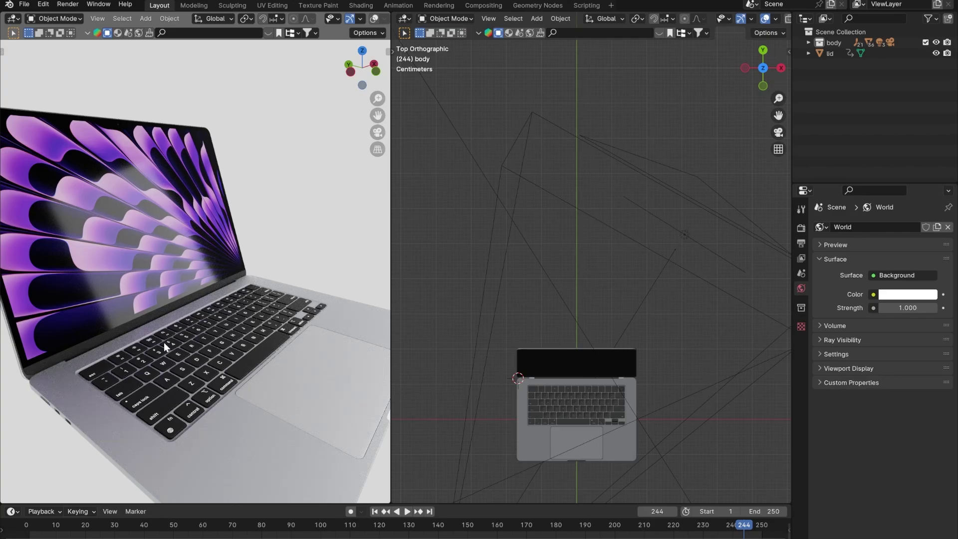
# Examine the laptop from behind and from the front, and darken the world background color to black.
pyautogui.moveTo(167, 348); pyautogui.dragTo(309, 292, button='middle')
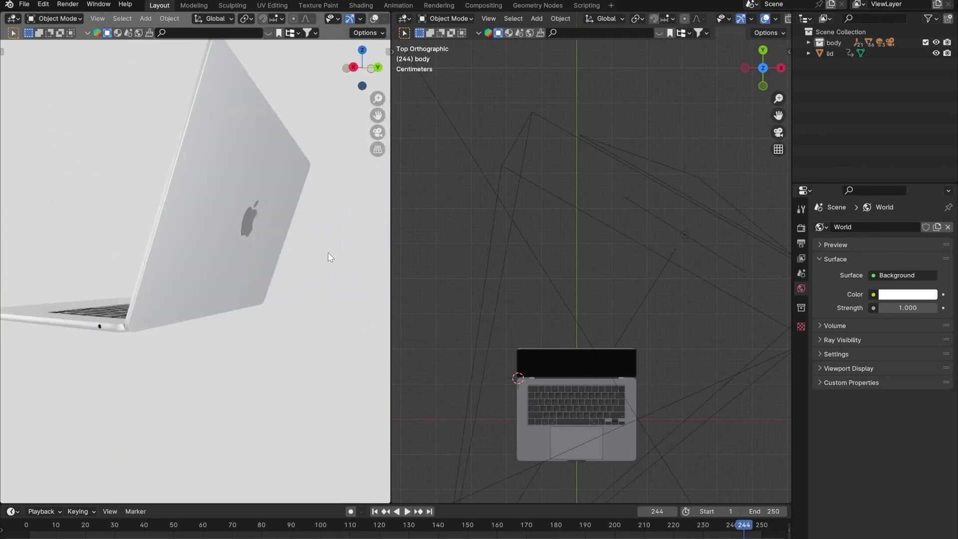
pyautogui.moveTo(331, 256); pyautogui.dragTo(308, 356, button='middle')
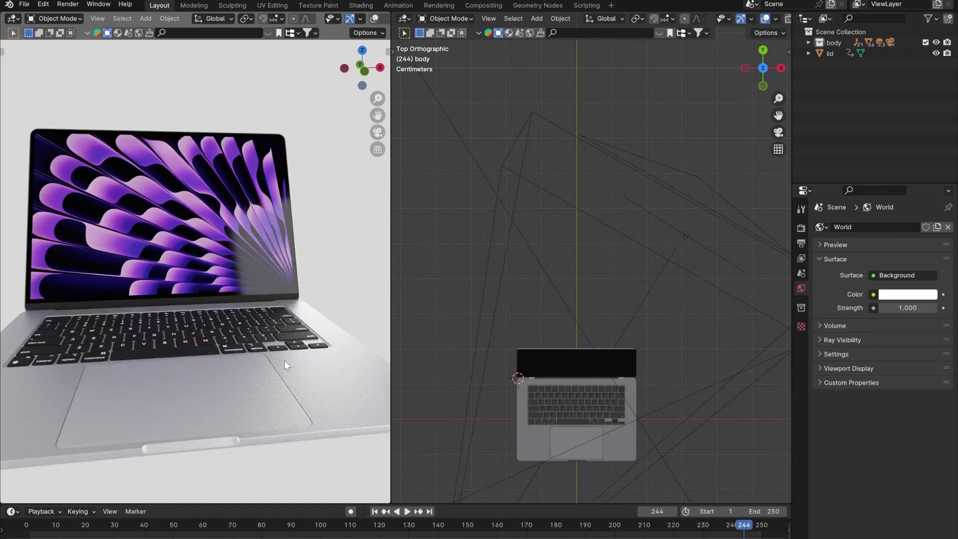
pyautogui.click(889, 298)
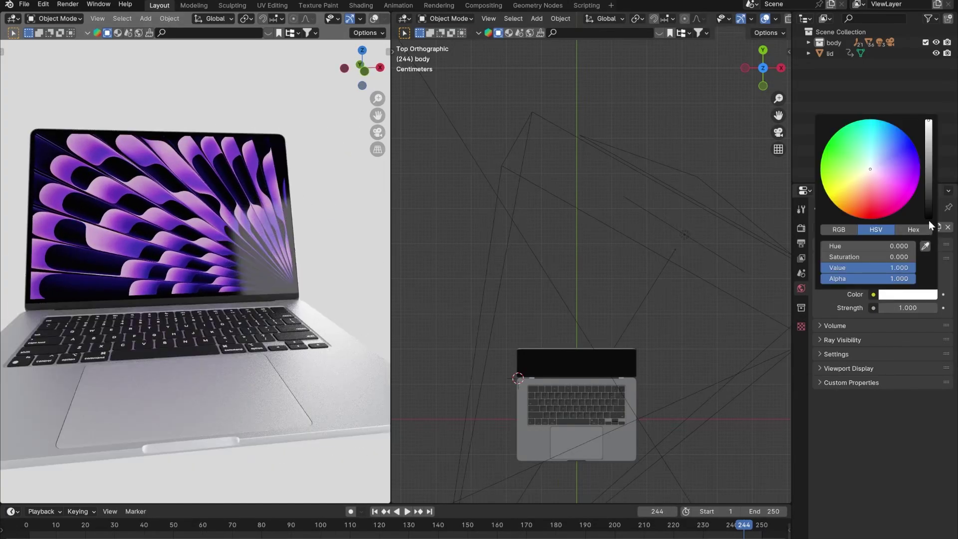
pyautogui.click(930, 217)
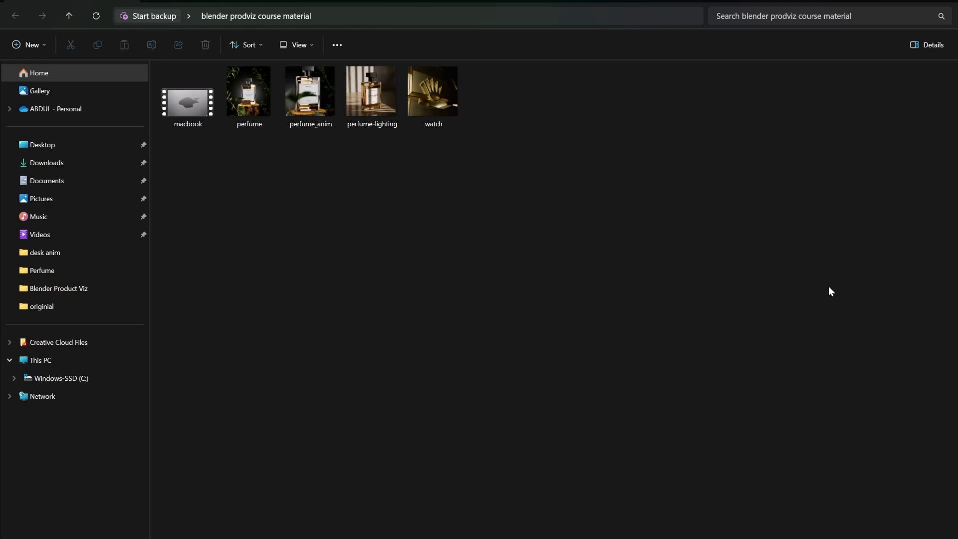
# View the perfume image, the perfume_anim video, the perfume-lighting image and the watch video one after another, and close the viewer.
pyautogui.doubleClick(260, 103)
pyautogui.moveTo(852, 62); pyautogui.dragTo(581, 78)
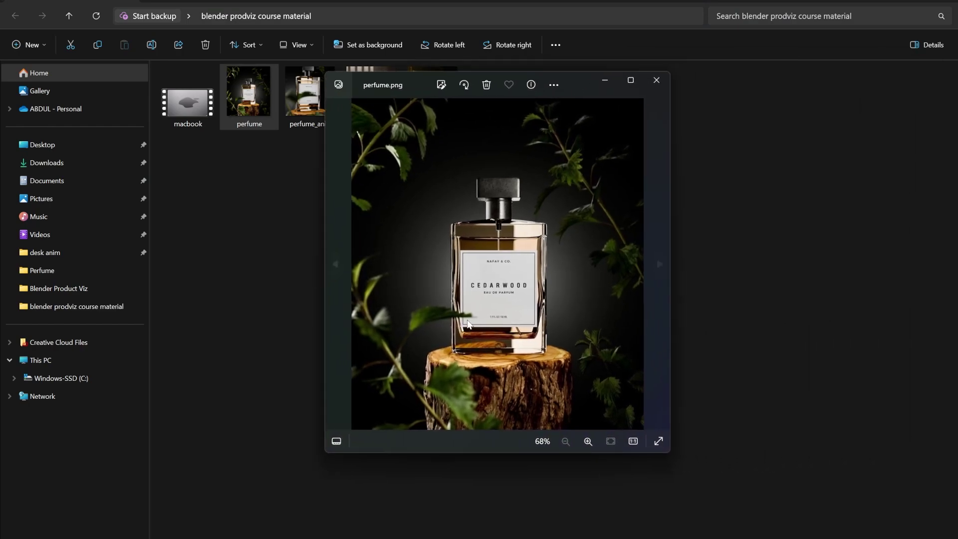
pyautogui.click(659, 264)
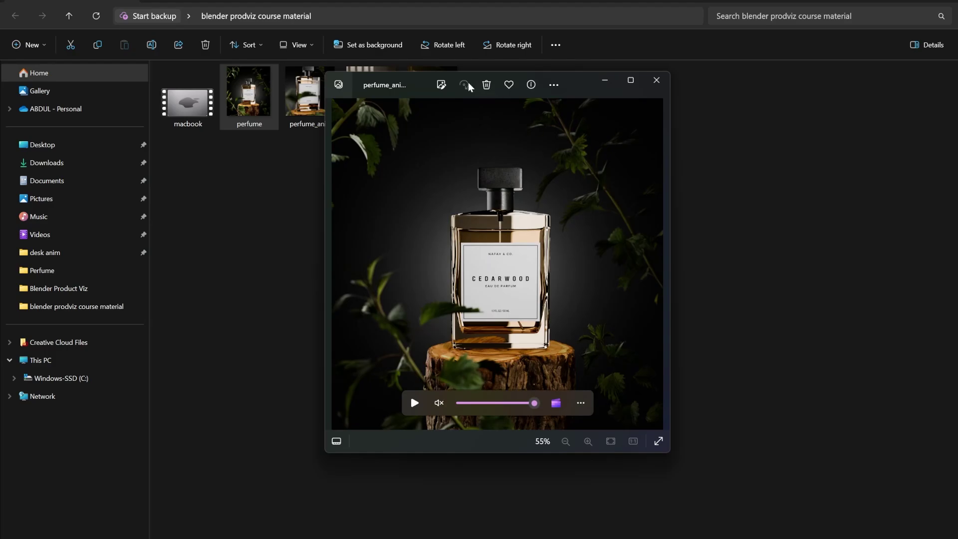
pyautogui.click(659, 265)
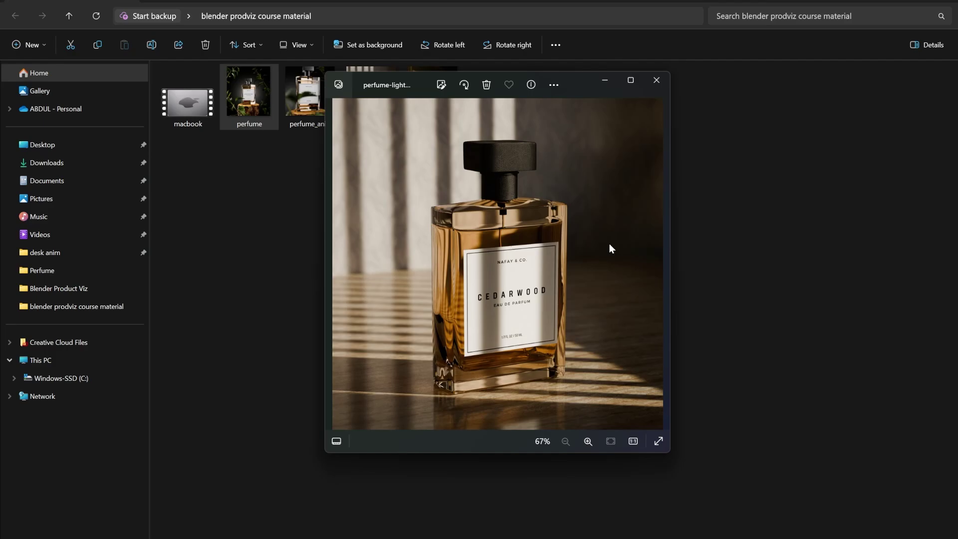
pyautogui.click(658, 264)
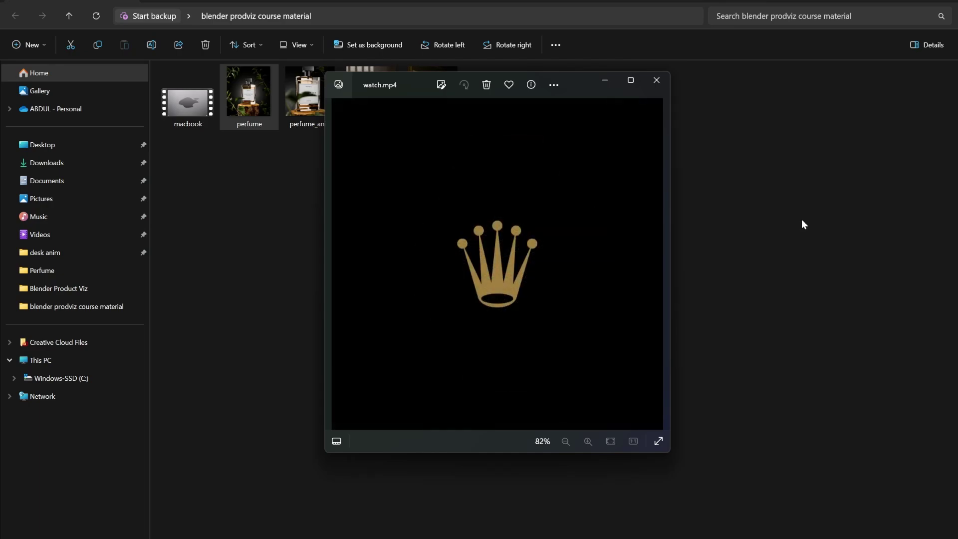
pyautogui.click(655, 82)
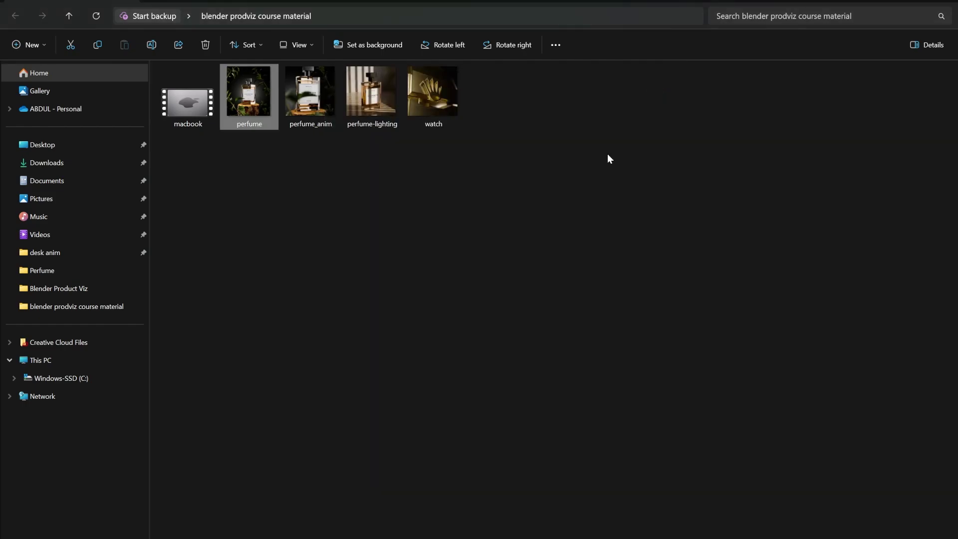
# Play the macbook video from the course material folder in the media player and close the player.
pyautogui.doubleClick(190, 98)
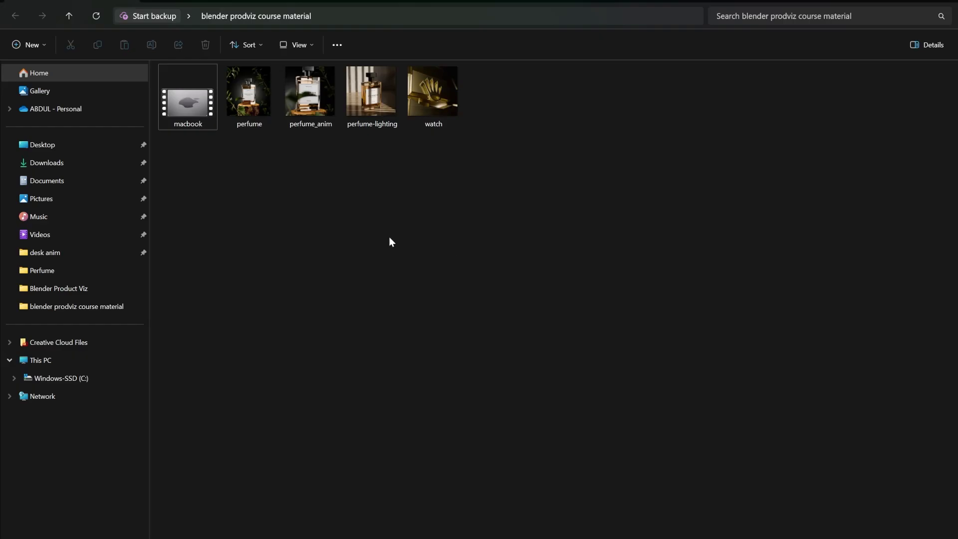
pyautogui.doubleClick(172, 100)
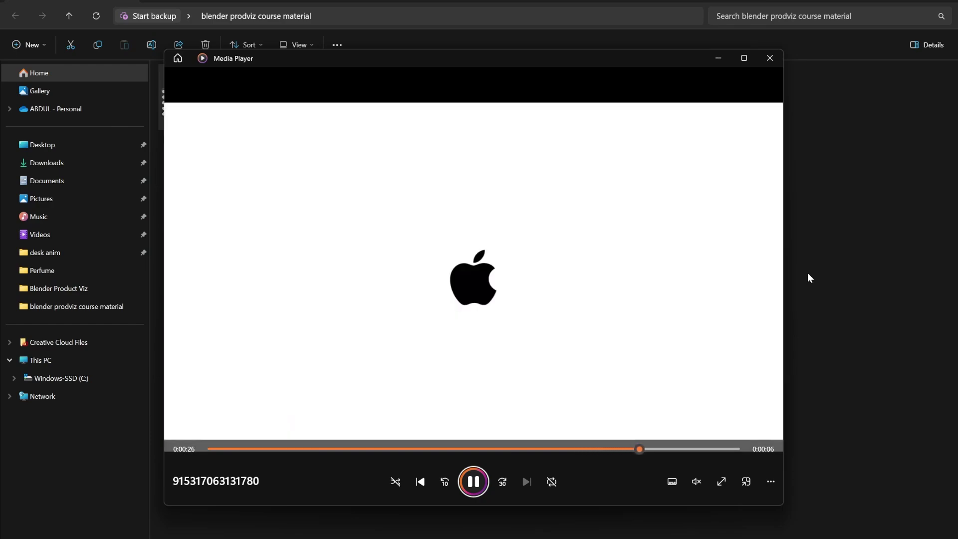
pyautogui.click(770, 58)
pyautogui.click(593, 234)
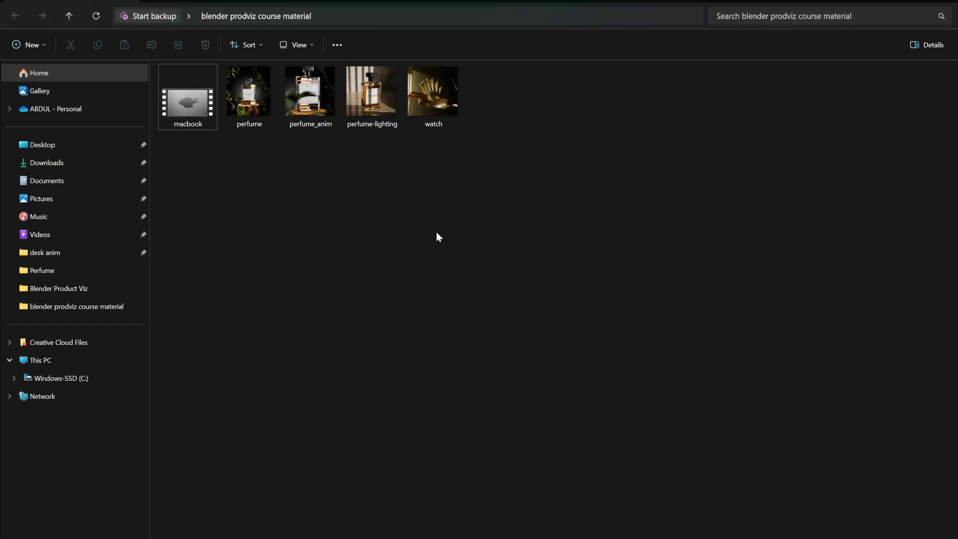